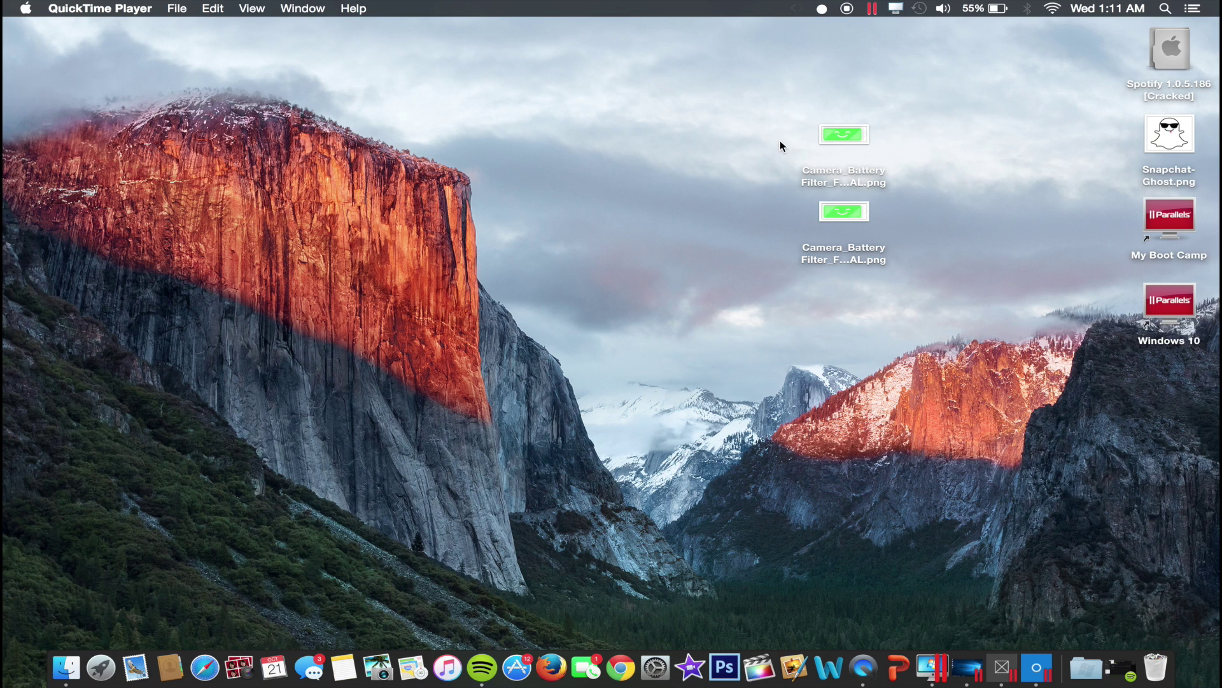
Move the two Camera_Battery filter PNG files together a little further left on the desktop.
left_click_drag(780, 141, 827, 252)
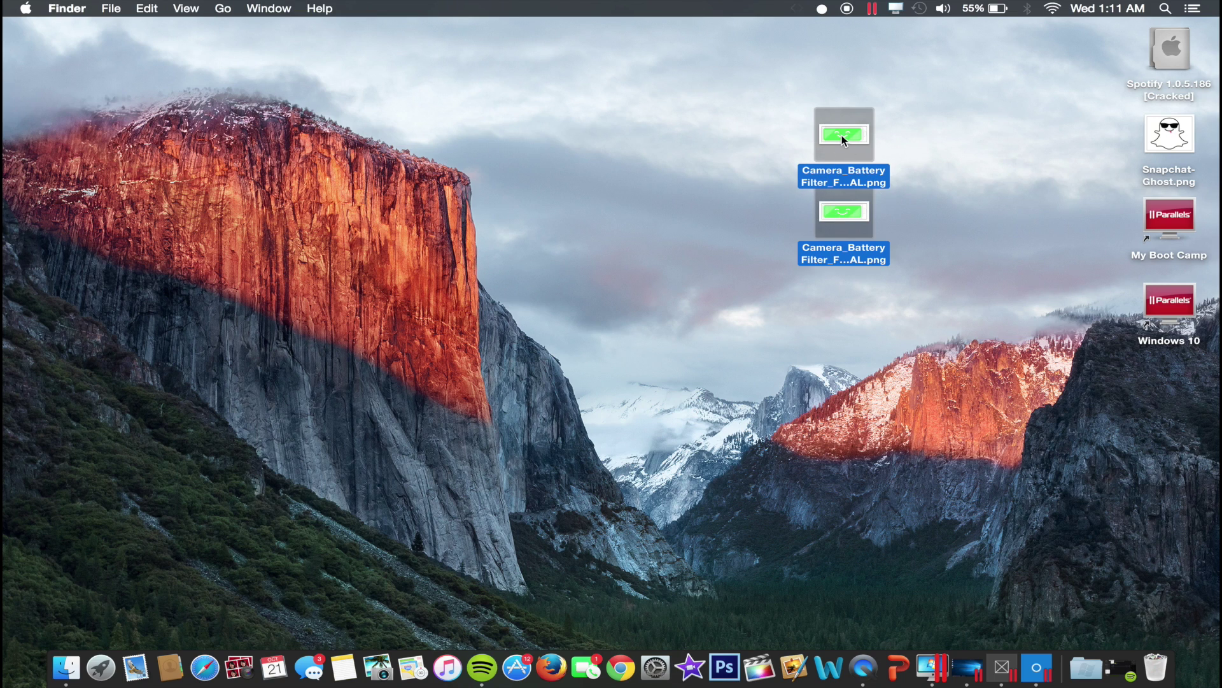
left_click_drag(842, 135, 752, 136)
left_click(873, 181)
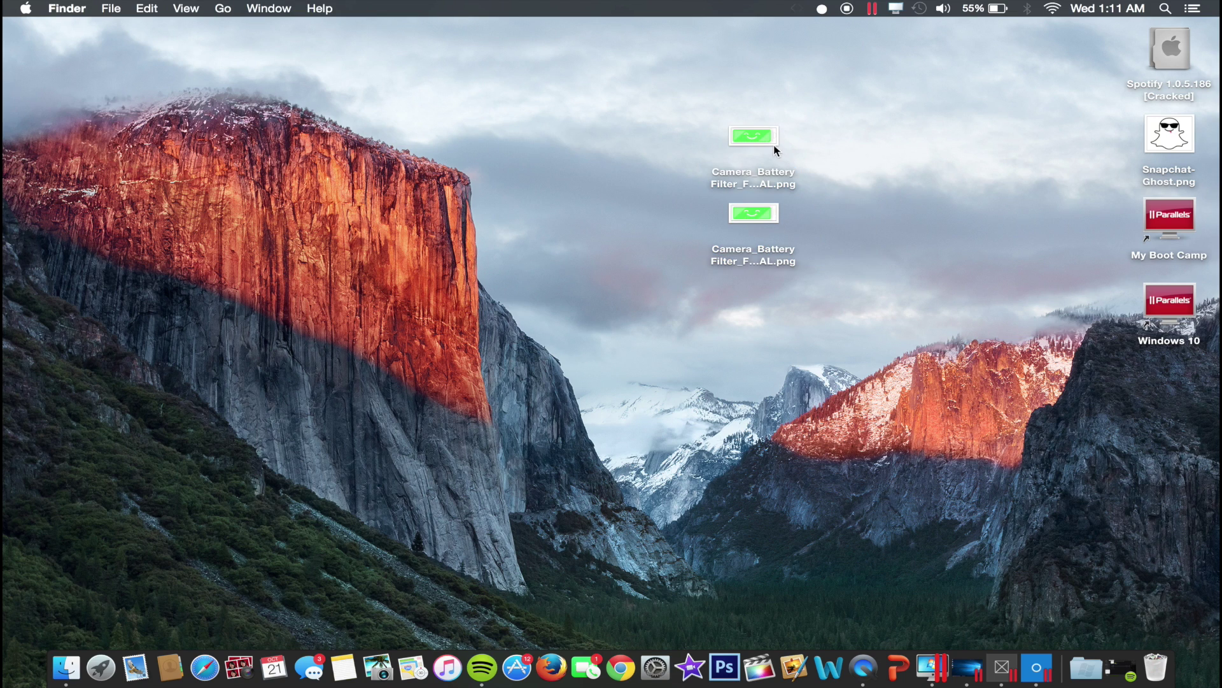
left_click_drag(349, 276, 536, 236)
left_click_drag(690, 121, 785, 222)
left_click(853, 204)
left_click_drag(653, 145, 845, 266)
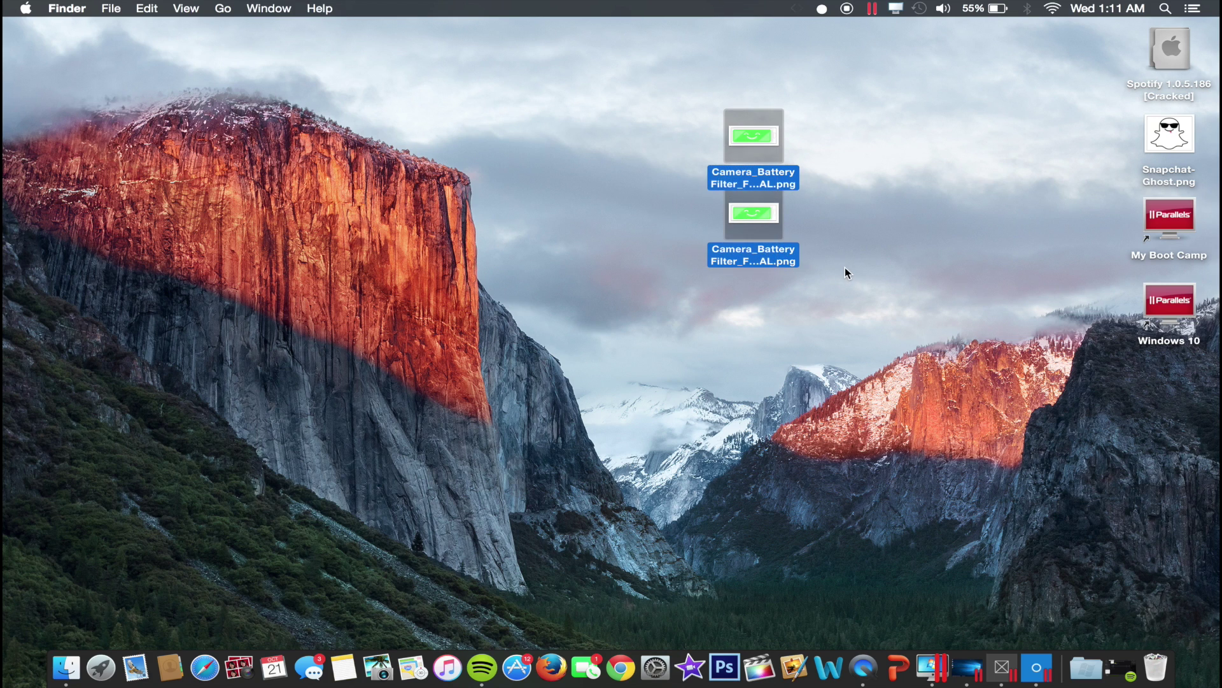
left_click(845, 266)
Preview the upper Camera_Battery filter PNG file on the desktop and close the preview.
left_click(758, 139)
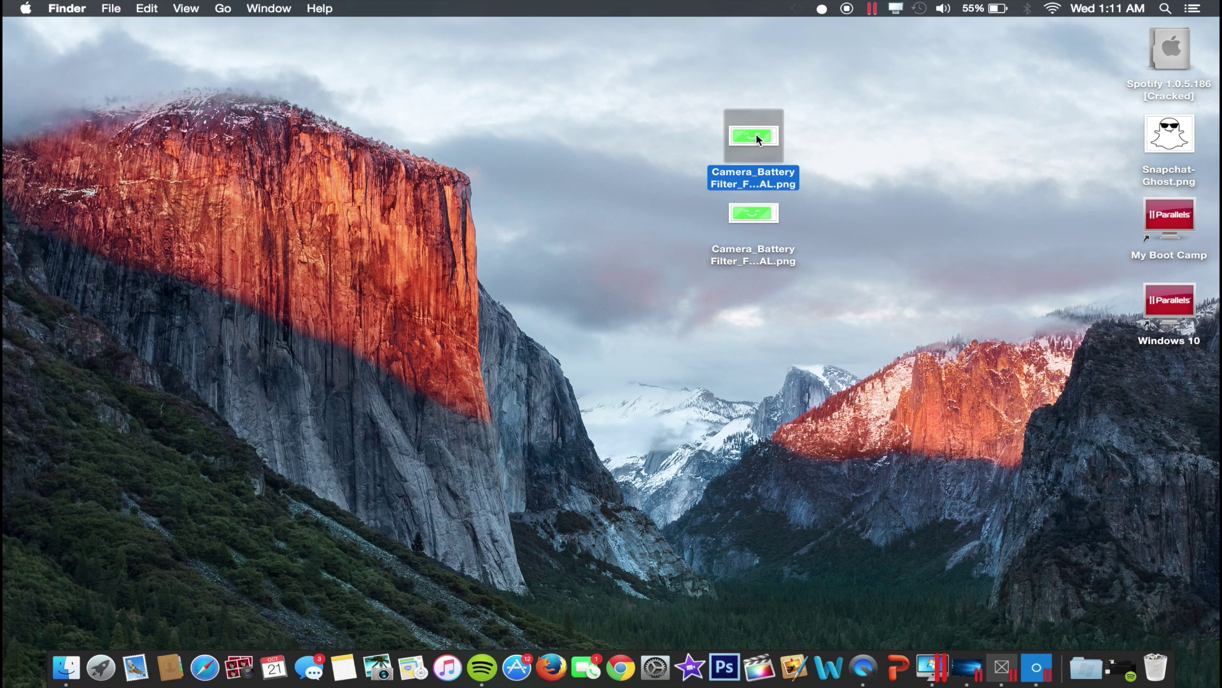
key("space")
key("space")
left_click(911, 178)
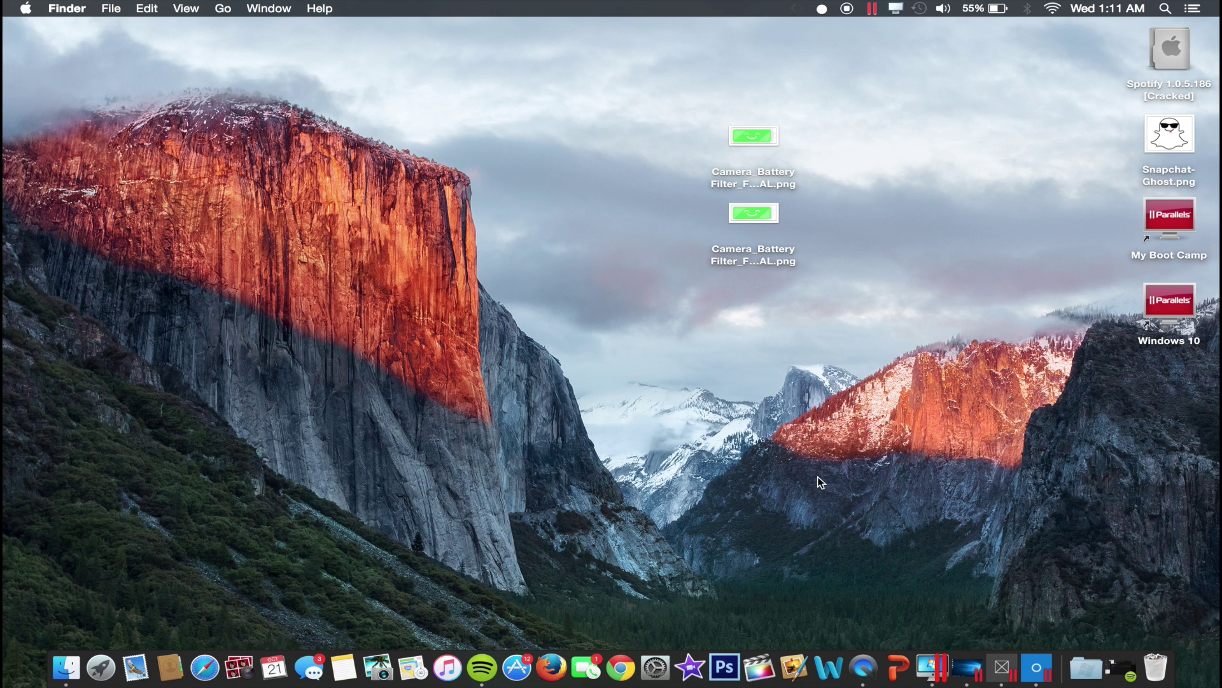
Switch to the Windows 10 desktop and launch GIMP 2.
key("ctrl+Right")
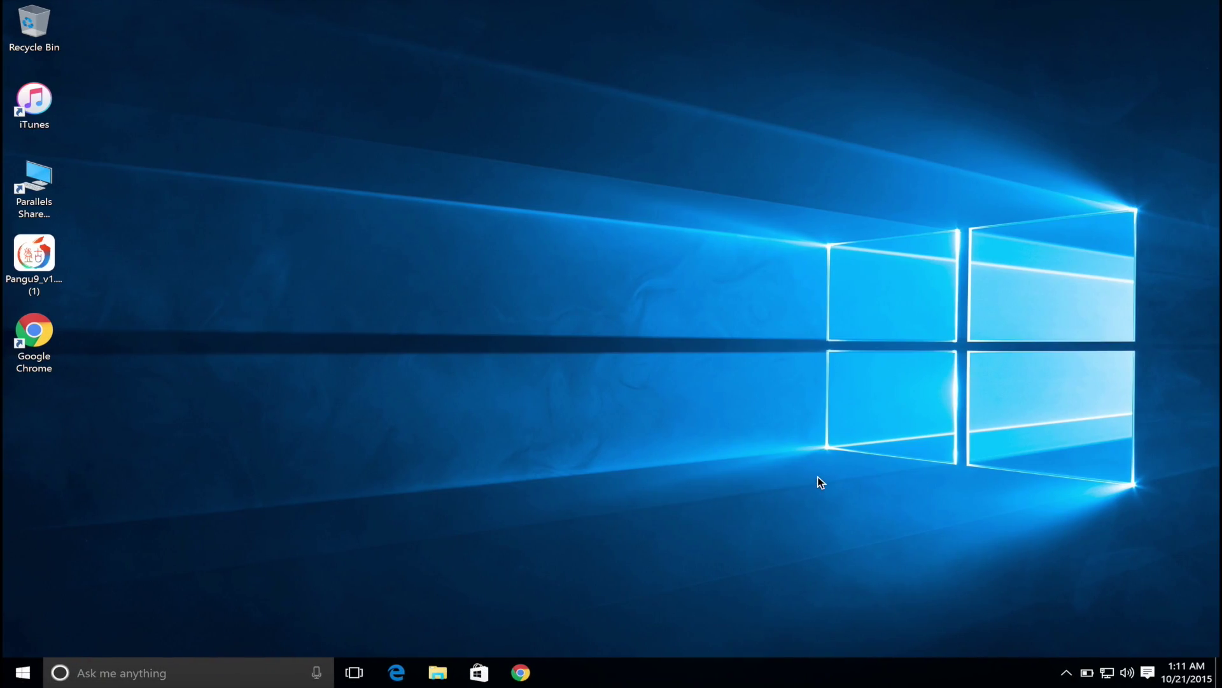
left_click(22, 672)
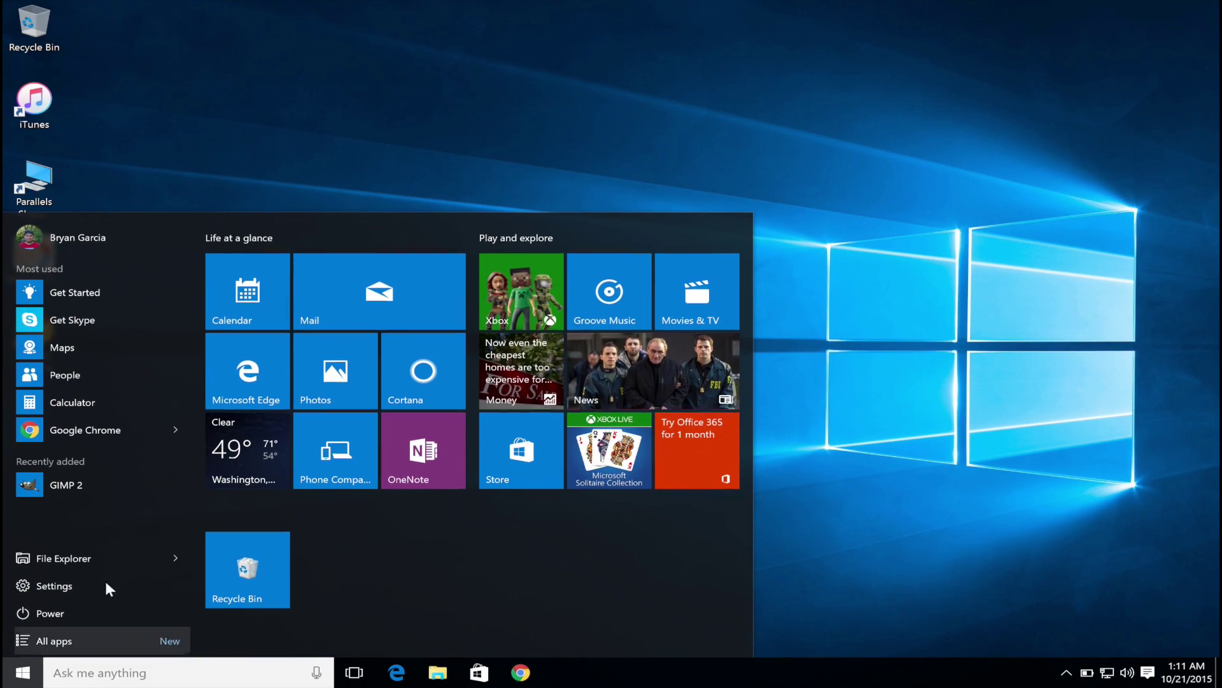
left_click(70, 488)
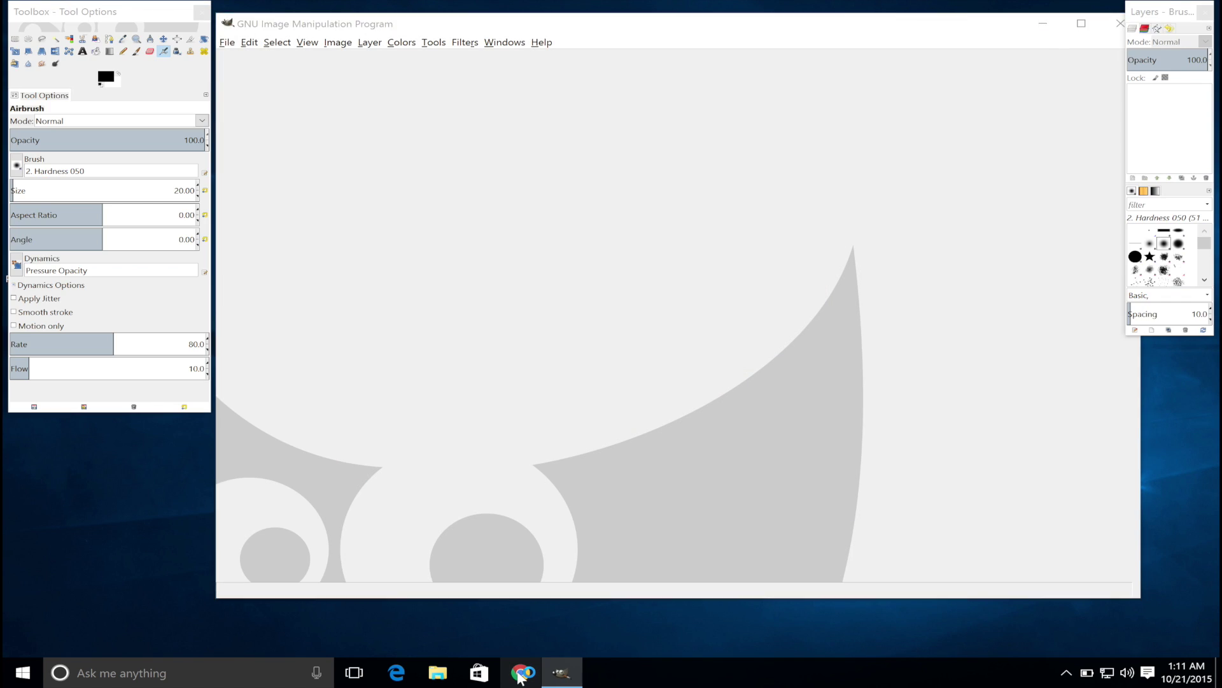
Switch to Google Chrome, go to google.com and search for "gimp 2".
left_click(520, 674)
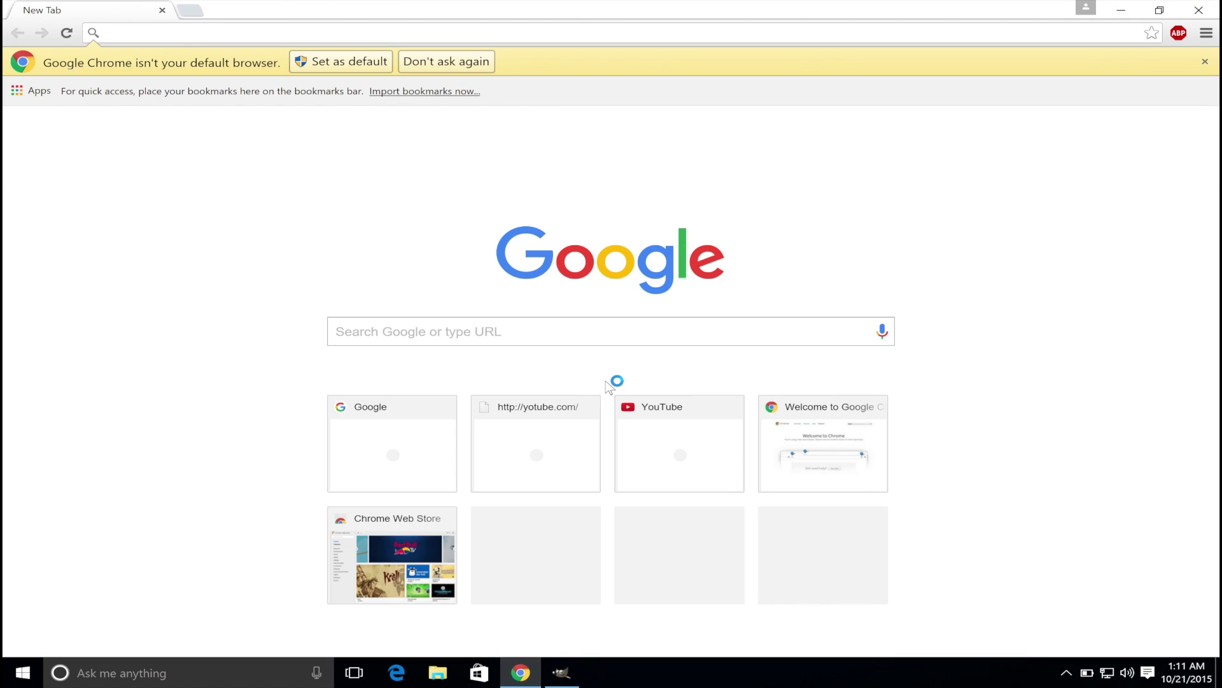
type("google.com")
key("Return")
type("gimp 2")
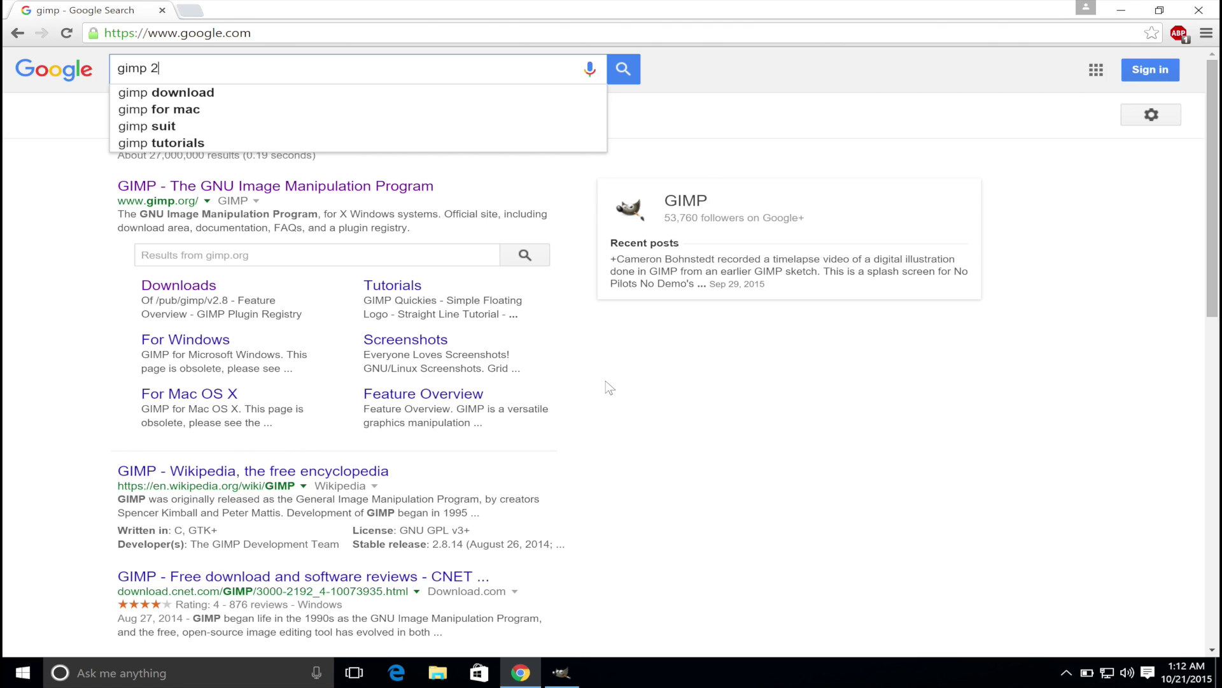
key("Return")
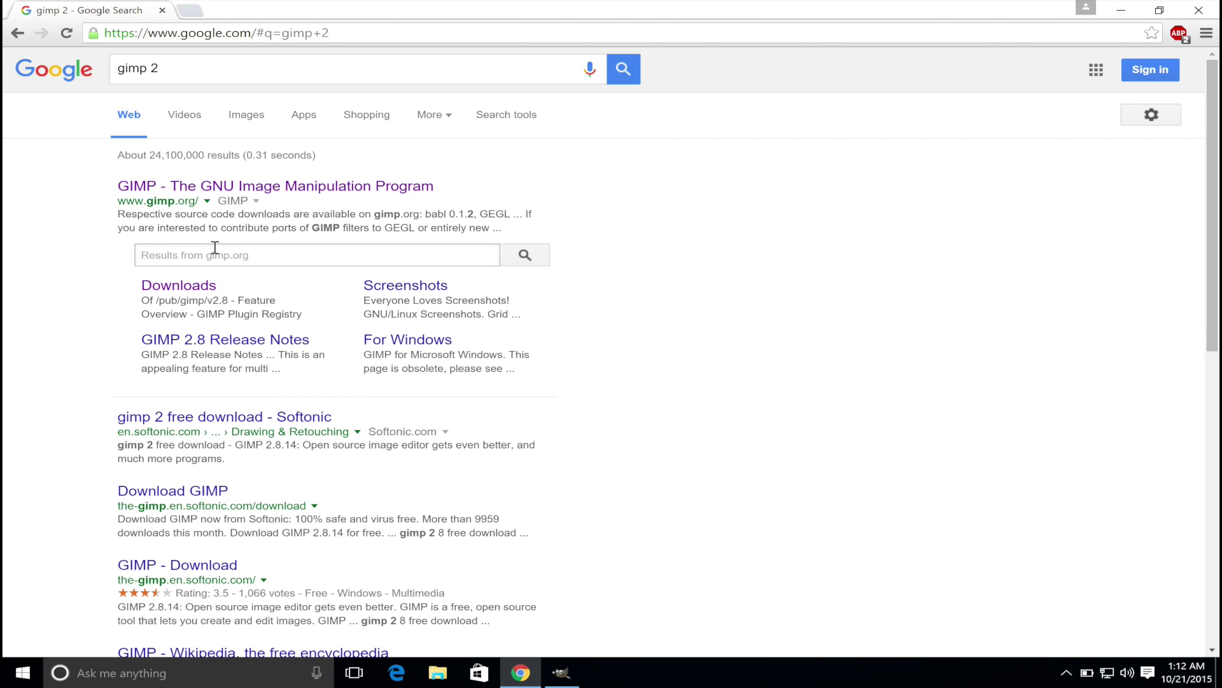
View the OS X downloads on the GIMP downloads page and close the browser.
left_click(176, 288)
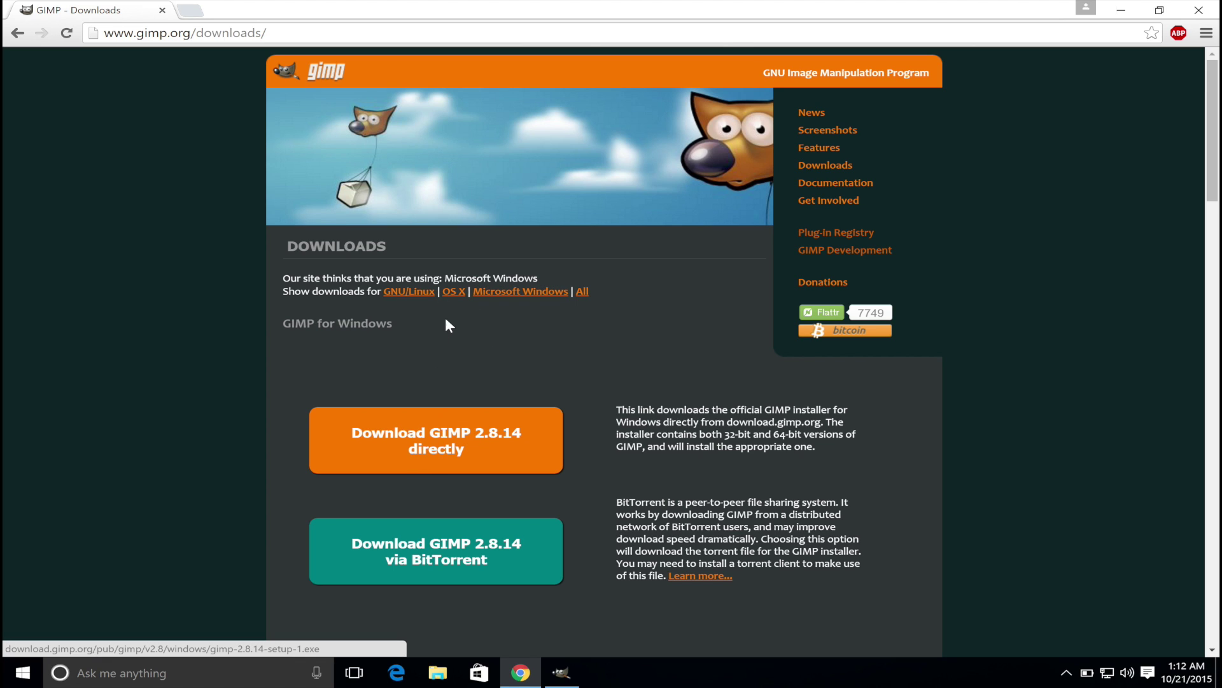
left_click(456, 294)
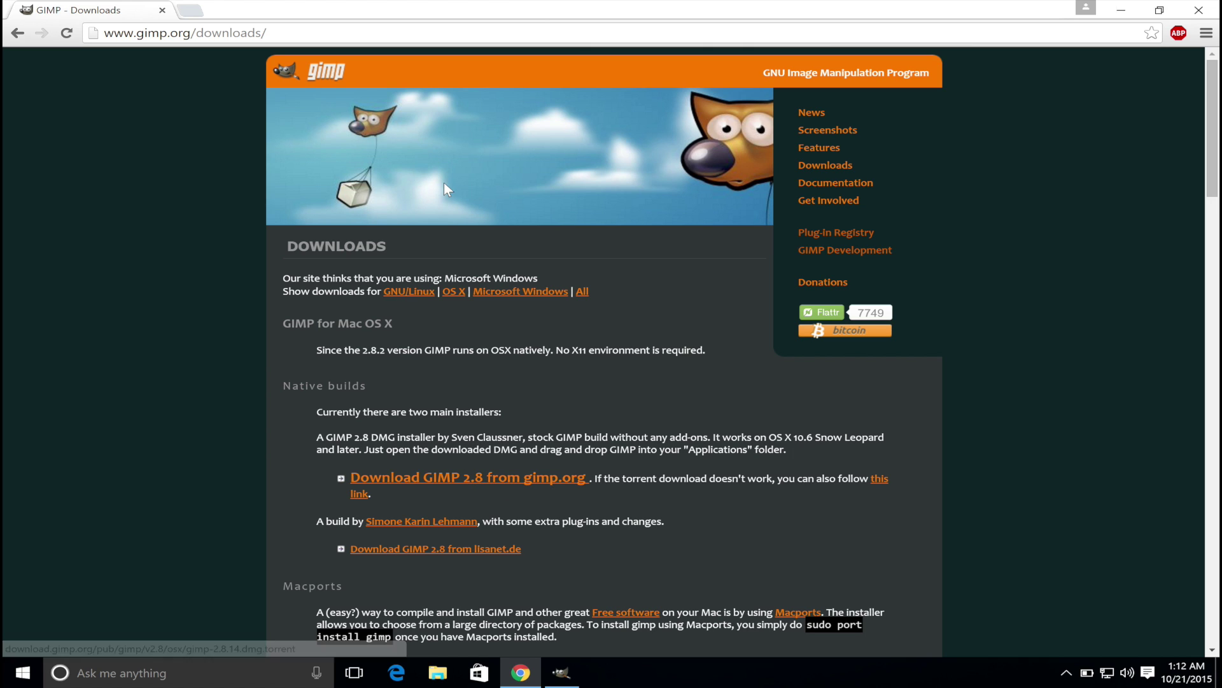
left_click(1217, 8)
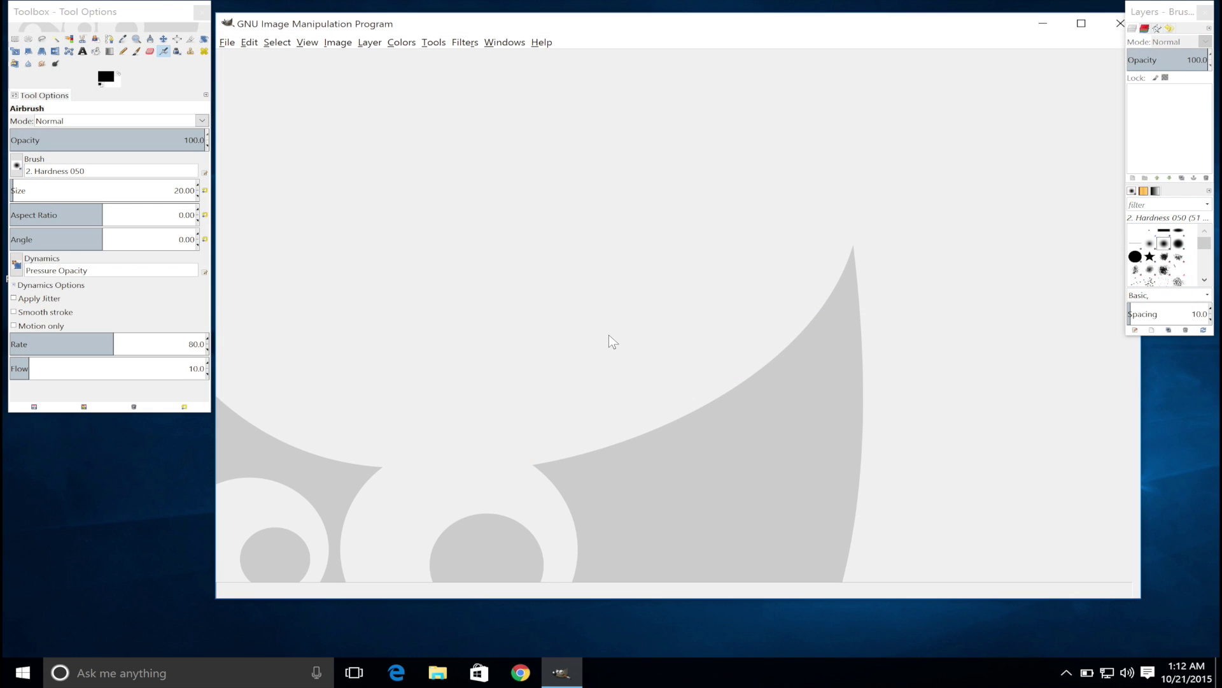
left_click(234, 47)
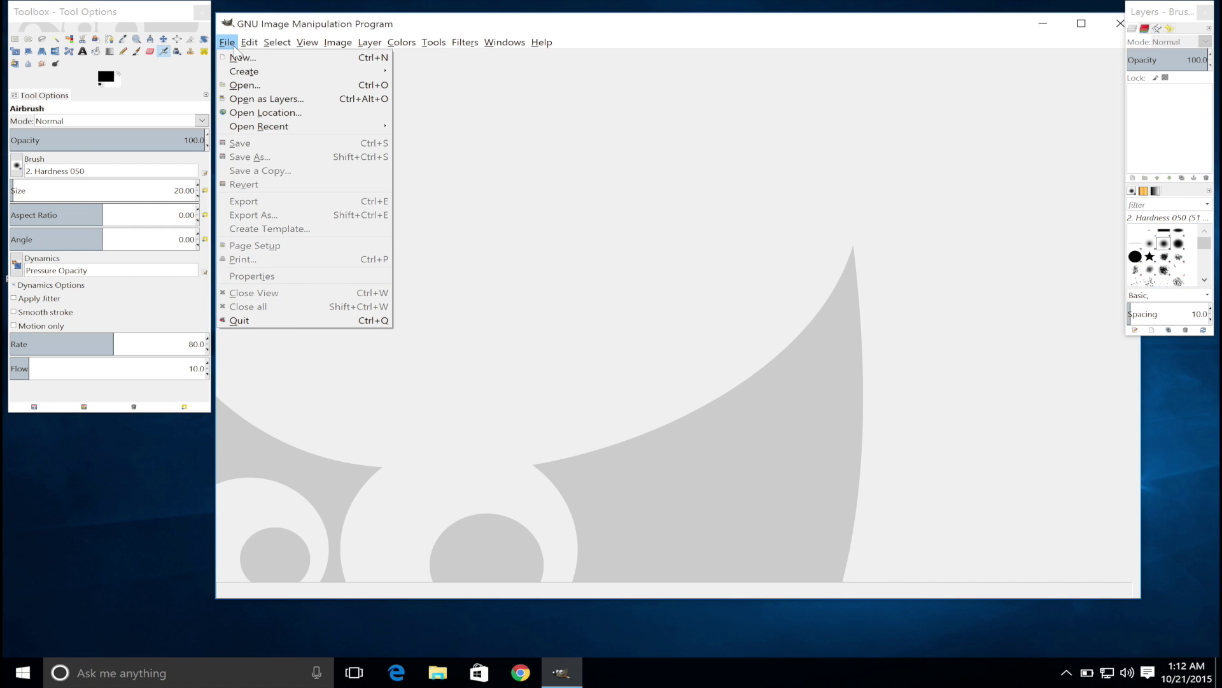
key("Right")
left_click(231, 44)
left_click(322, 192)
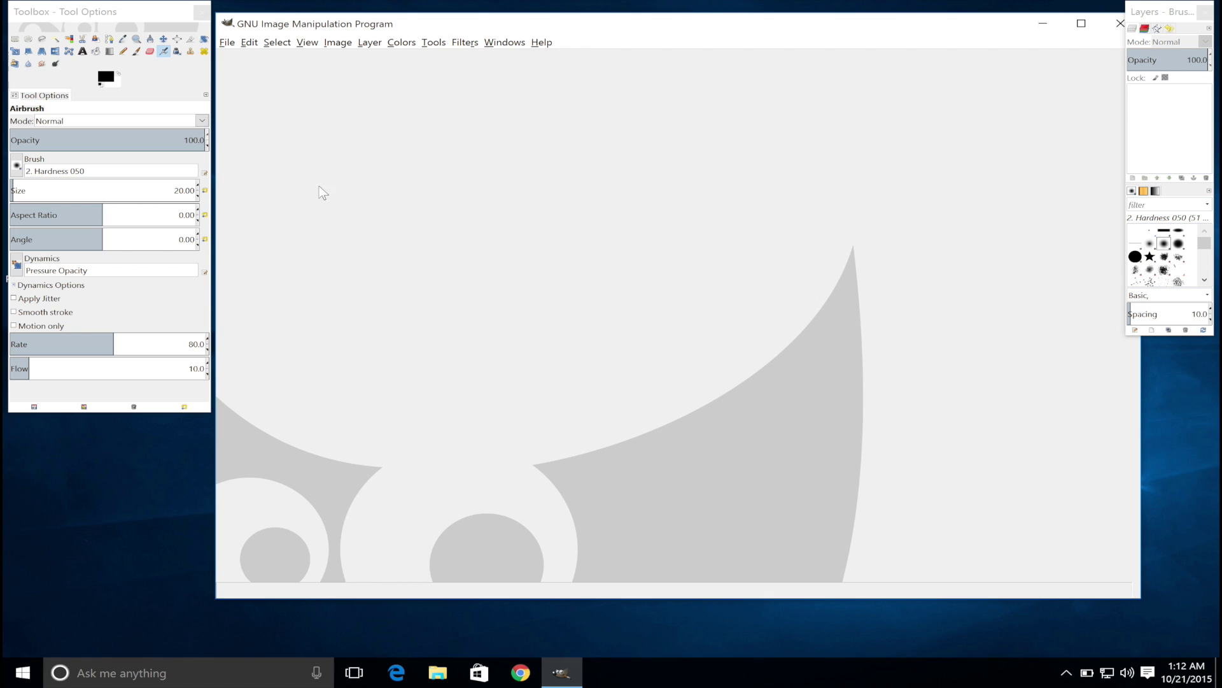
left_click(231, 44)
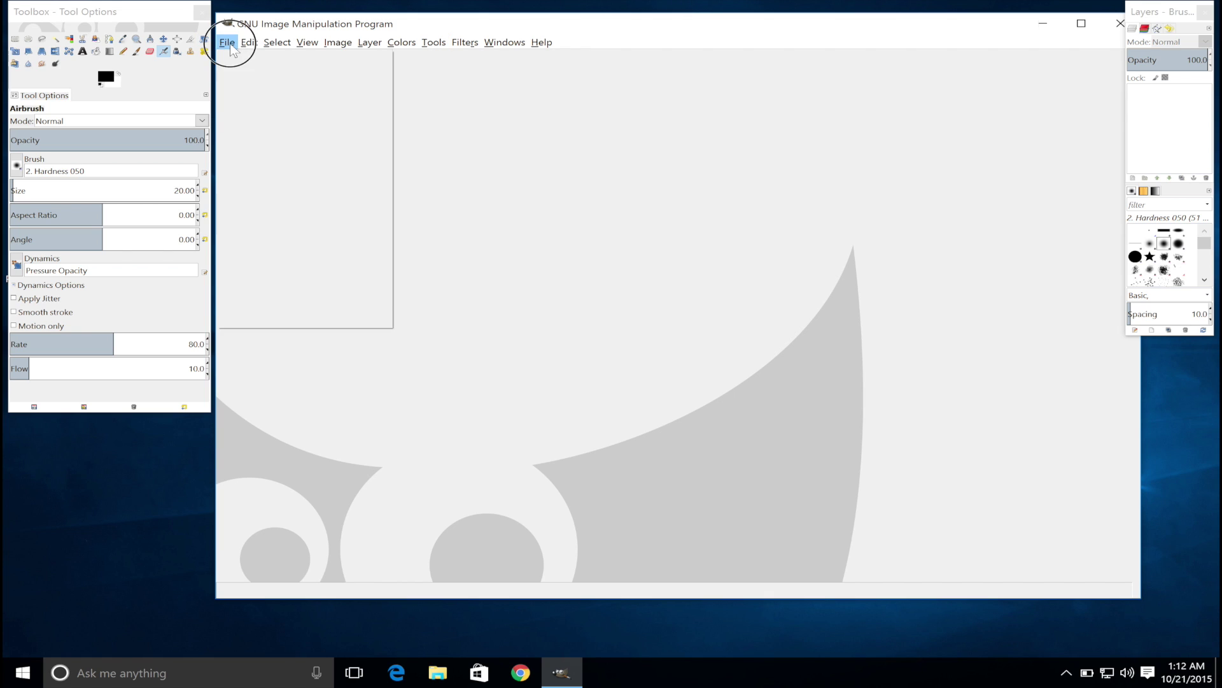
left_click(228, 43)
left_click(228, 43)
left_click(228, 43)
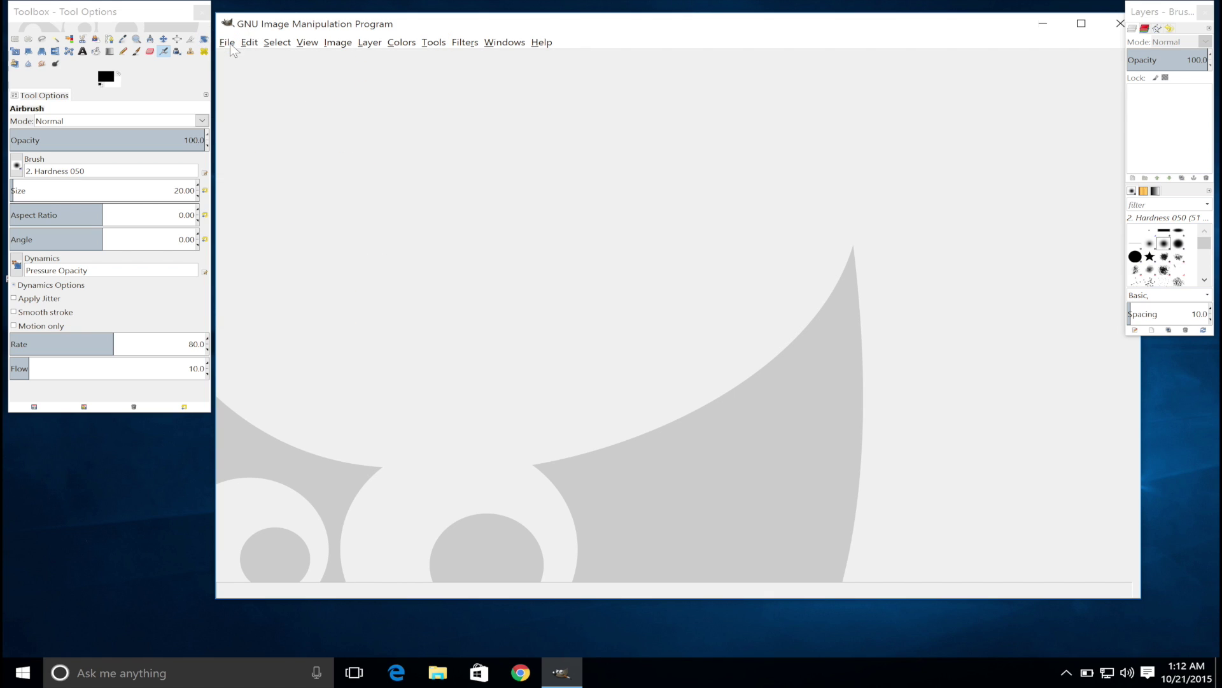
Start a new image with a width of 1080 px and a height of 1920 px.
left_click(229, 44)
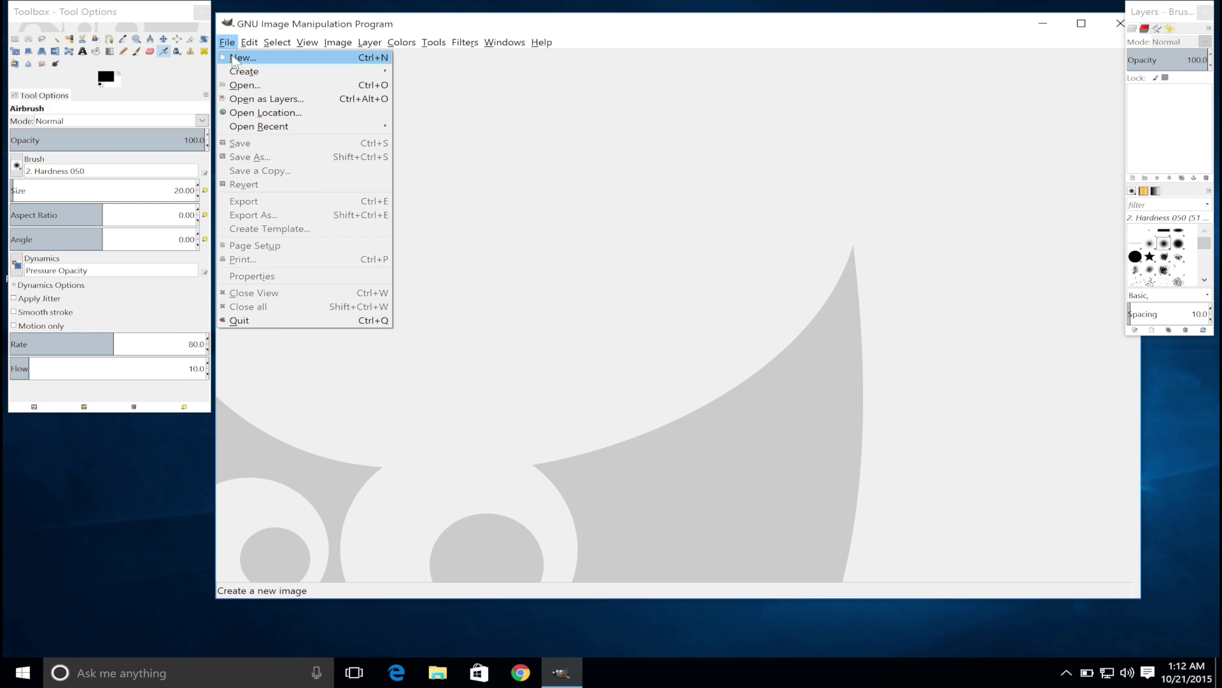
left_click(234, 58)
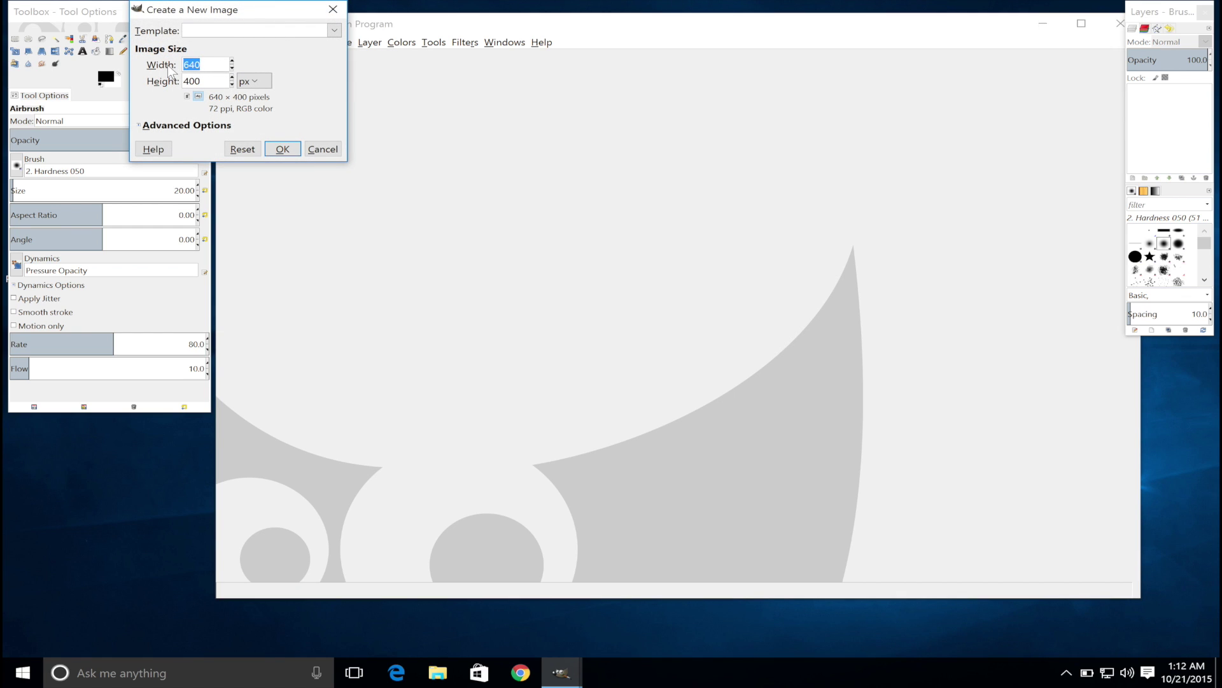
type("1080")
key("Tab")
type("1920")
Set the new image's fill to Transparency in the advanced options and create the image.
left_click(184, 126)
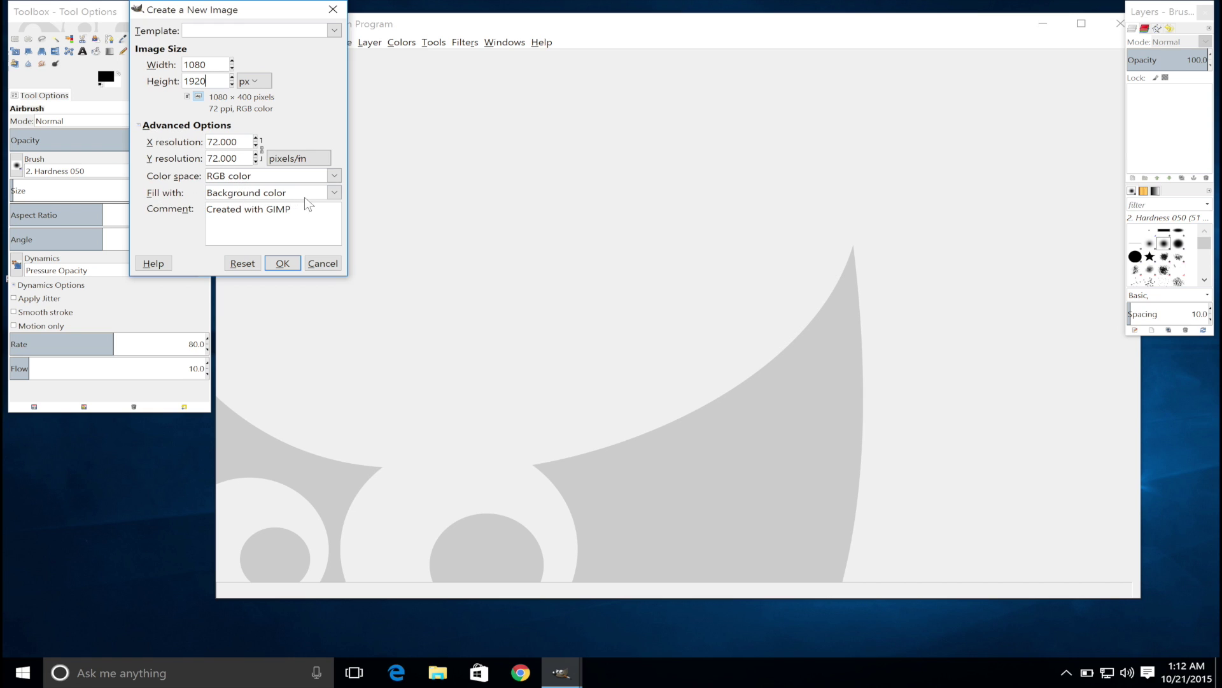
left_click(339, 196)
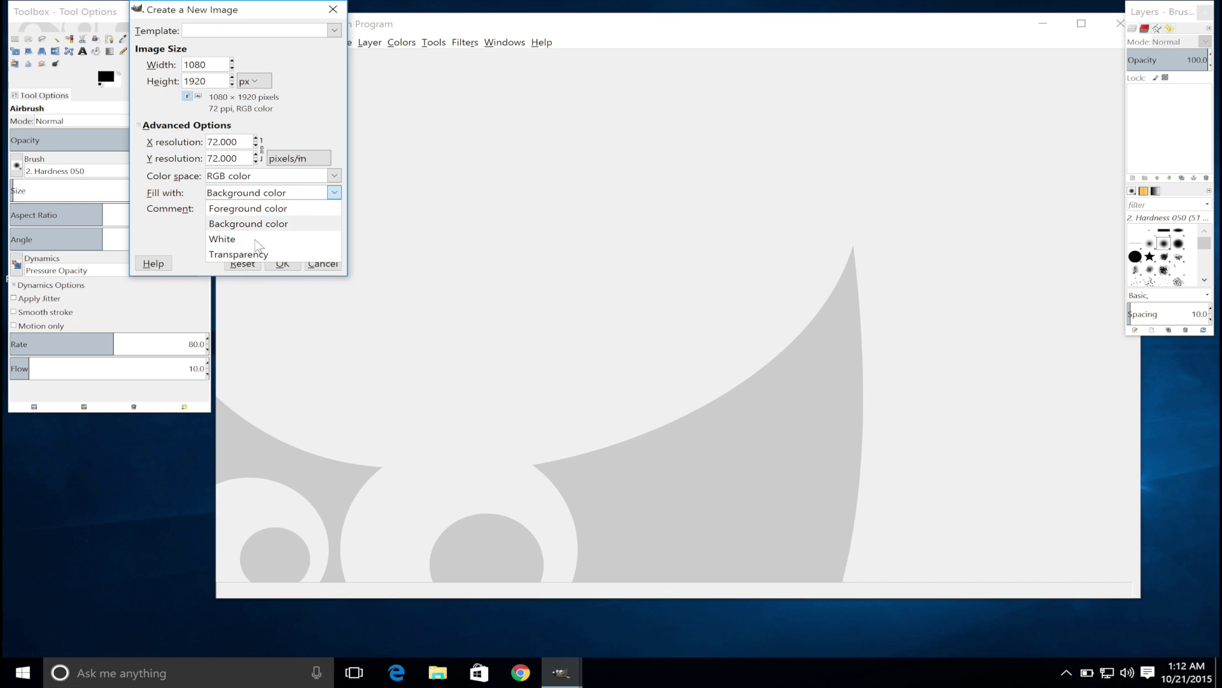
left_click(250, 254)
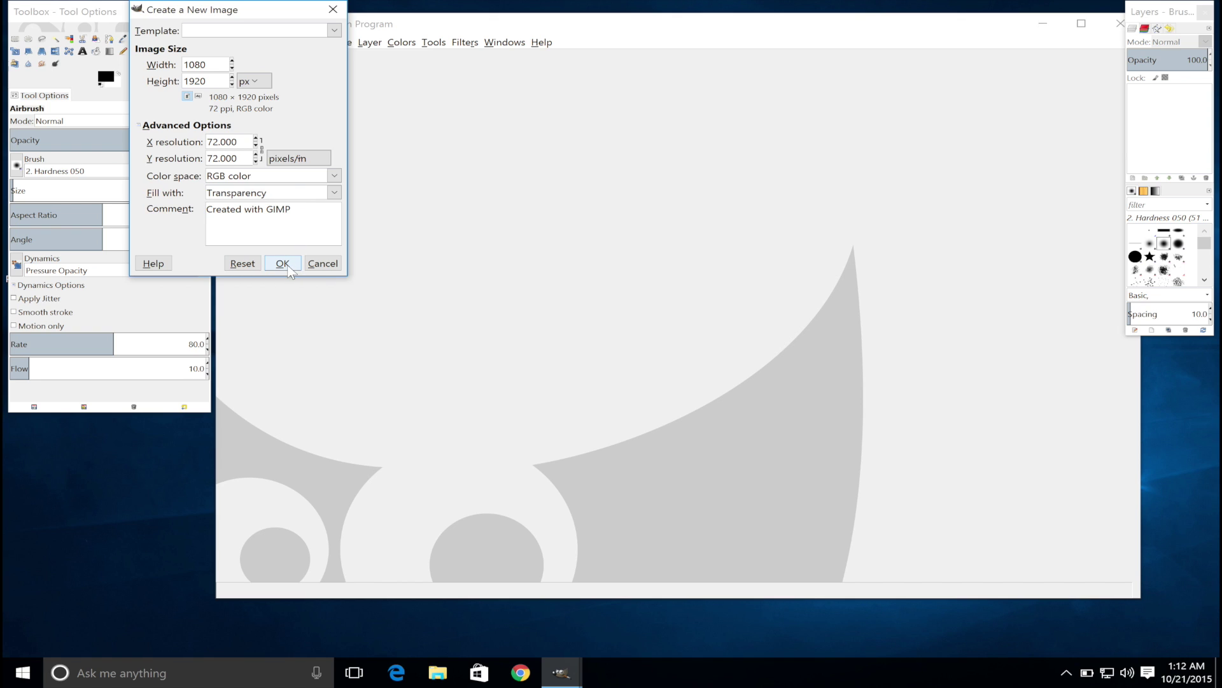
left_click(544, 182)
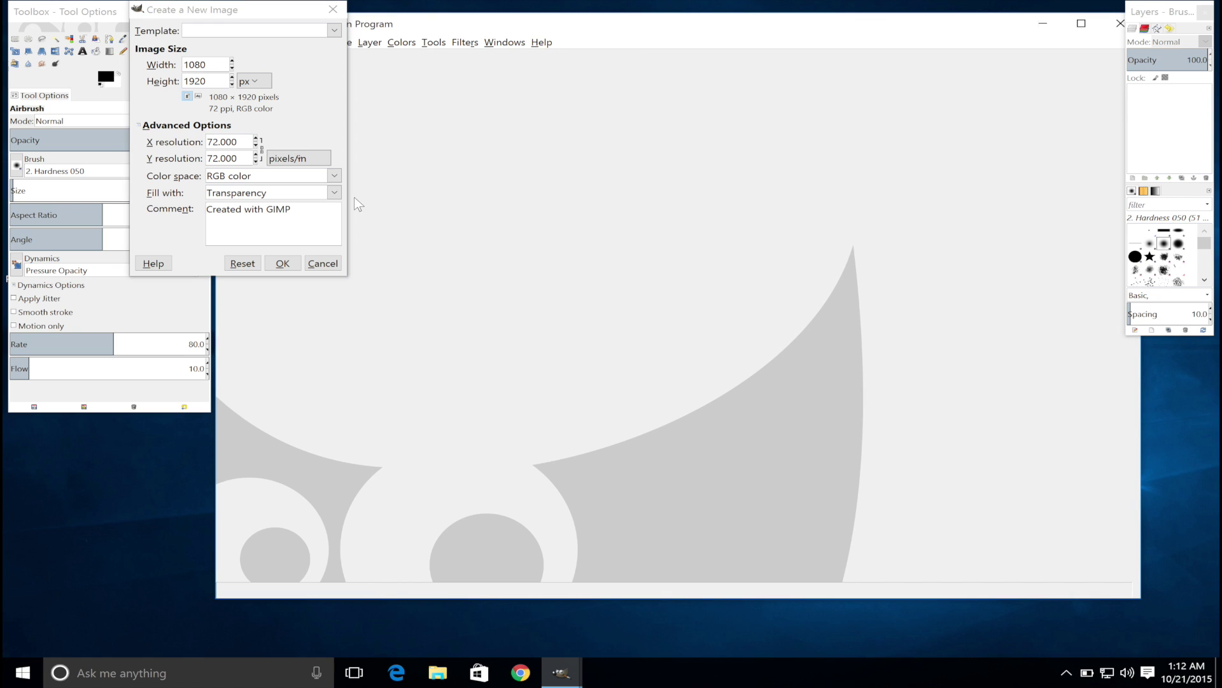
left_click(292, 230)
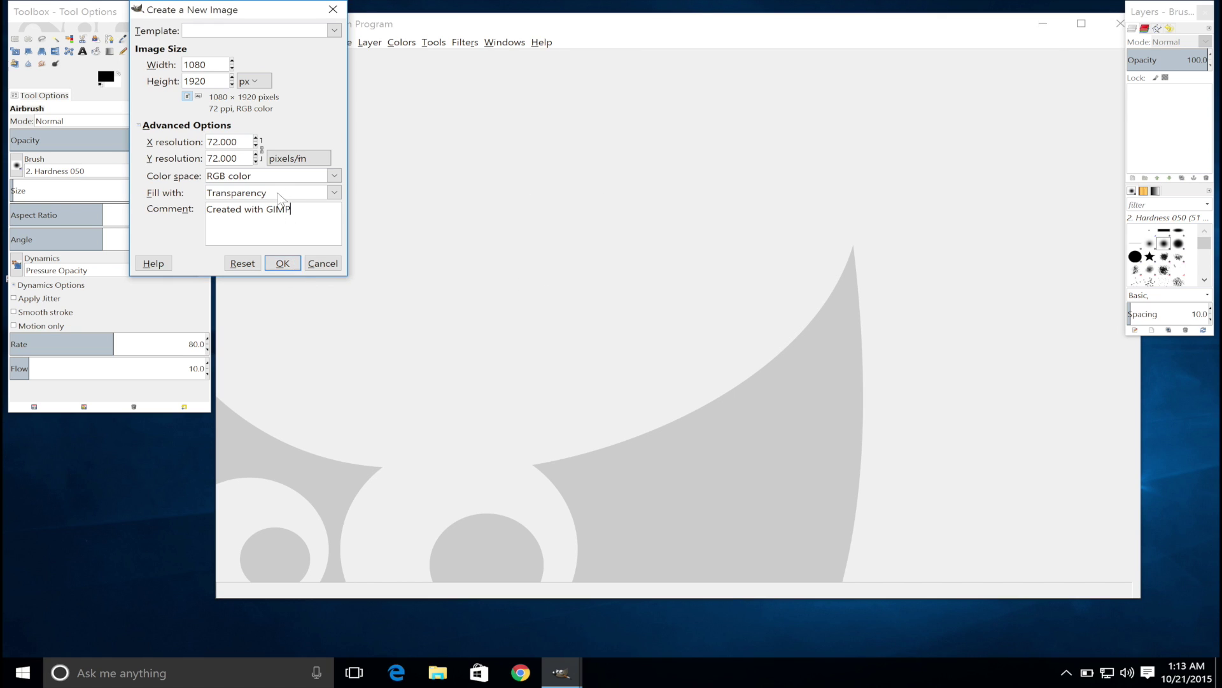
left_click(287, 266)
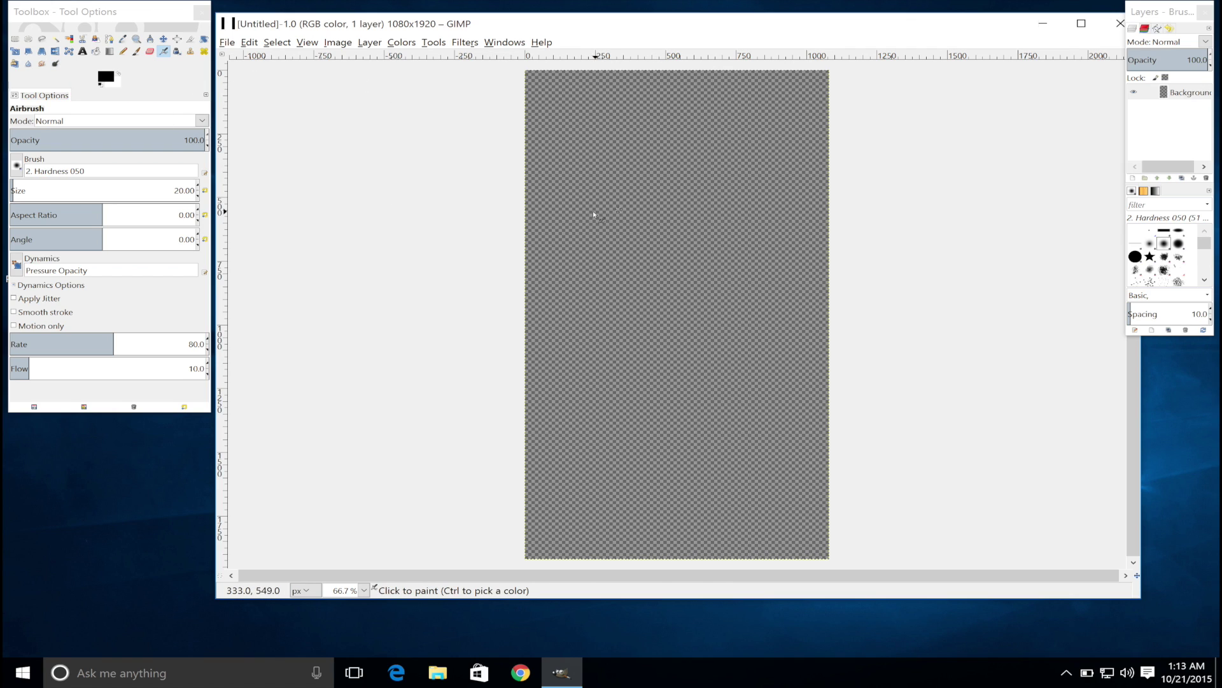
Handwrite "Snap Chat" in black on two lines in the upper half of the canvas, using the Airbrush and Paintbrush.
mouse_move(593, 214)
left_mouse_down()
mouse_move(555, 230)
mouse_move(587, 240)
mouse_move(584, 258)
mouse_move(558, 251)
left_mouse_up()
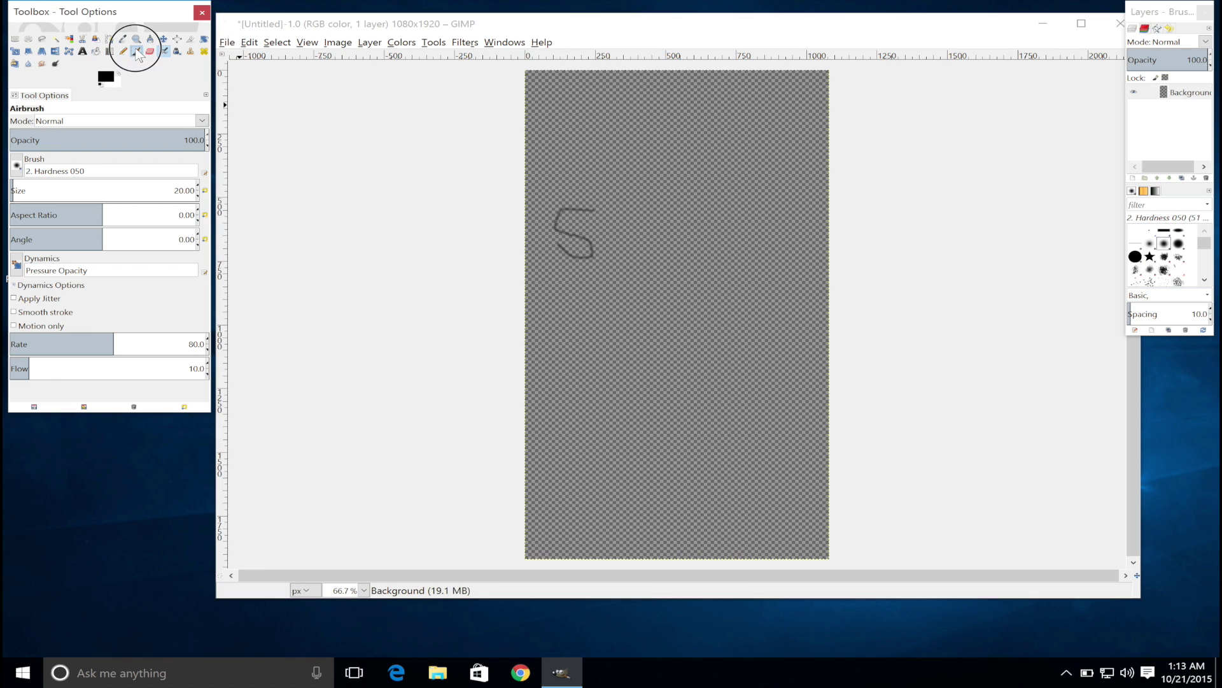
left_click(135, 51)
mouse_move(590, 212)
left_mouse_down()
mouse_move(561, 217)
mouse_move(592, 245)
mouse_move(563, 254)
mouse_move(636, 249)
mouse_move(644, 269)
mouse_move(665, 261)
mouse_move(660, 244)
mouse_move(681, 240)
mouse_move(696, 275)
mouse_move(720, 286)
mouse_move(715, 272)
left_mouse_up()
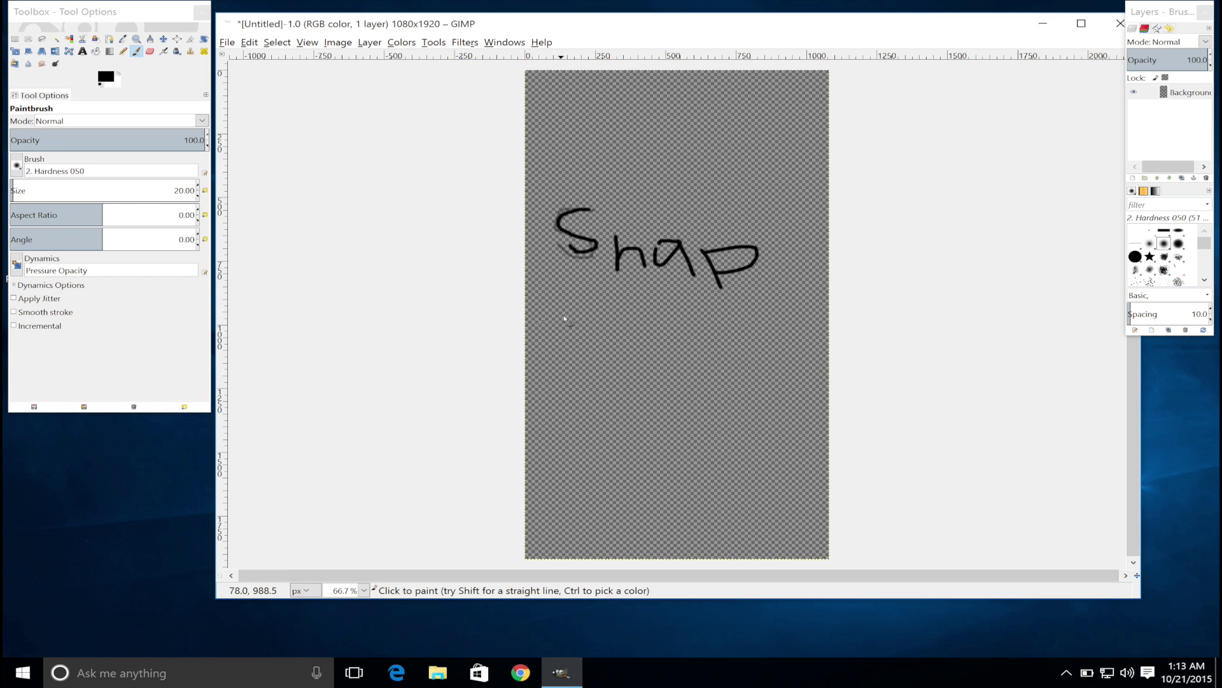
mouse_move(565, 317)
left_mouse_down()
mouse_move(604, 356)
mouse_move(633, 360)
mouse_move(648, 334)
mouse_move(656, 359)
mouse_move(683, 372)
mouse_move(697, 342)
left_mouse_up()
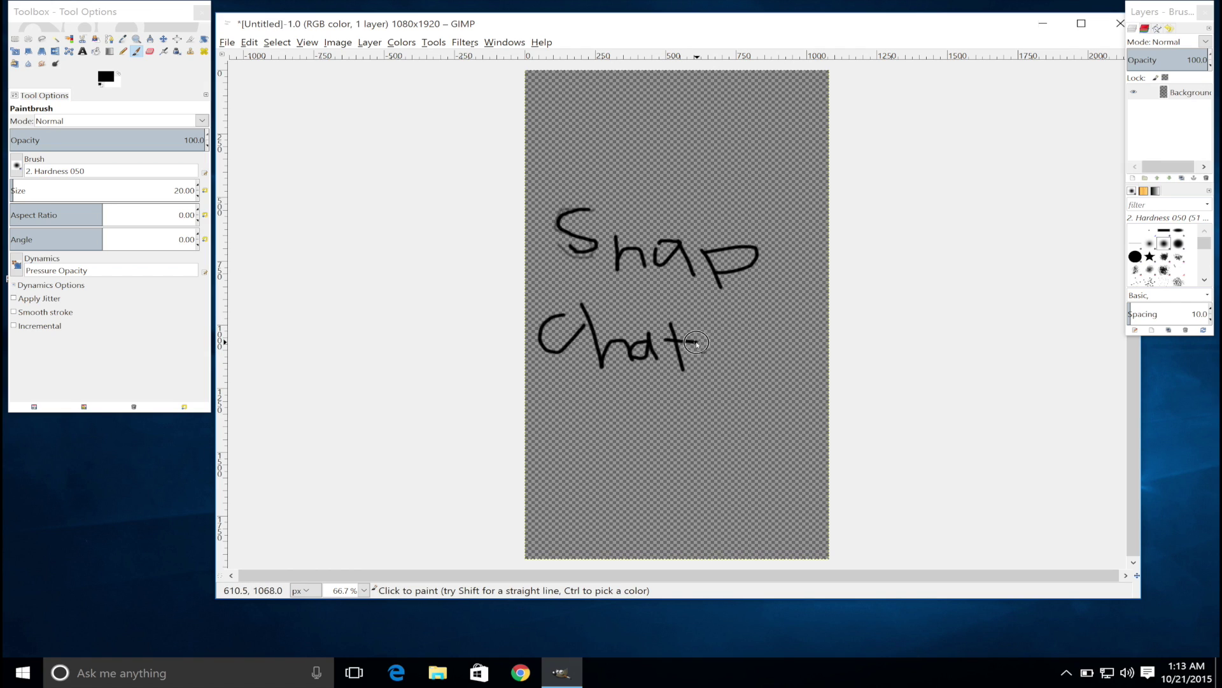
Paint a black smiley face with two eyes and a curved mouth above the lettering.
left_click(226, 43)
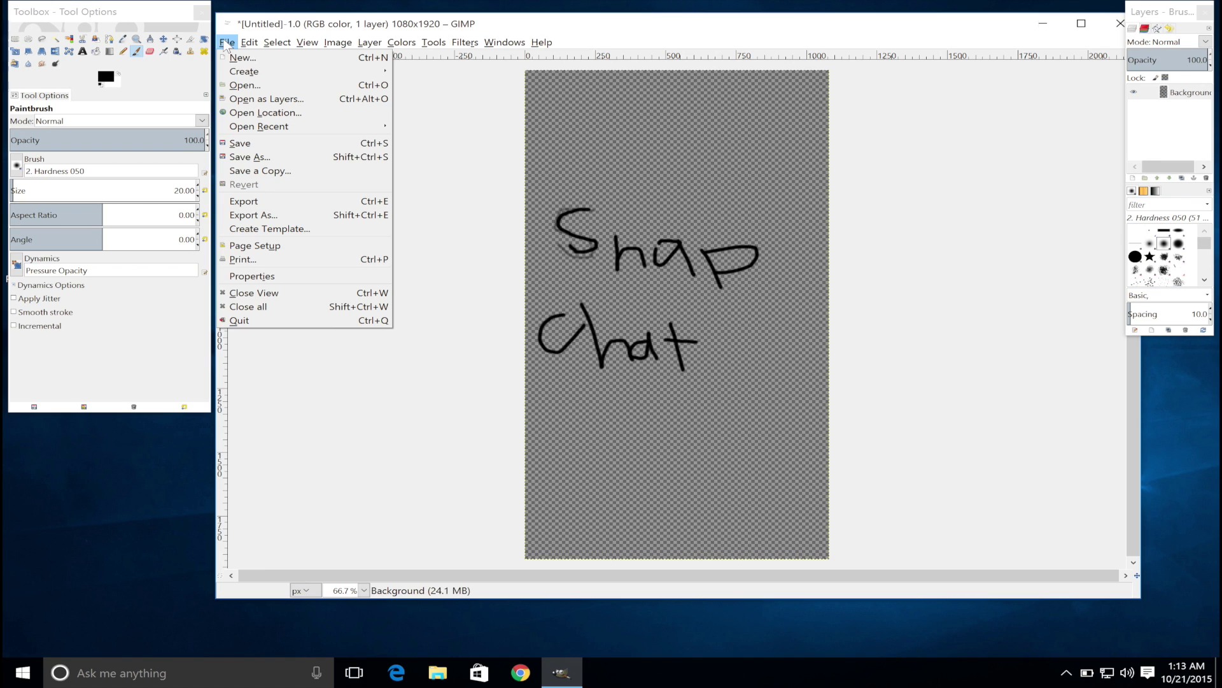
left_click(756, 210)
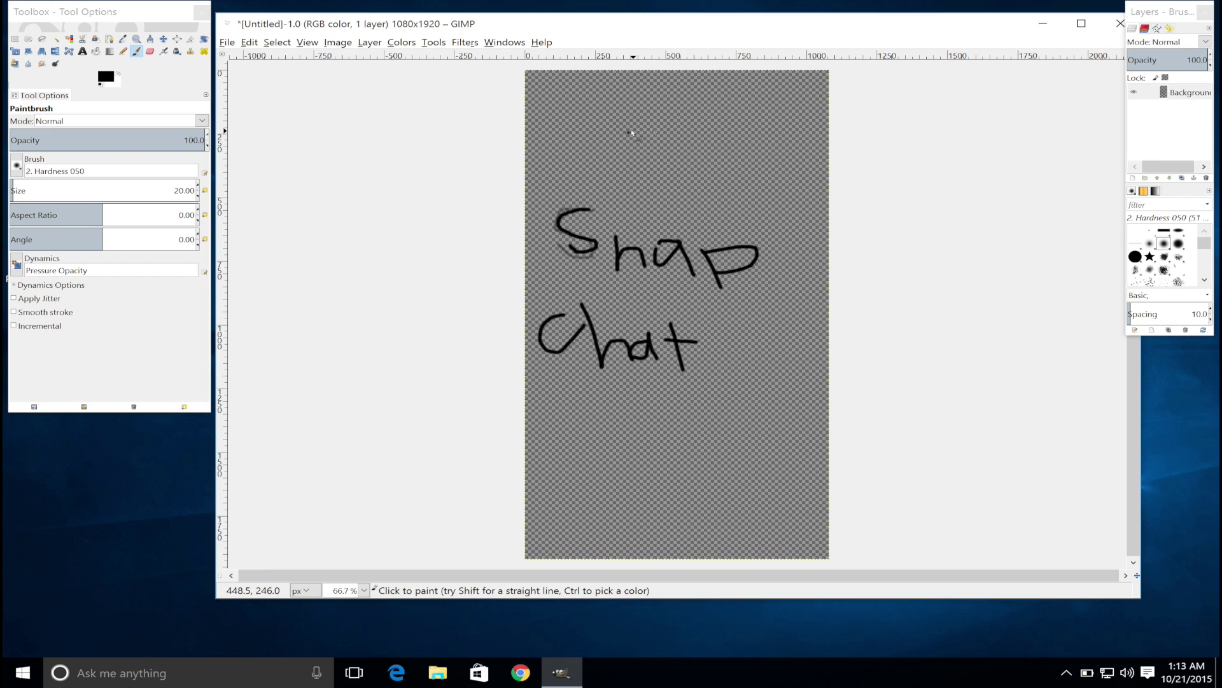
mouse_move(624, 129)
left_mouse_down()
mouse_move(669, 135)
mouse_move(628, 150)
mouse_move(661, 181)
mouse_move(700, 150)
left_mouse_up()
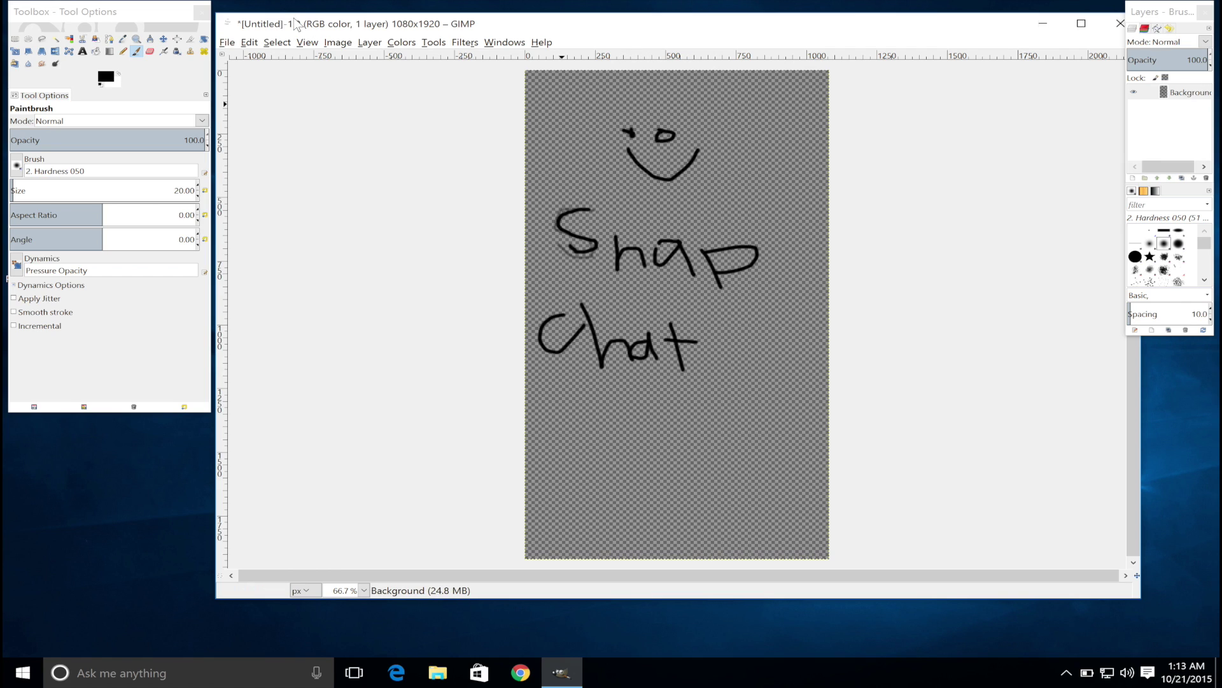
Start exporting the image and name the export file filter.png.
left_click(227, 42)
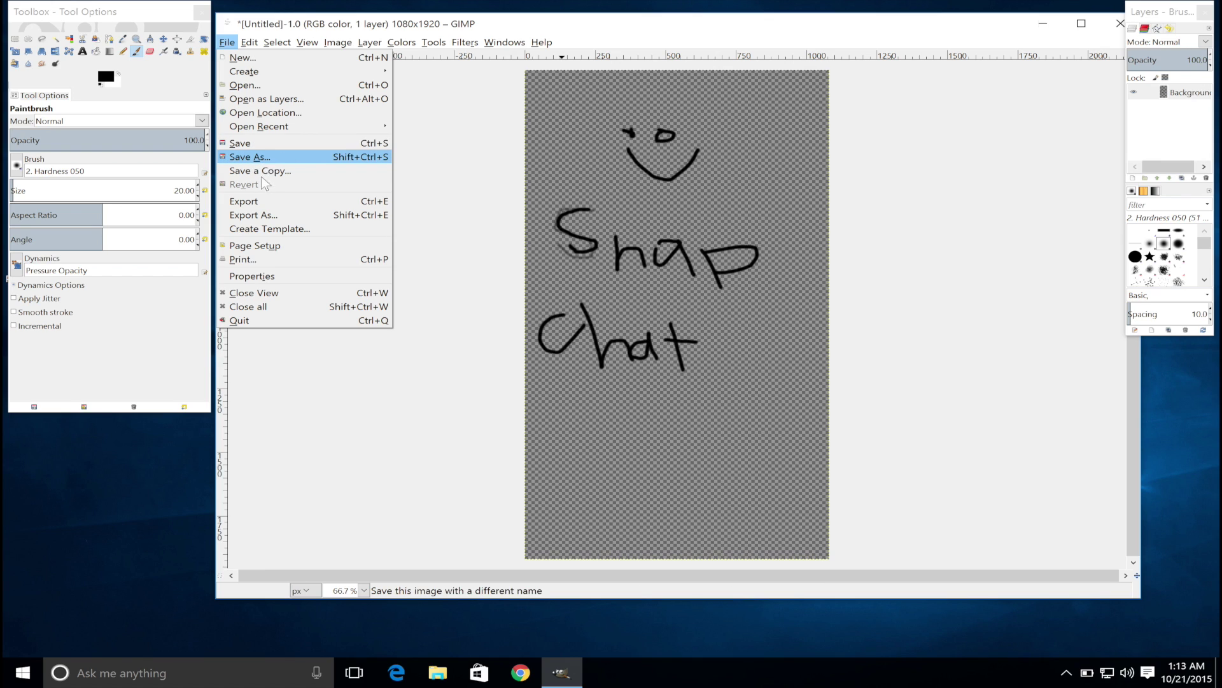
left_click(256, 218)
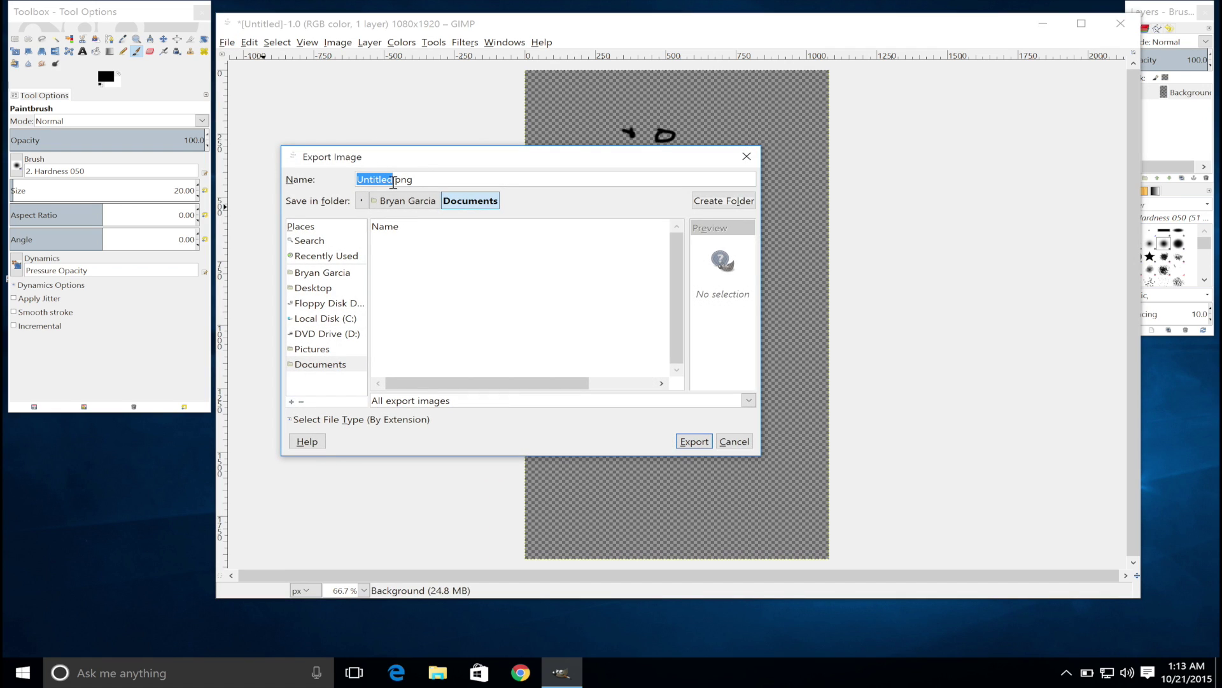
left_click_drag(393, 183, 414, 185)
left_click(395, 181)
key("BackSpace")
key("BackSpace")
key("BackSpace")
key("BackSpace")
key("BackSpace")
key("BackSpace")
key("BackSpace")
key("BackSpace")
type("filter")
Choose the Desktop as the destination folder and export the PNG with compression level 9.
left_click(315, 288)
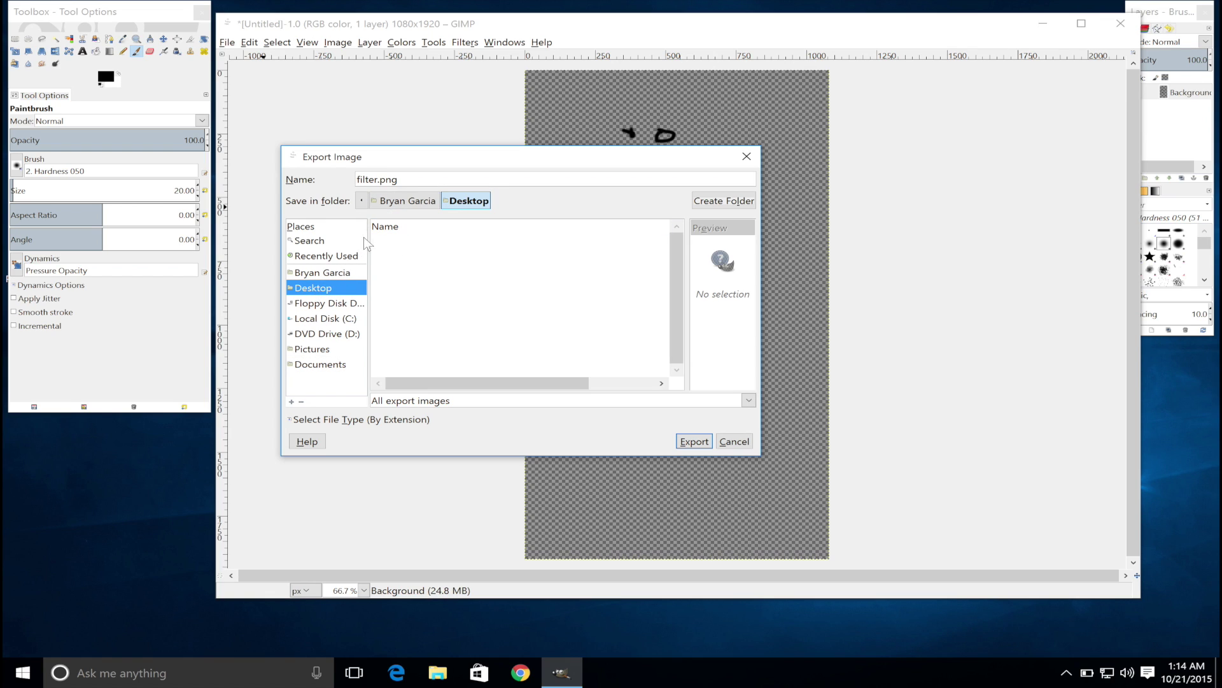
left_click(692, 441)
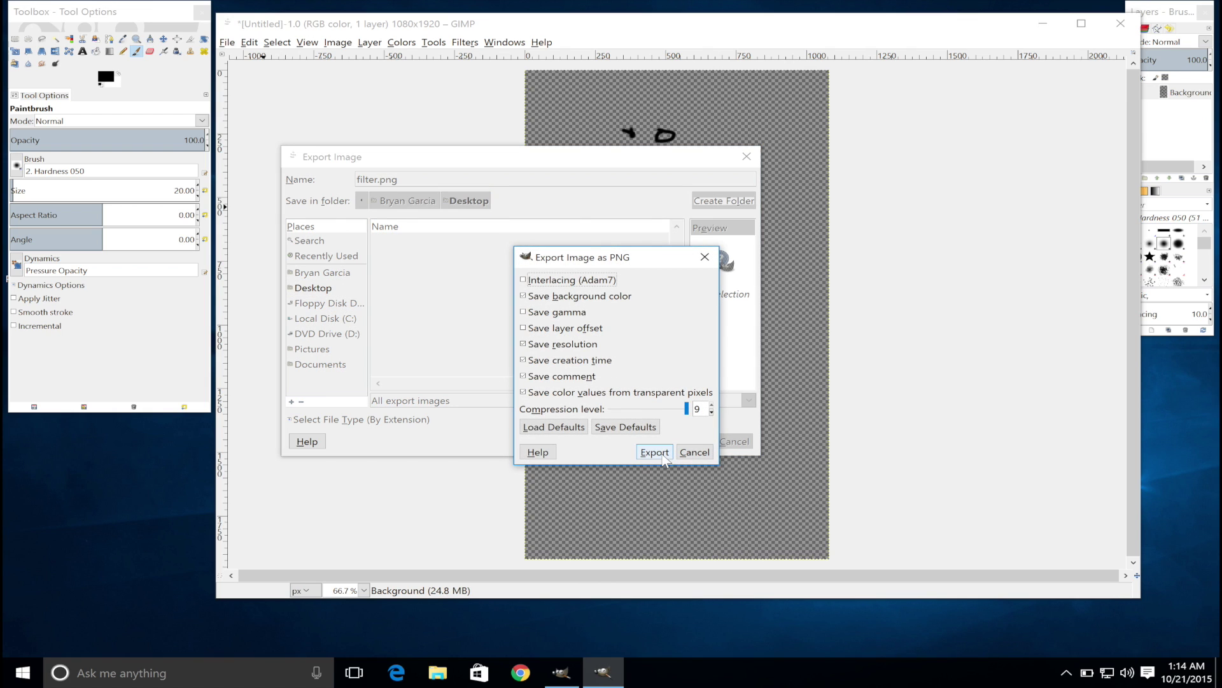
left_click(663, 457)
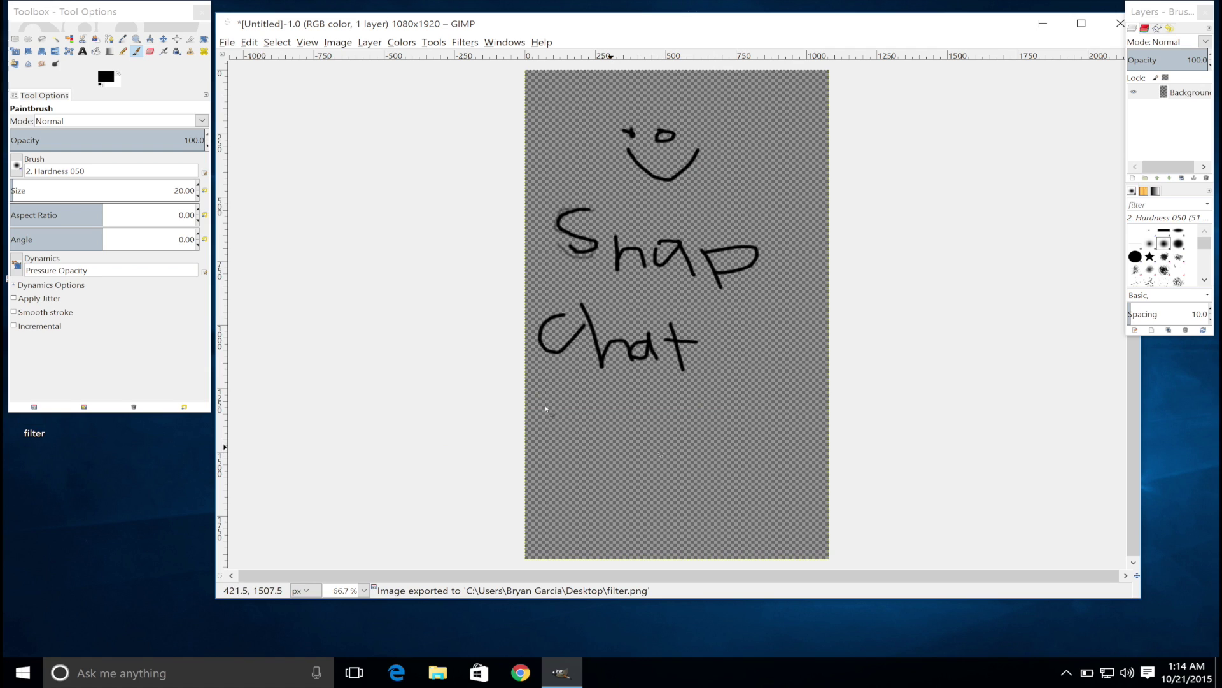
Close the image, discarding the unsaved changes, and quit the image editor.
left_click(1120, 23)
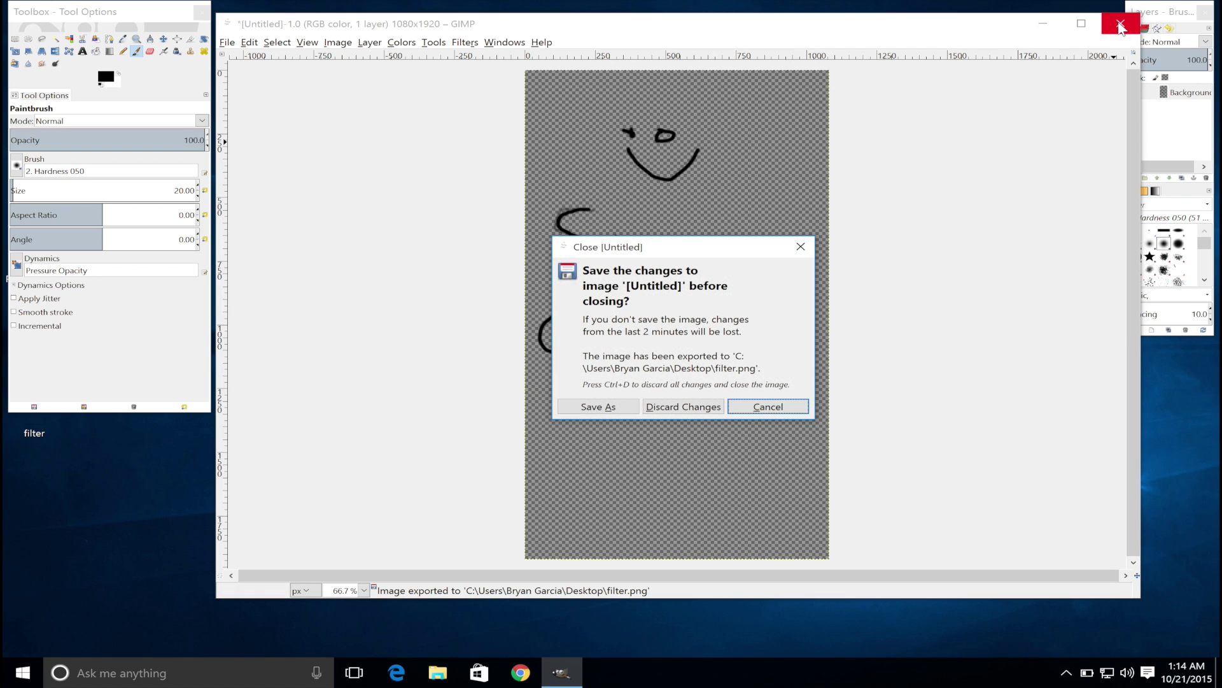
left_click(670, 408)
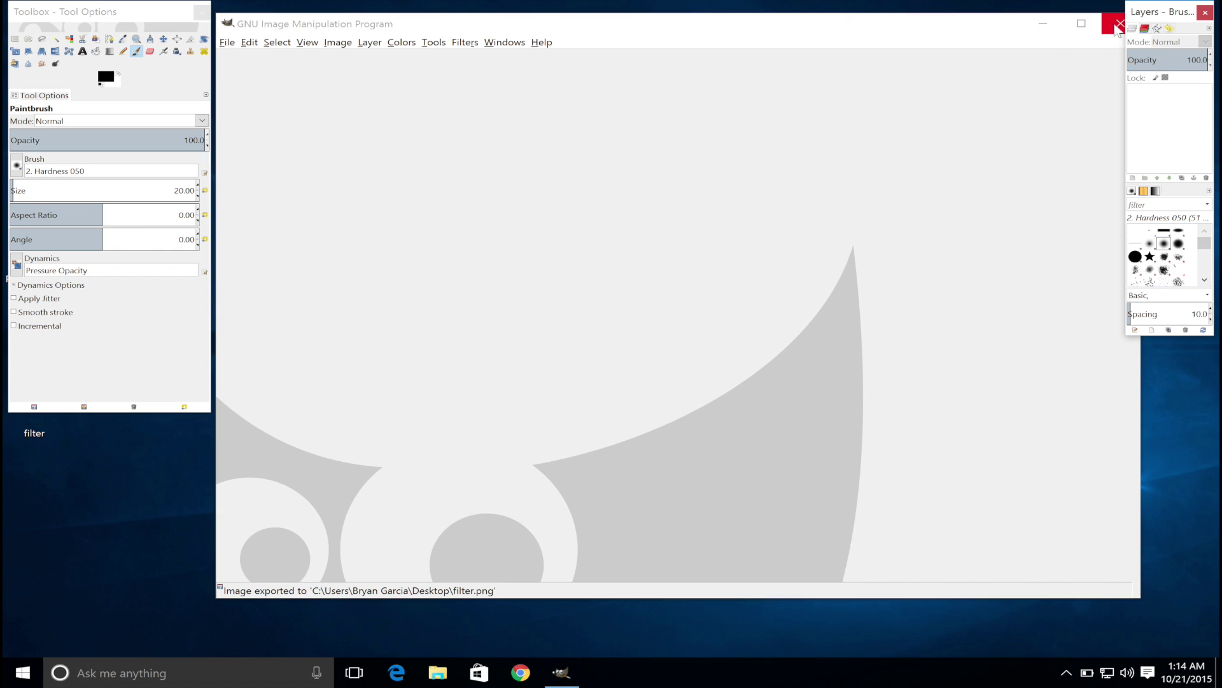
left_click(1117, 25)
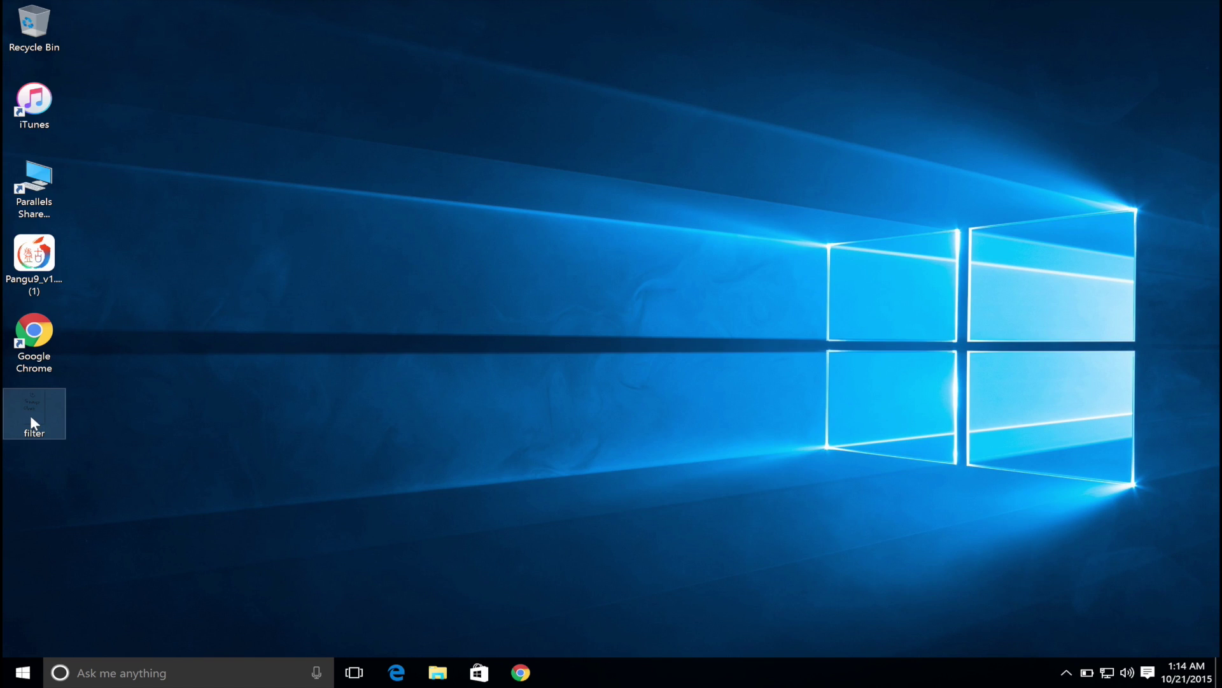
Move the exported filter file from the icon column to the middle of the desktop.
left_click_drag(29, 415, 292, 433)
left_click_drag(641, 363, 743, 351)
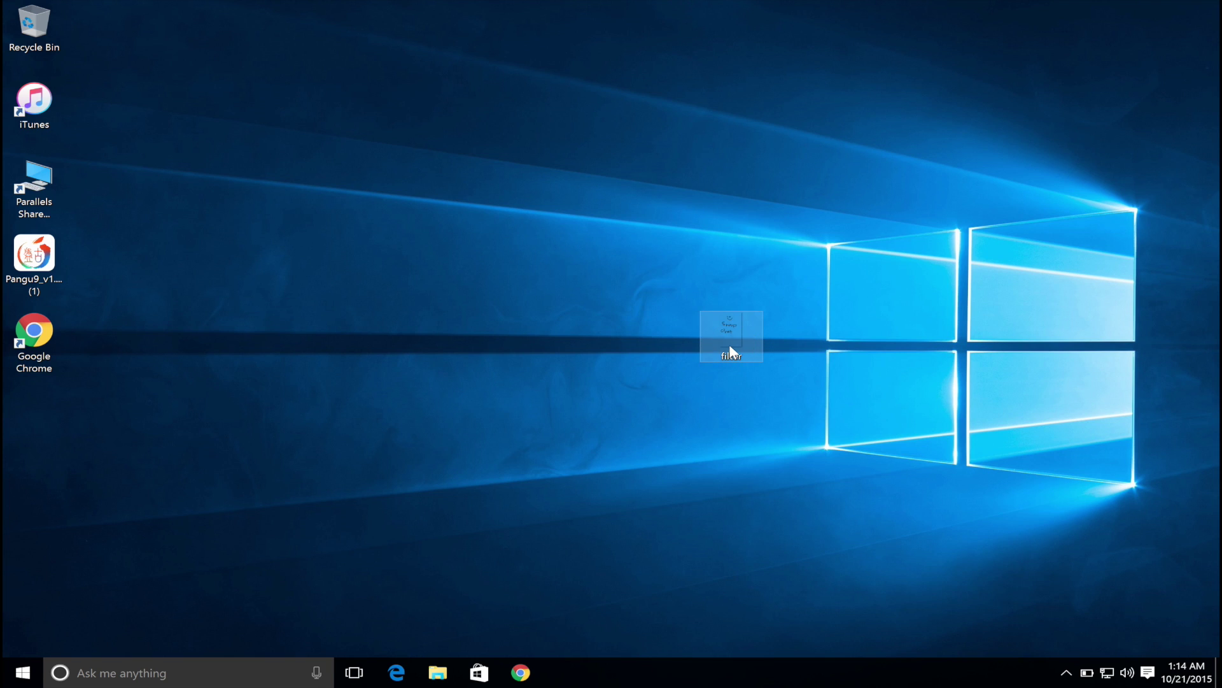
left_click(682, 421)
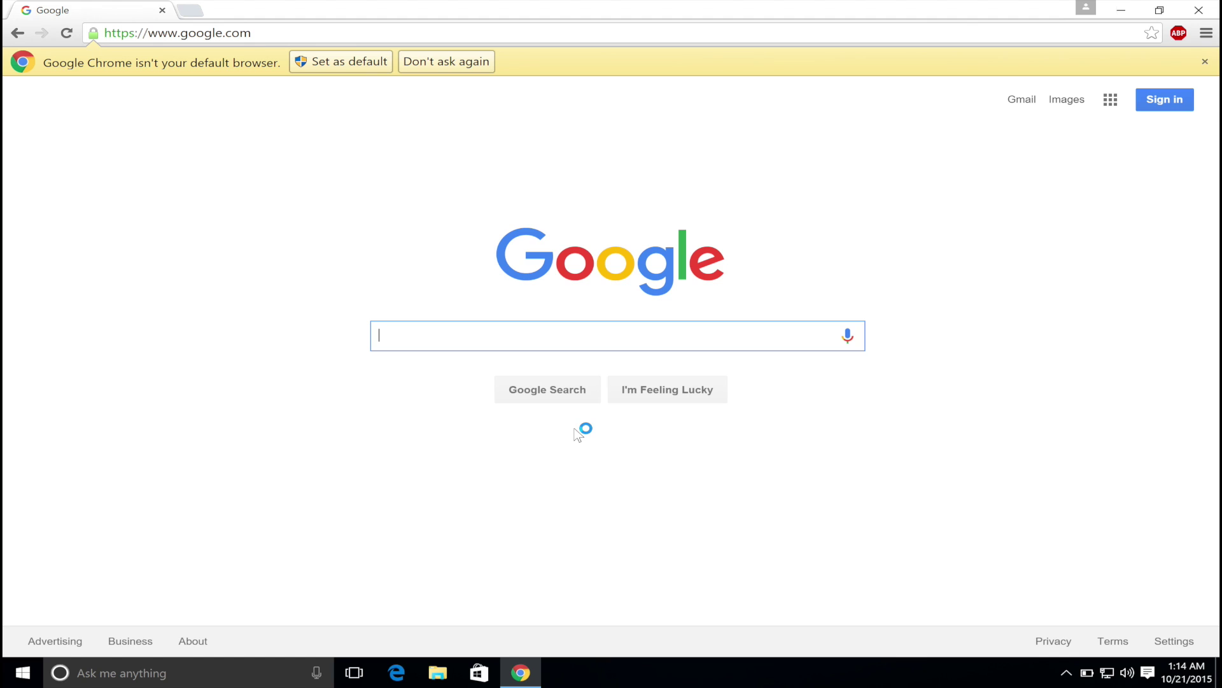
Search Google for "ifunbox" in Chrome and close the browser.
type("ifunbox")
key("Return")
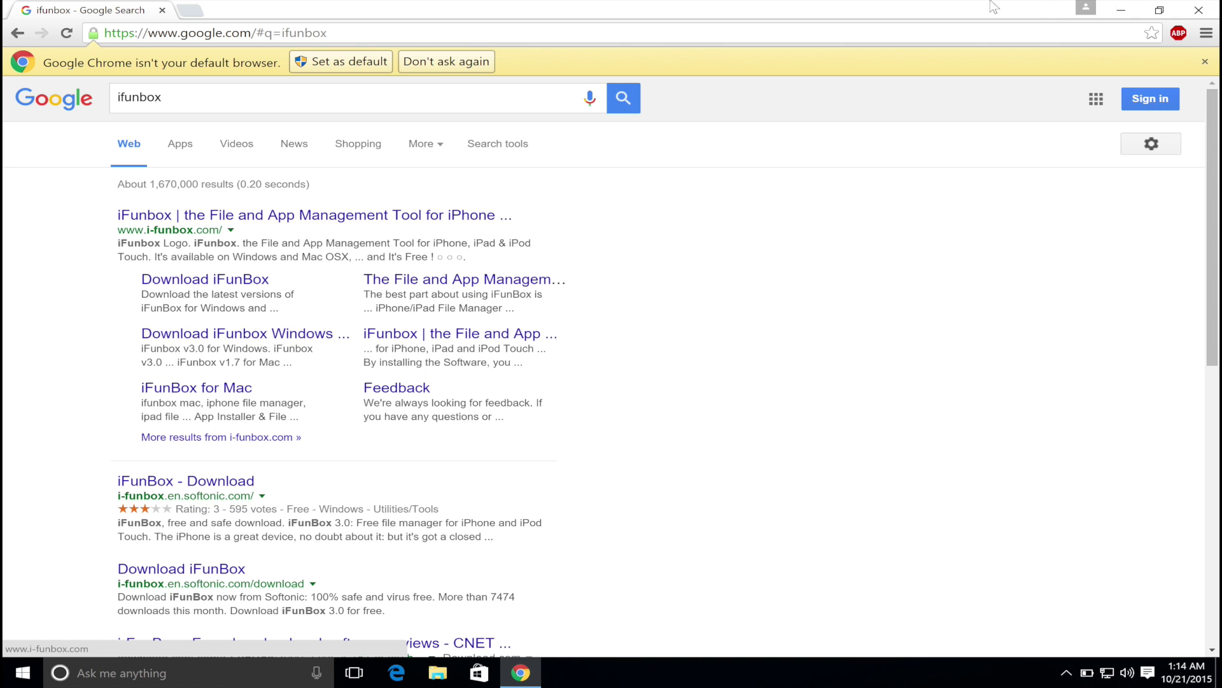
left_click(1199, 10)
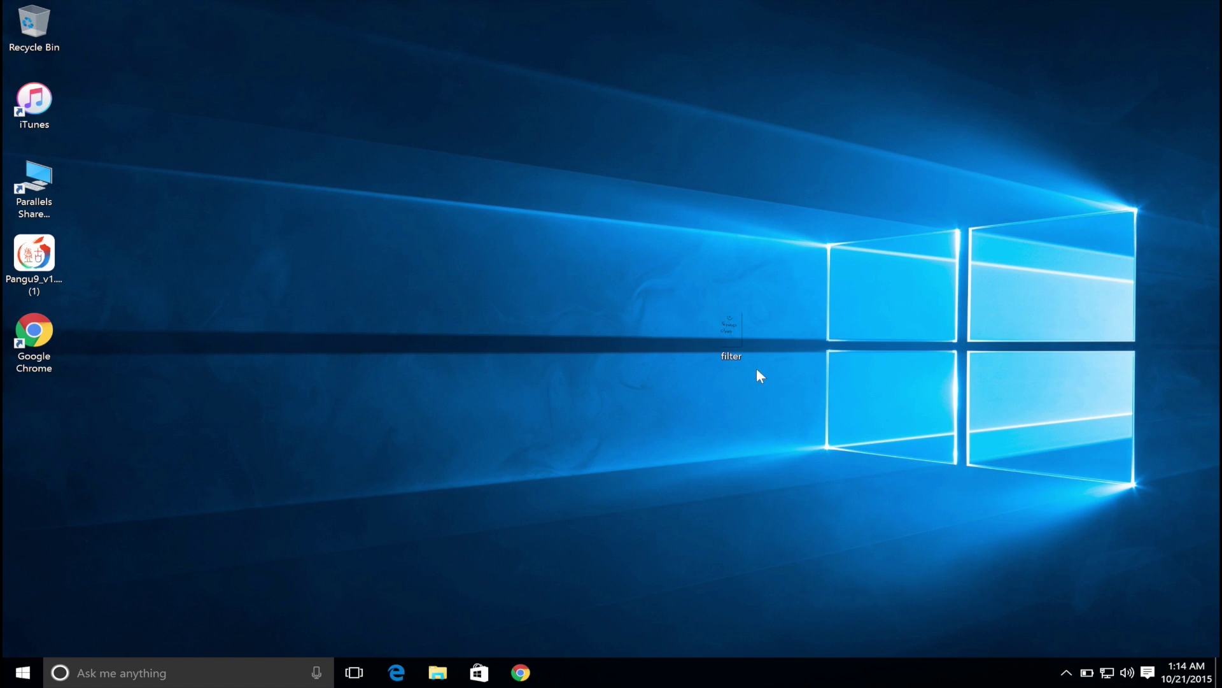
left_click_drag(723, 347, 669, 349)
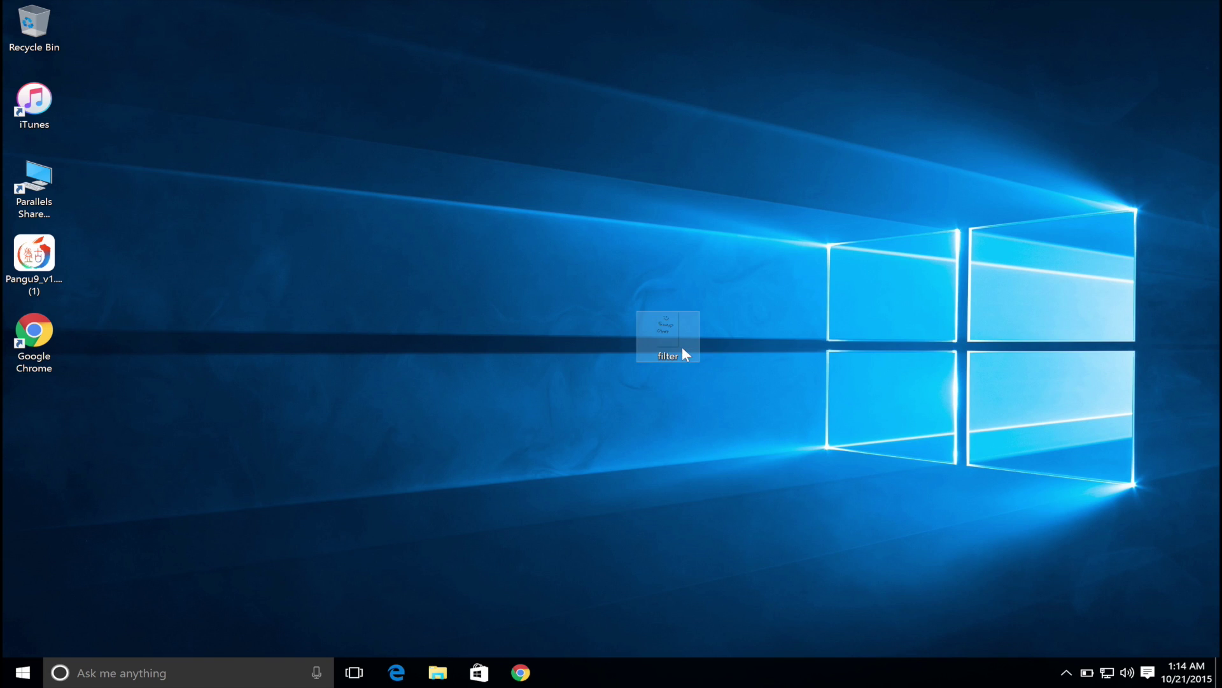
right_click(686, 347)
left_click(565, 384)
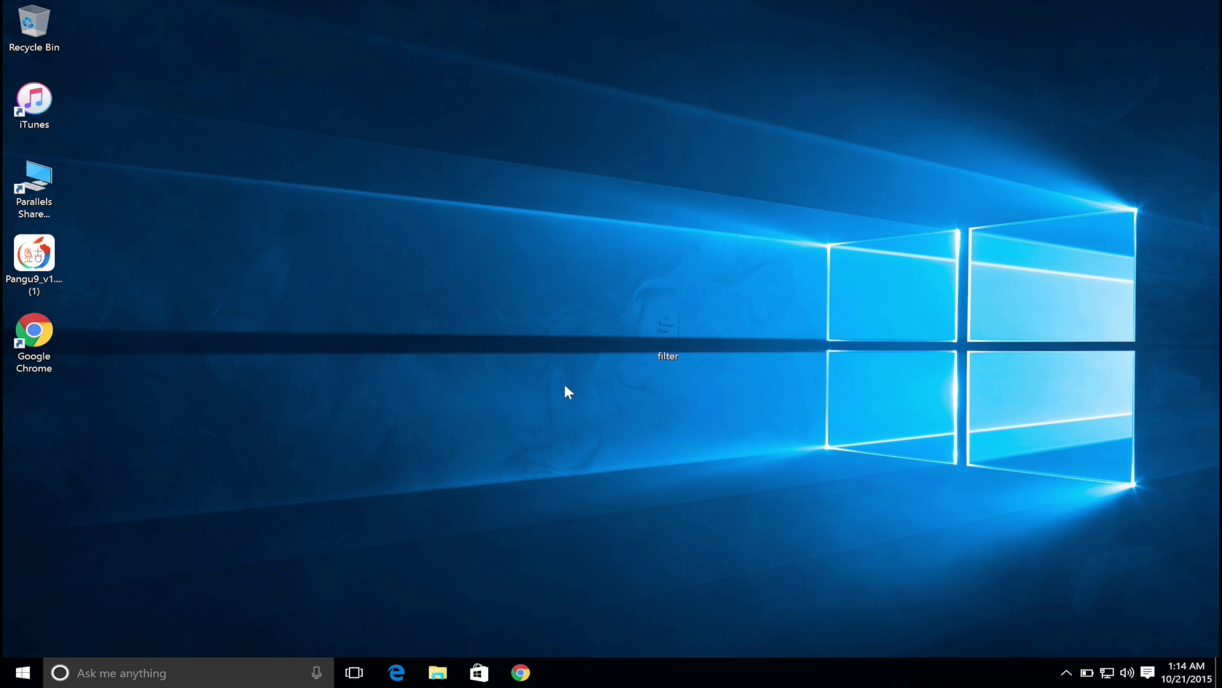
Switch to Adobe Photoshop CS6 on the Mac and create a 1080 × 1920 pixel document at 350 pixels/inch with a transparent background.
key("ctrl+Left")
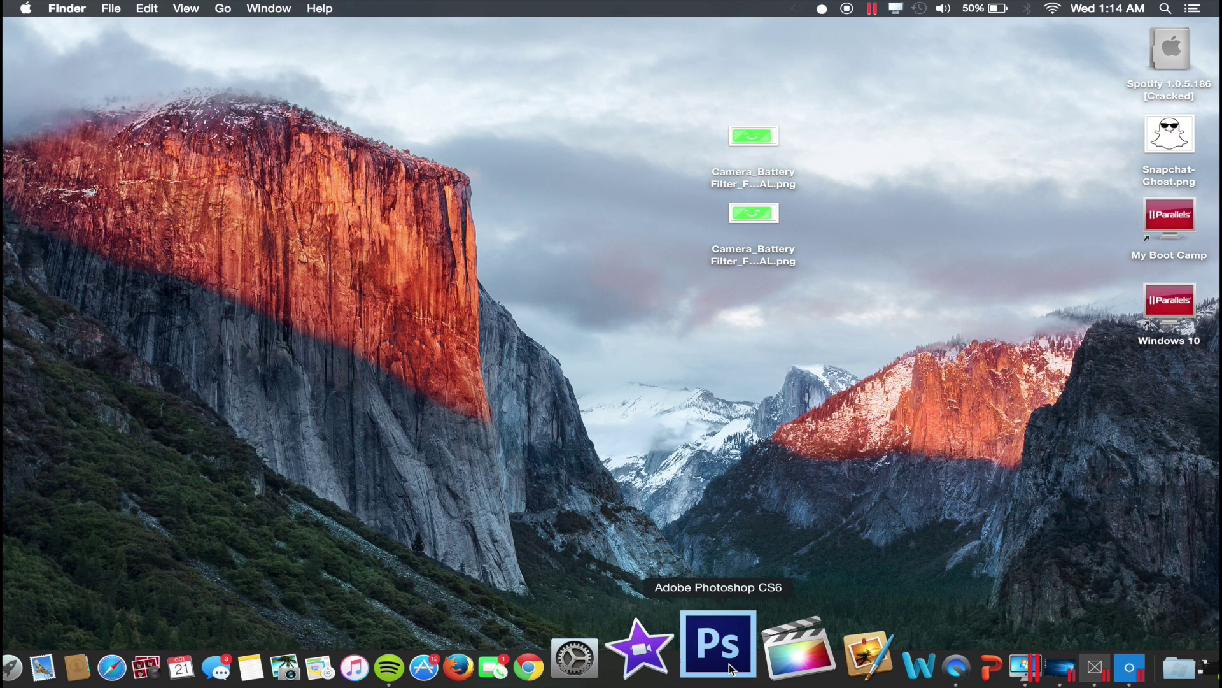
left_click(738, 662)
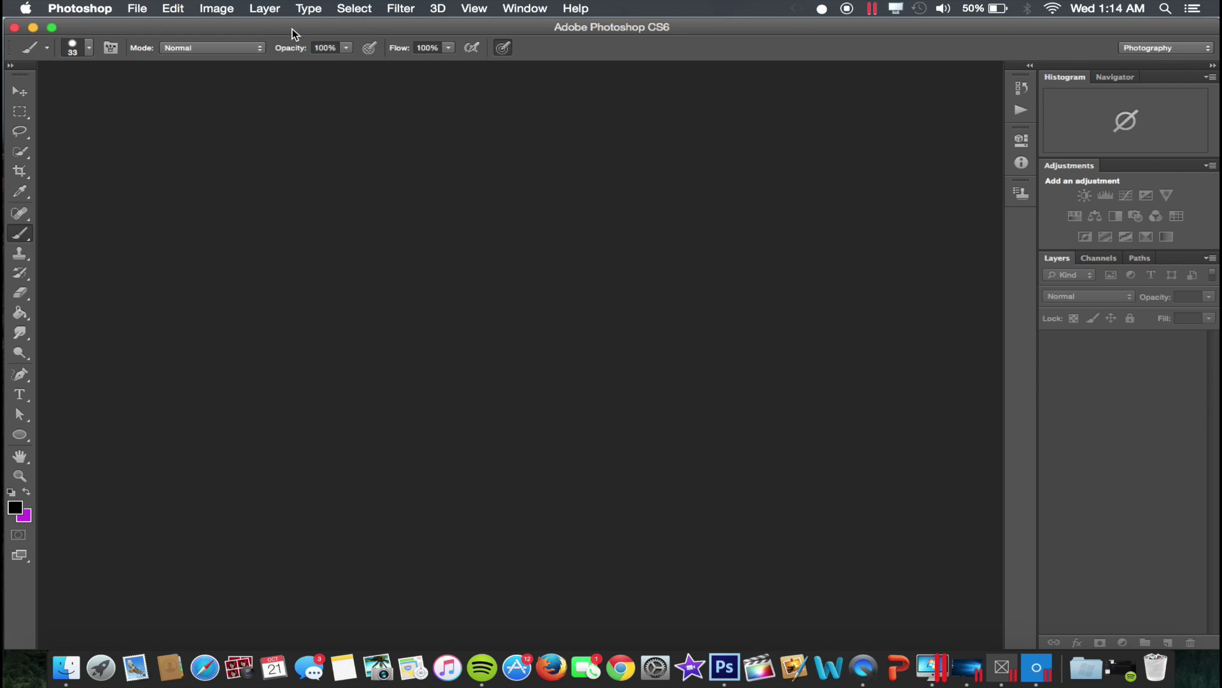
left_click(135, 7)
left_click(153, 27)
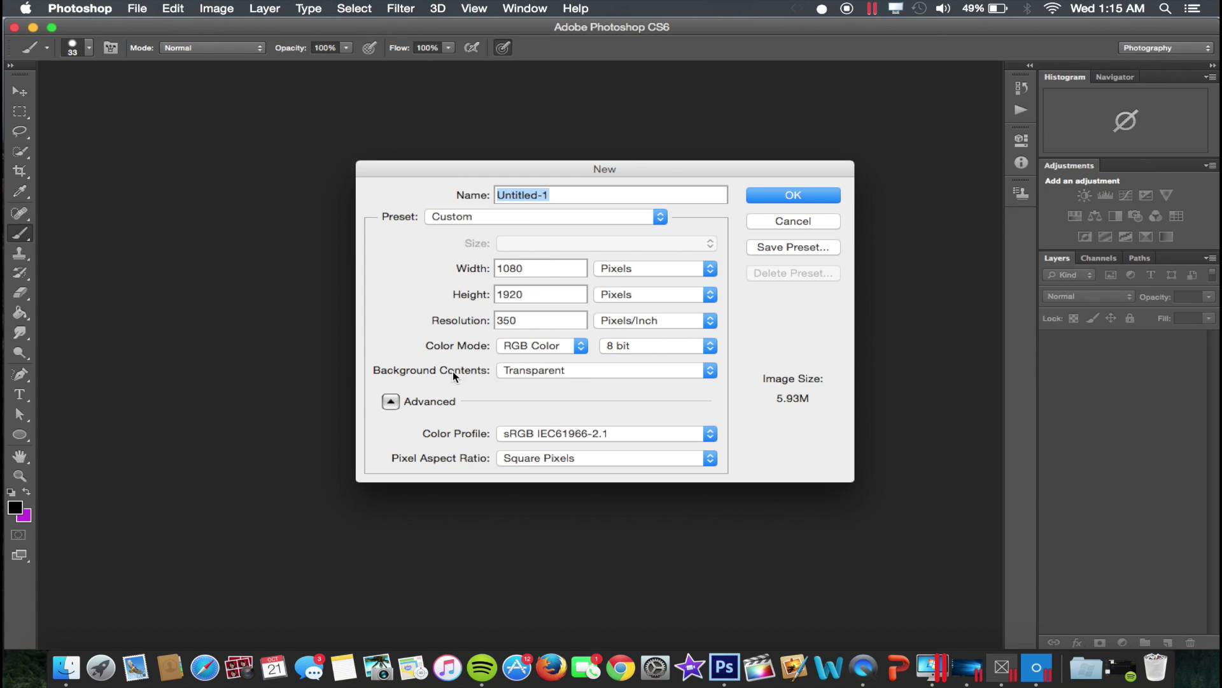
left_click(520, 371)
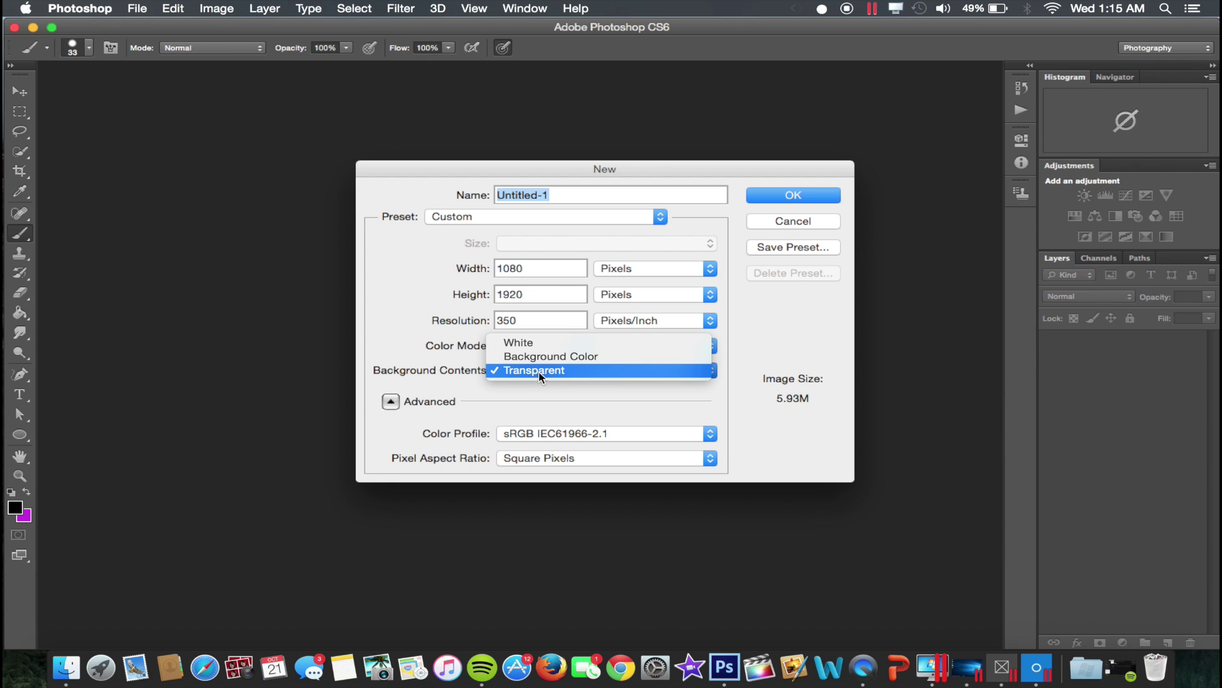
left_click(539, 372)
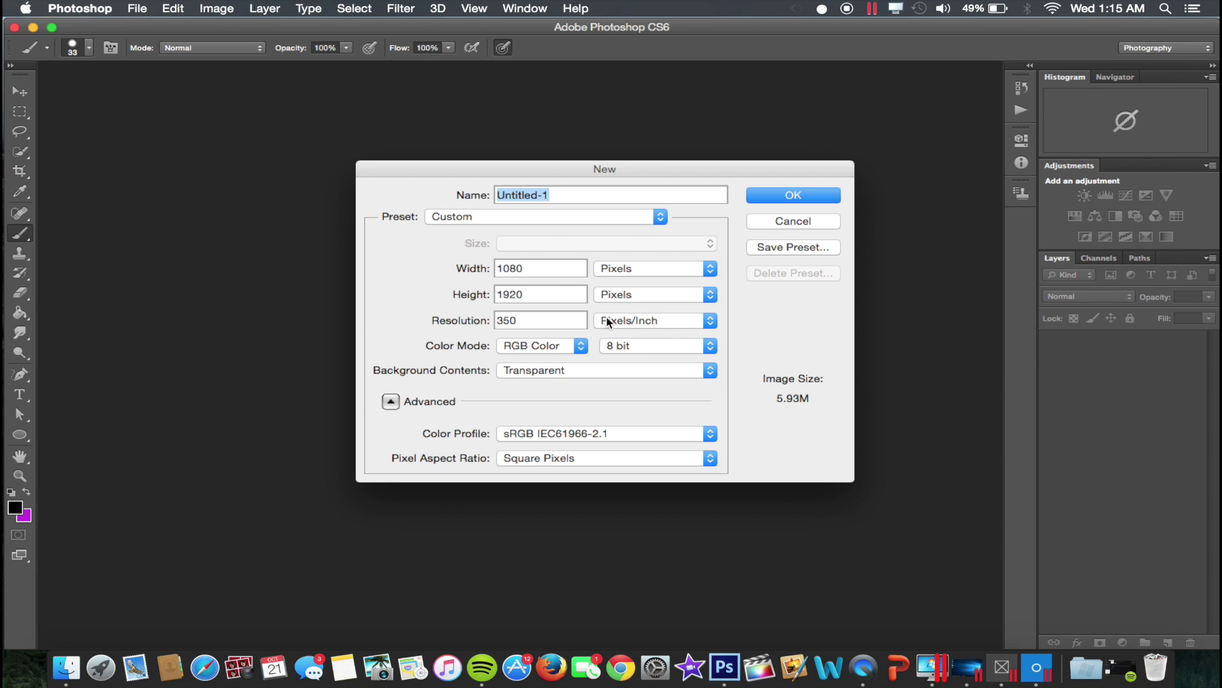
left_click(796, 200)
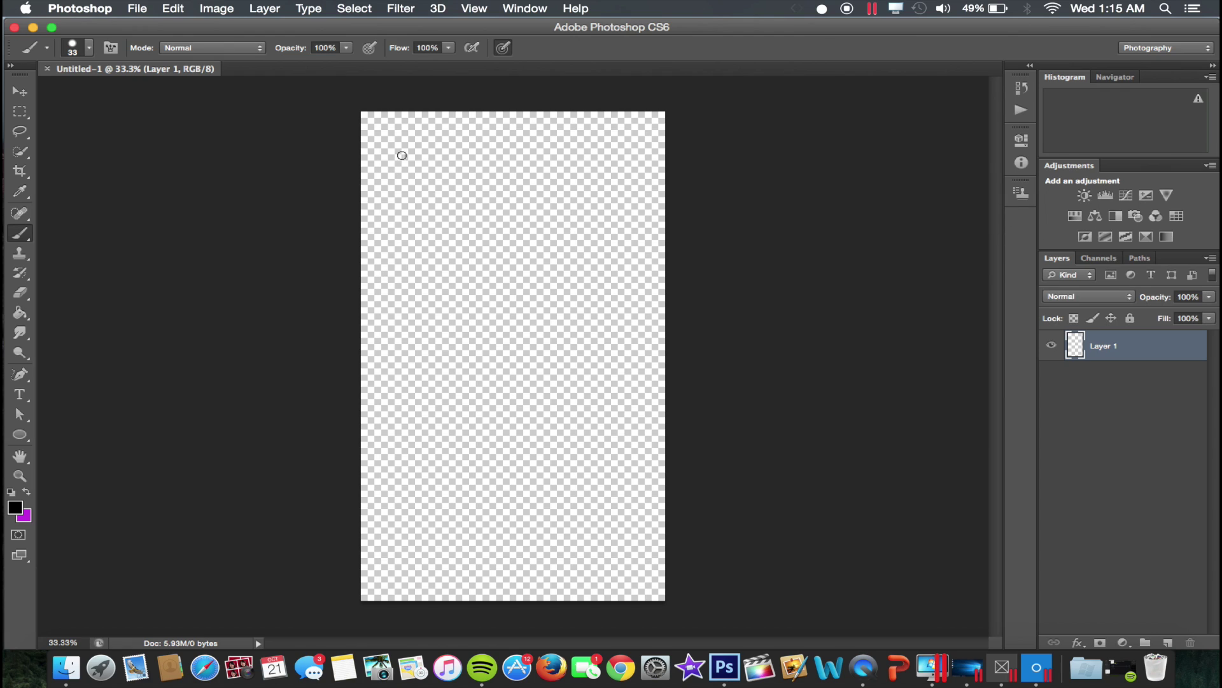
Add the text "Lol look at my filter" in black 25 pt type and position it near the canvas's upper edge.
left_click(28, 398)
left_click(423, 198)
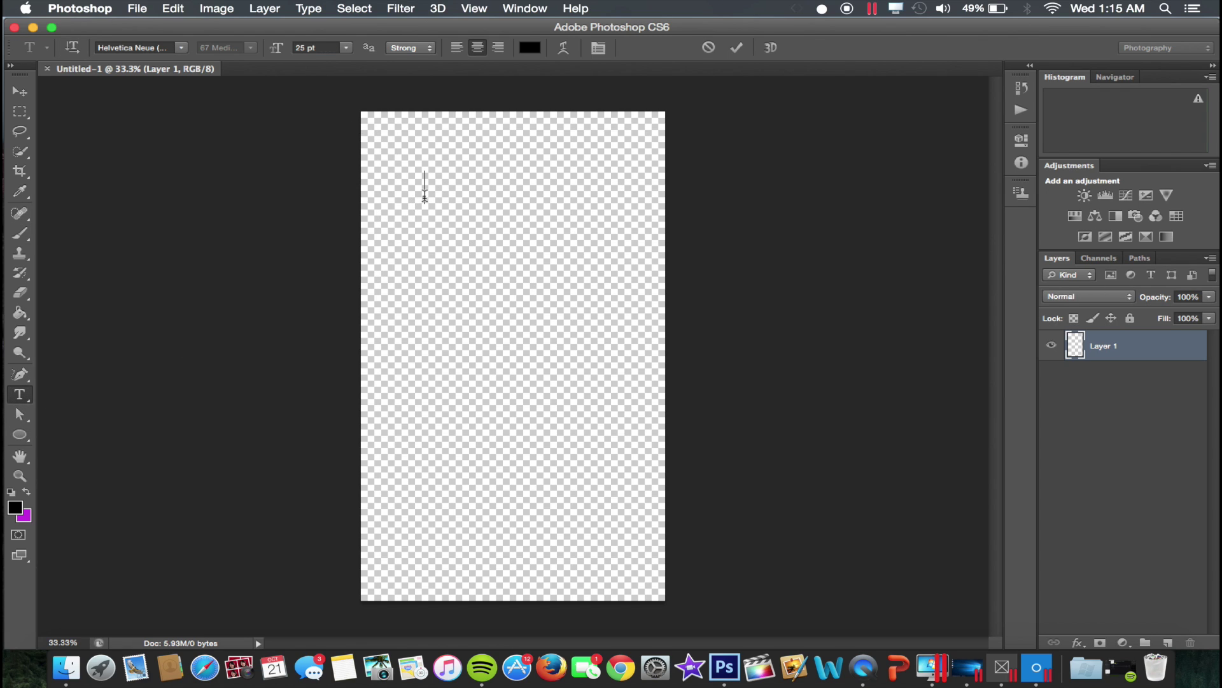
type("Lol ")
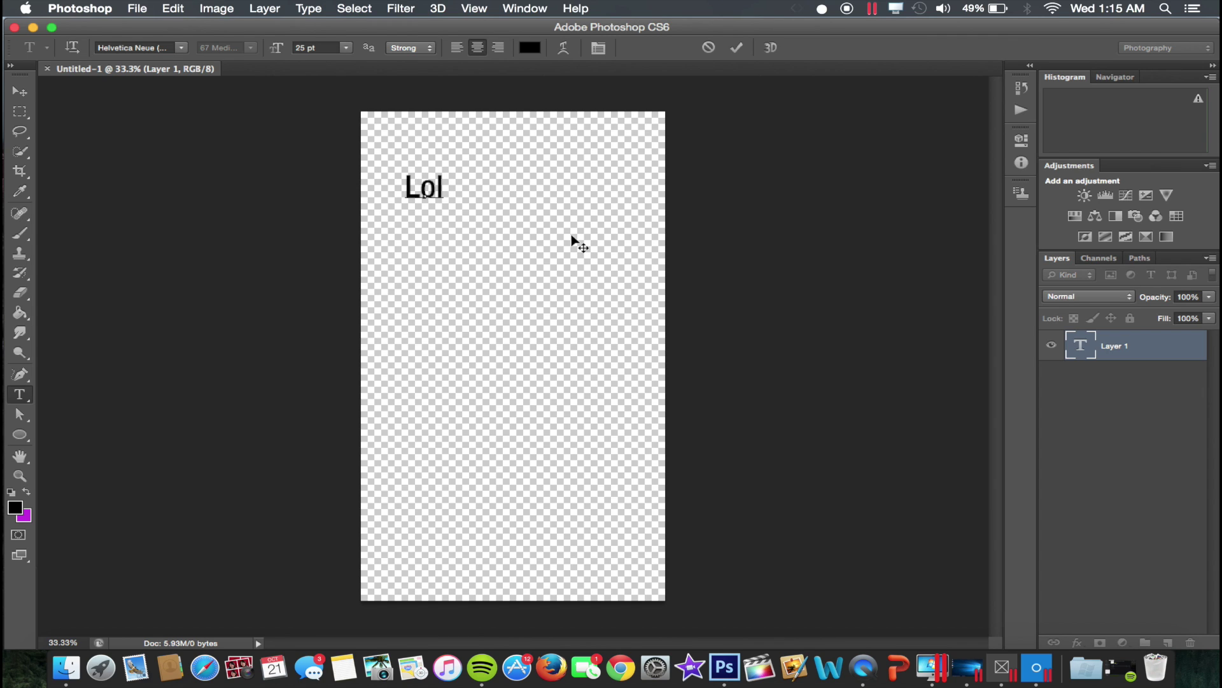
type("che")
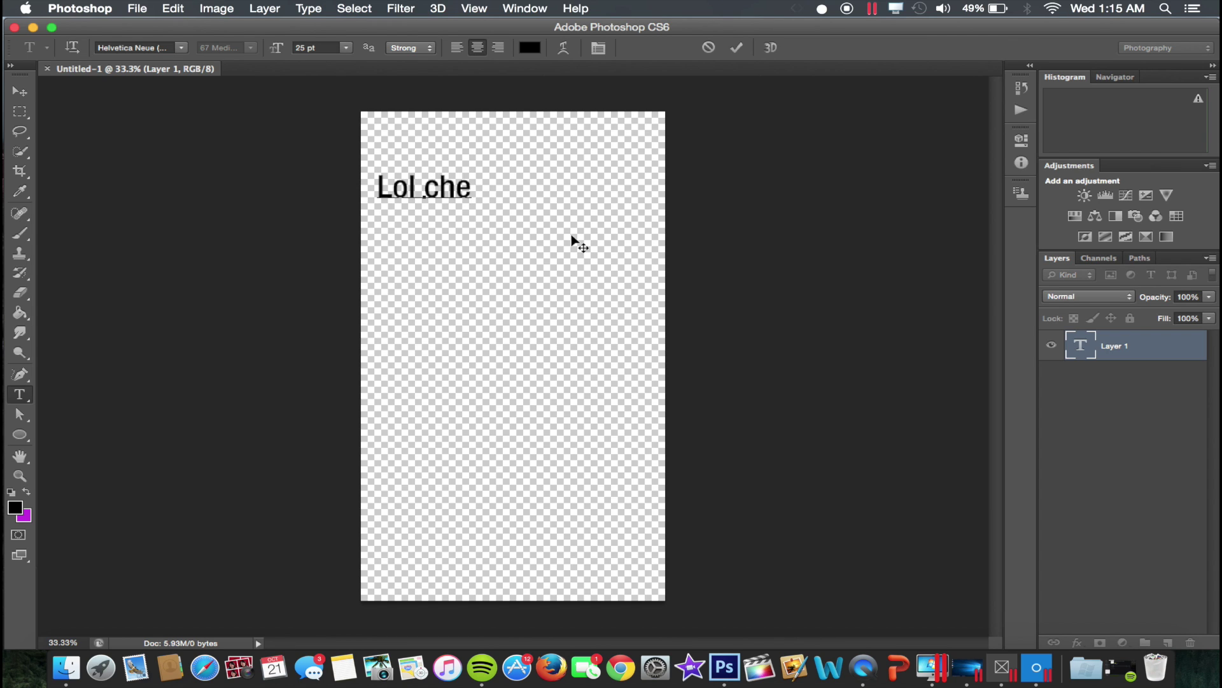
key("BackSpace")
key("BackSpace")
key("BackSpace")
type("look a")
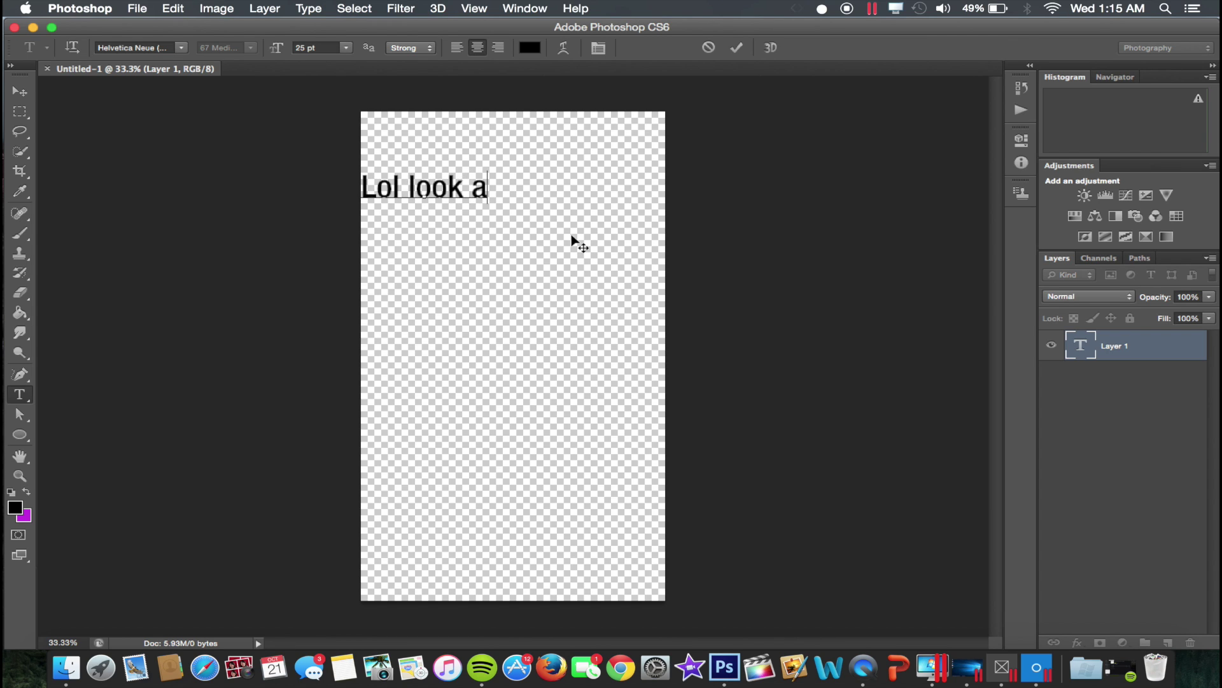
type("t at my filt ")
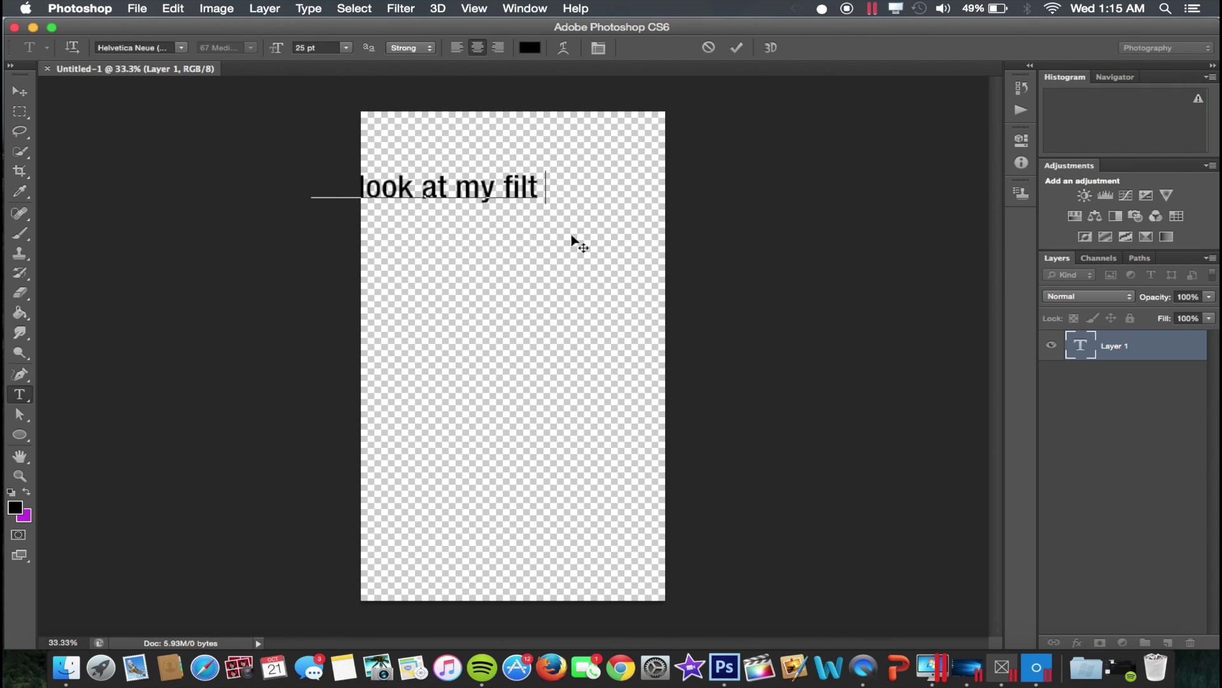
type("er")
left_click_drag(634, 237, 689, 226)
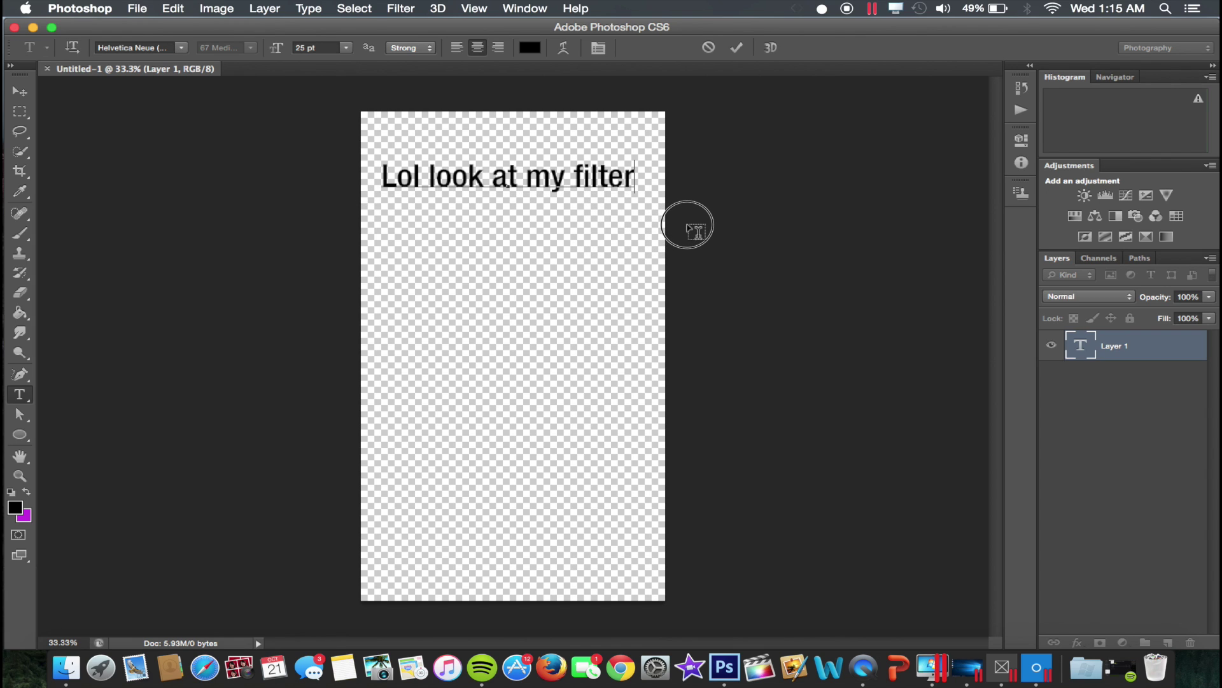
left_click(20, 414)
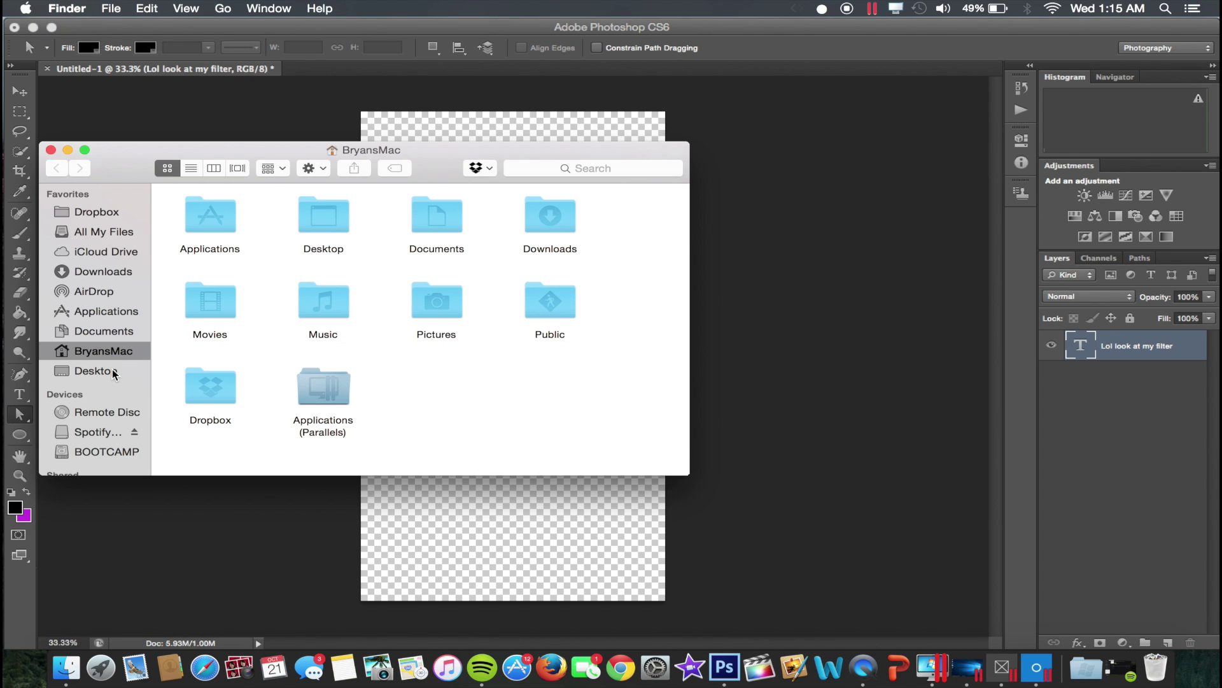
Place Snapchat-Ghost.png from the Desktop folder on the canvas, scaled down and centred near the lower edge.
left_click(117, 371)
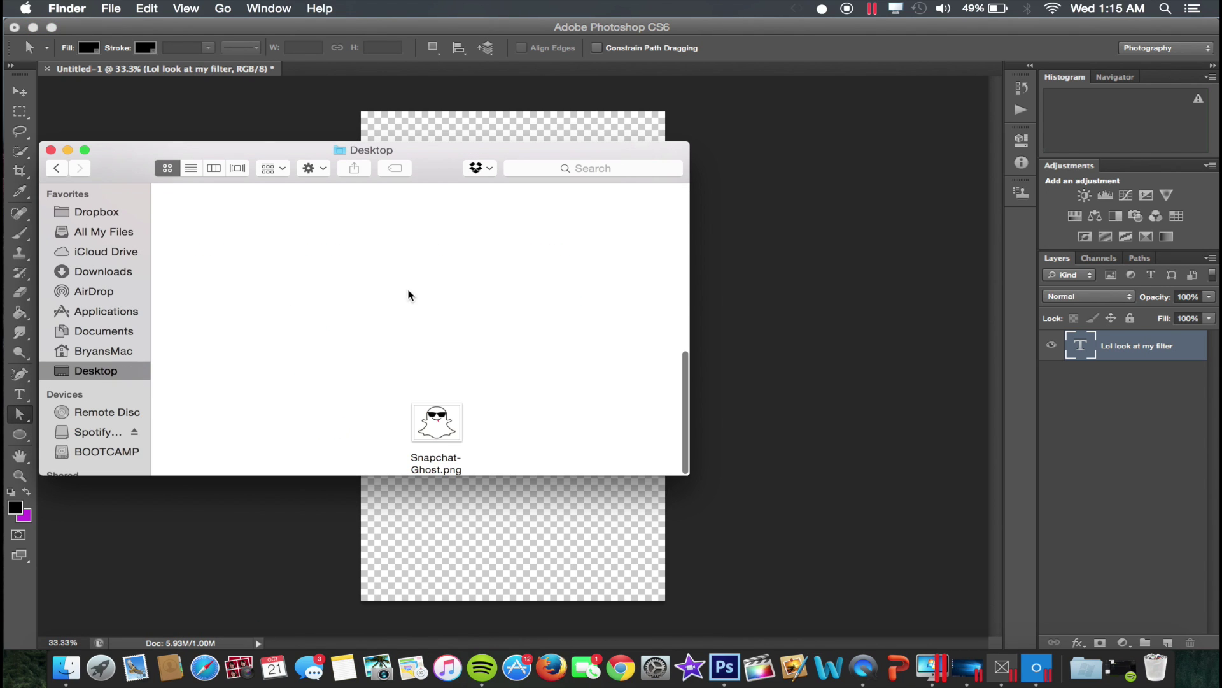
left_click_drag(437, 423, 521, 345)
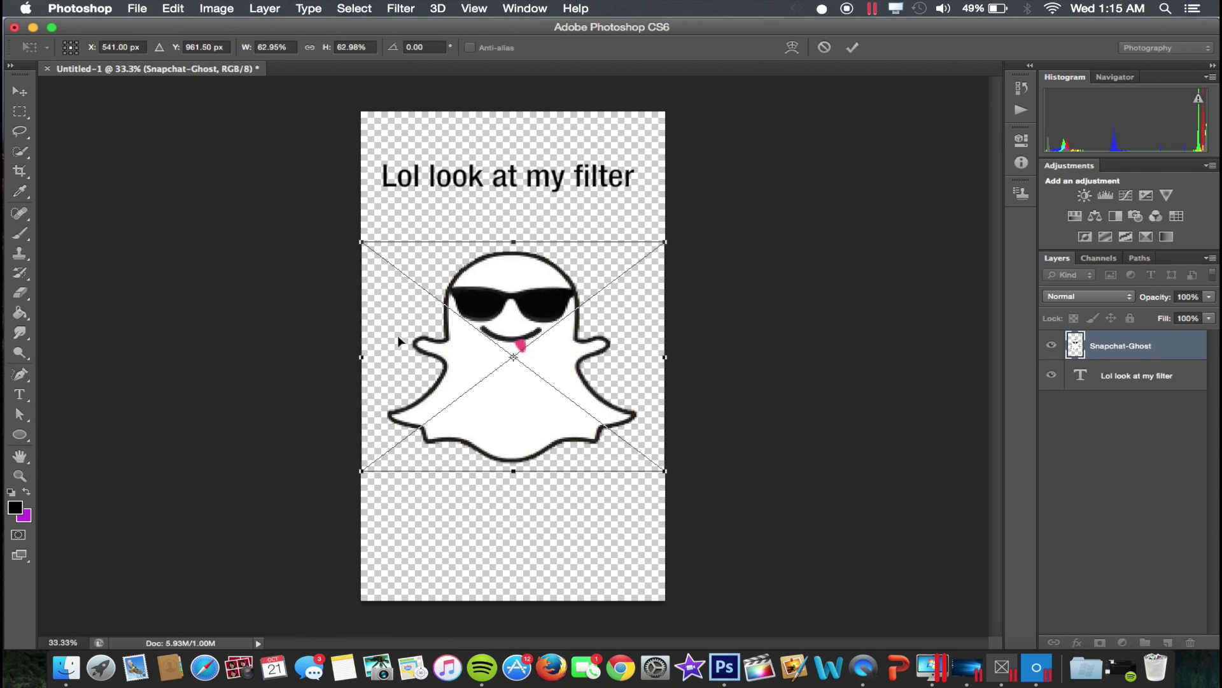
left_click(662, 244)
left_click_drag(663, 244, 498, 370)
left_click_drag(489, 421, 554, 505)
key("Return")
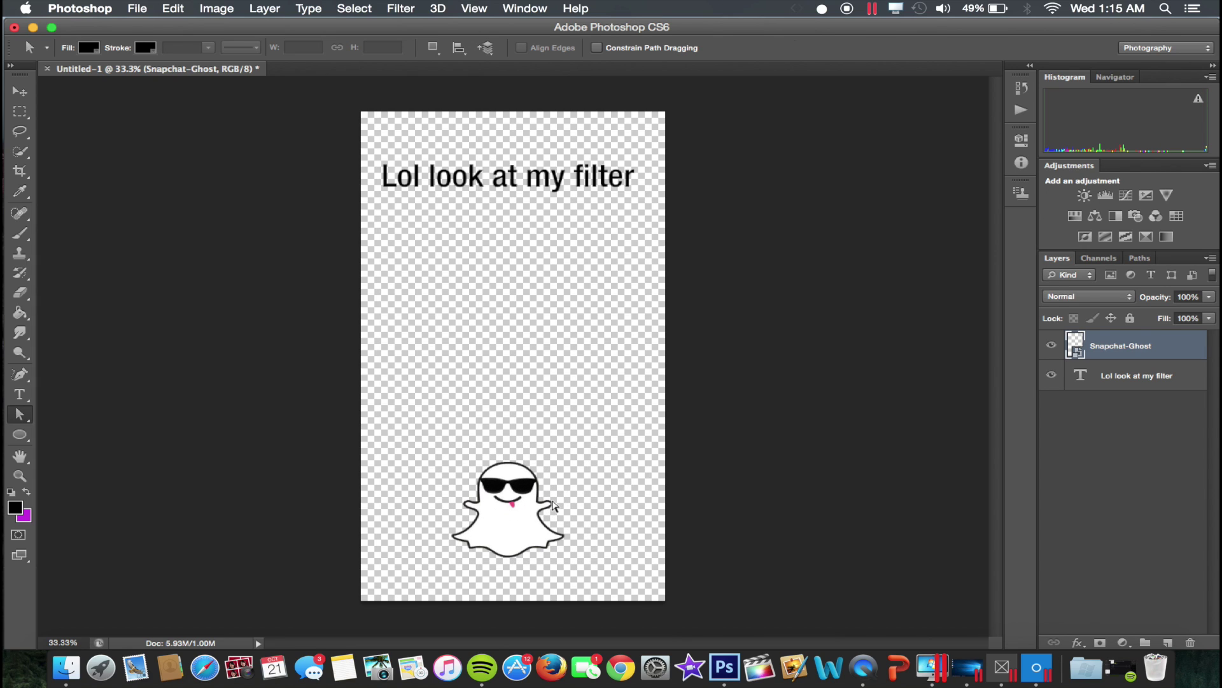
Save the filter to the Desktop as ijfwia.png in PNG format with Smallest / Slow compression and no interlacing.
left_click(131, 7)
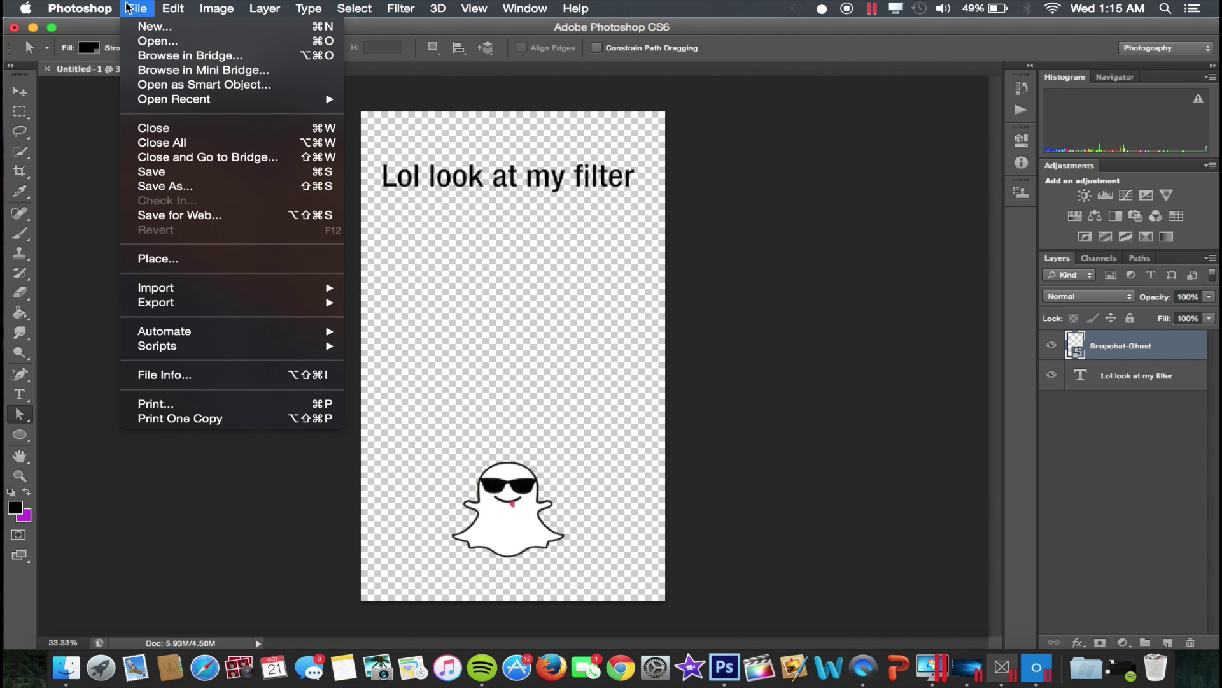
left_click(166, 186)
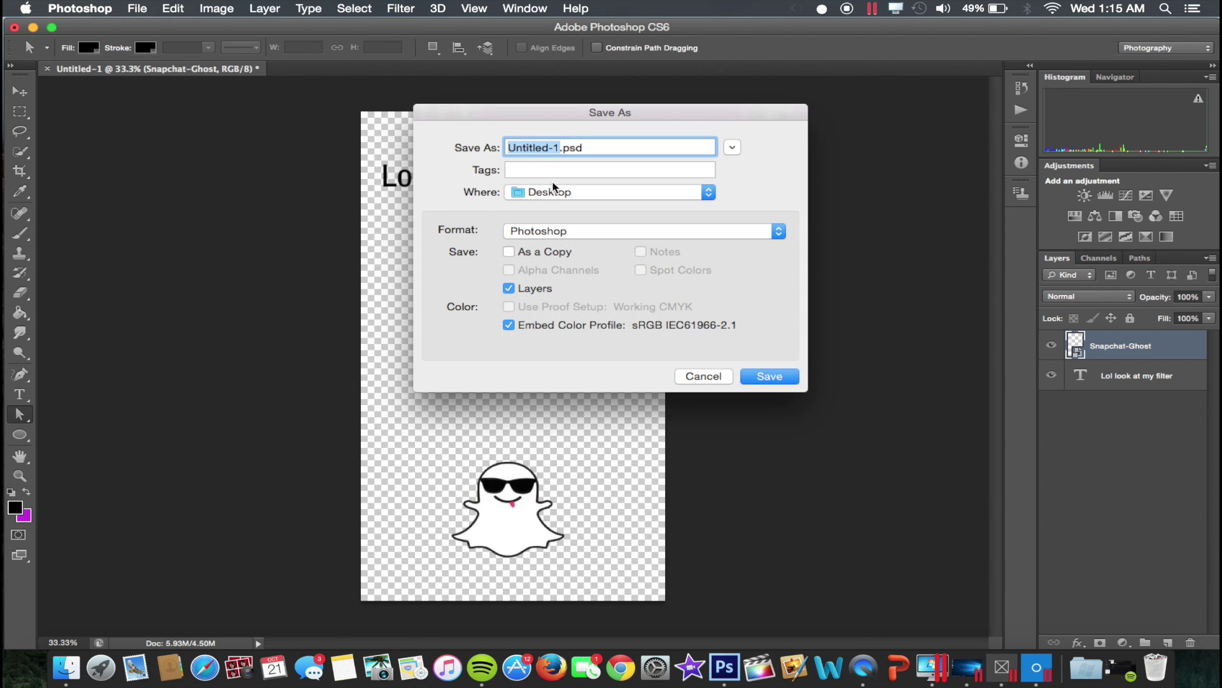
type("ijfwia")
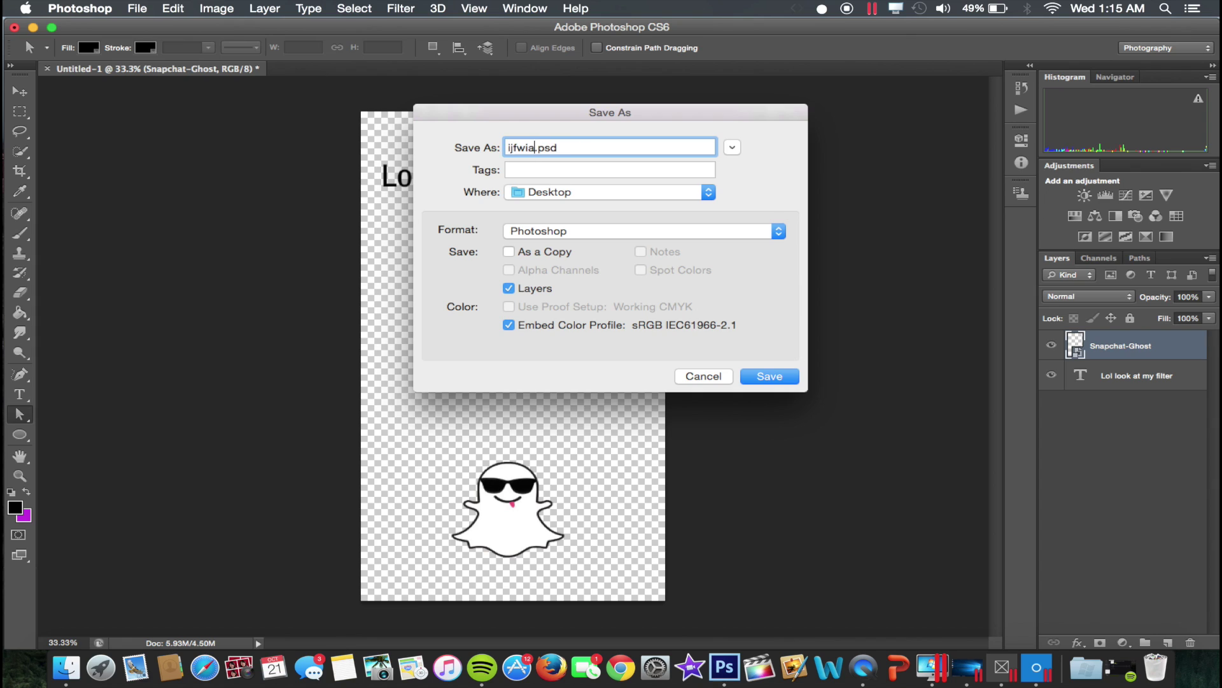
left_click(566, 232)
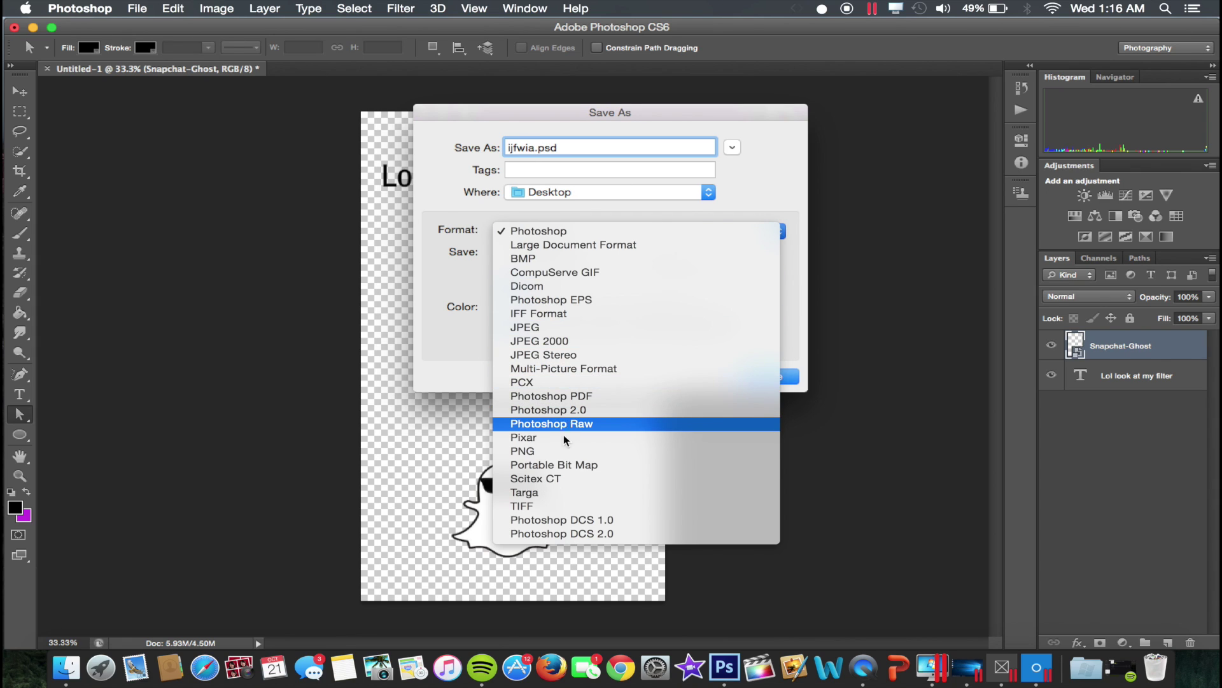
left_click(566, 452)
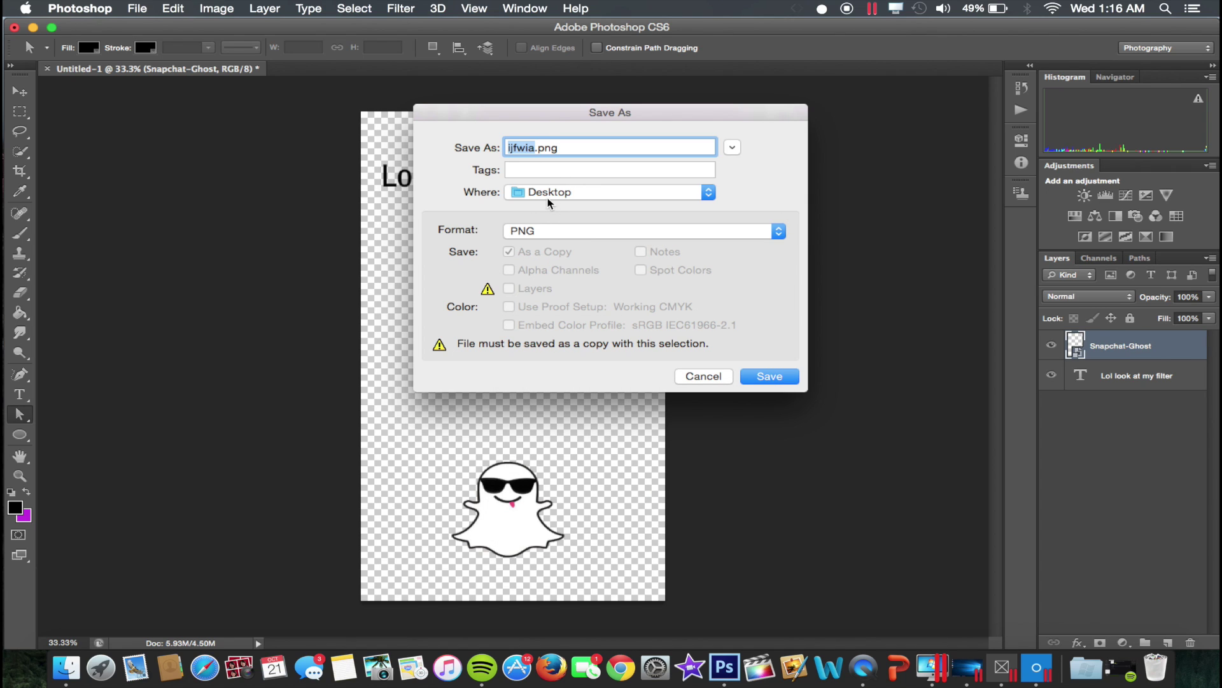
left_click(759, 375)
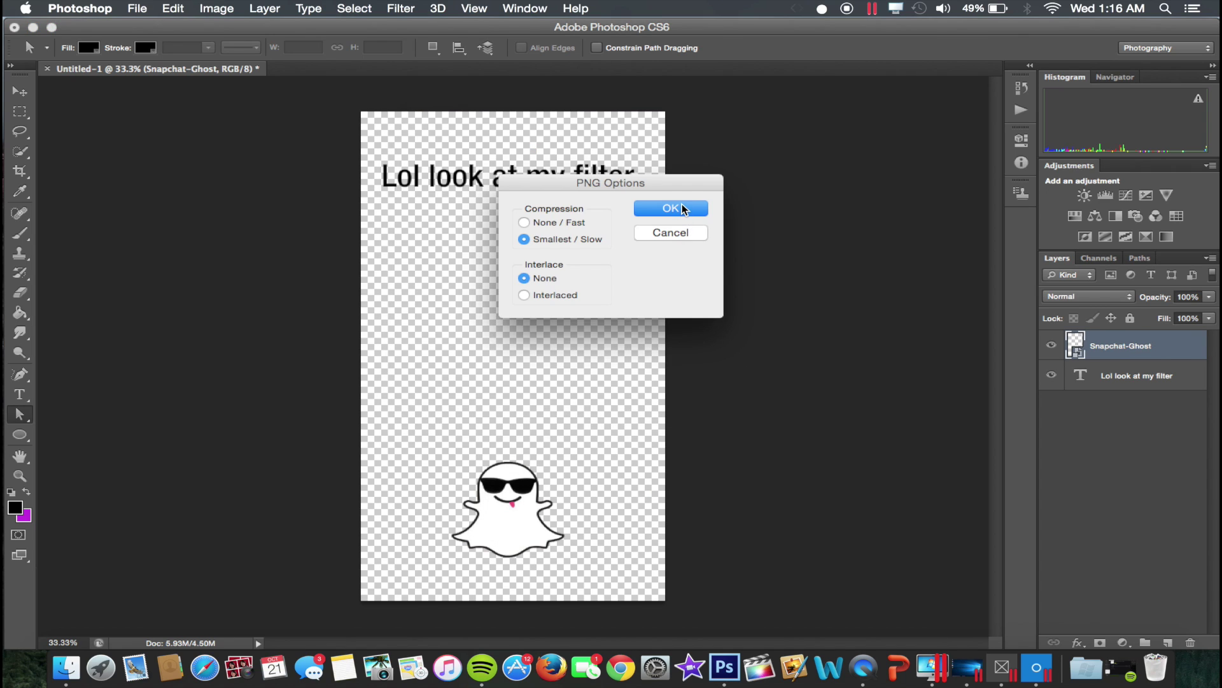
left_click(683, 208)
Save a second PNG copy of the filter to the Desktop as 98w38.png with the default PNG options.
left_click(136, 8)
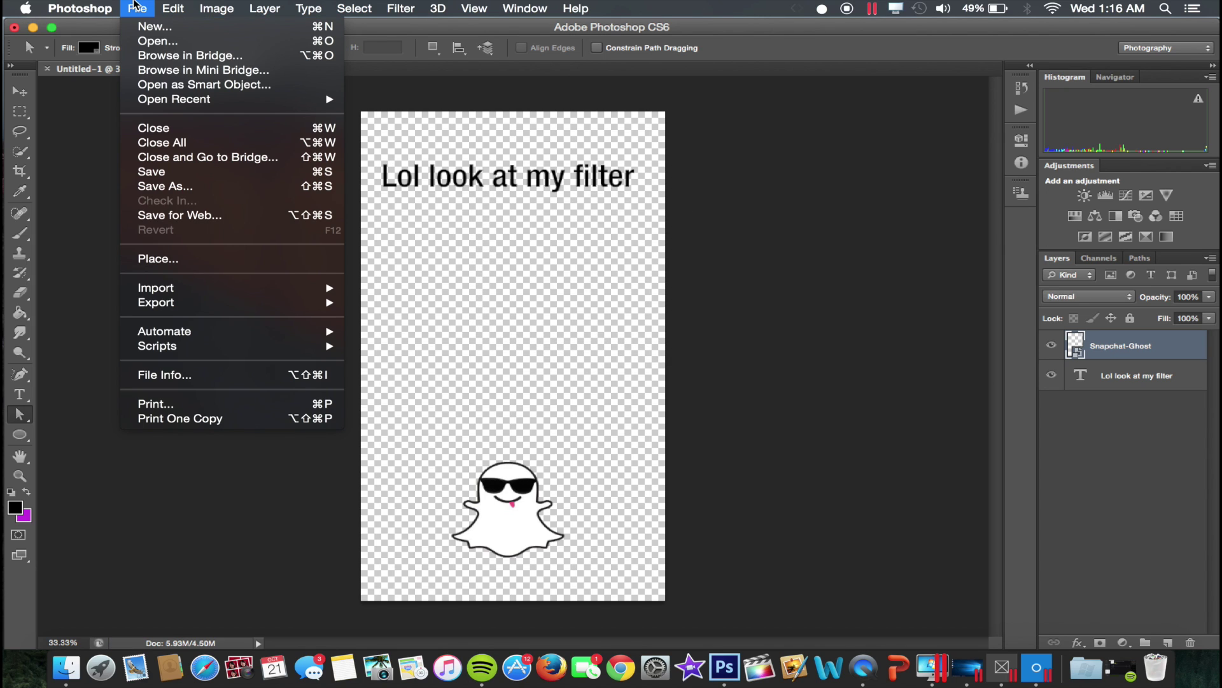
left_click(163, 186)
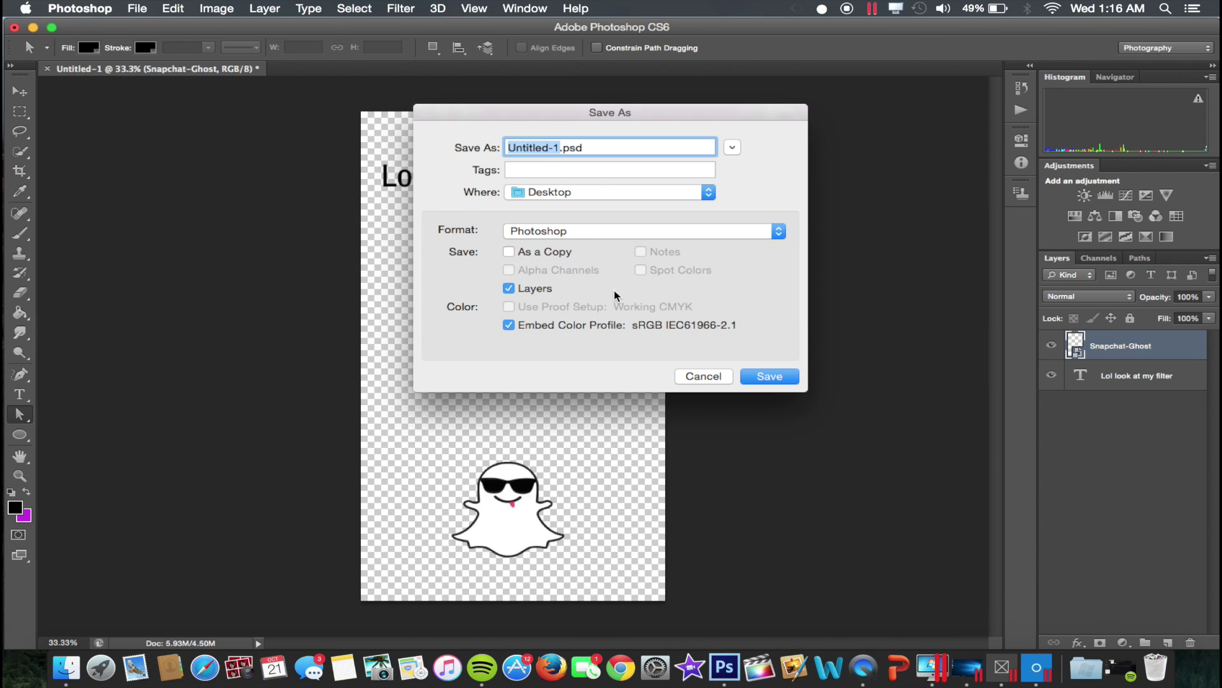
type("98w38")
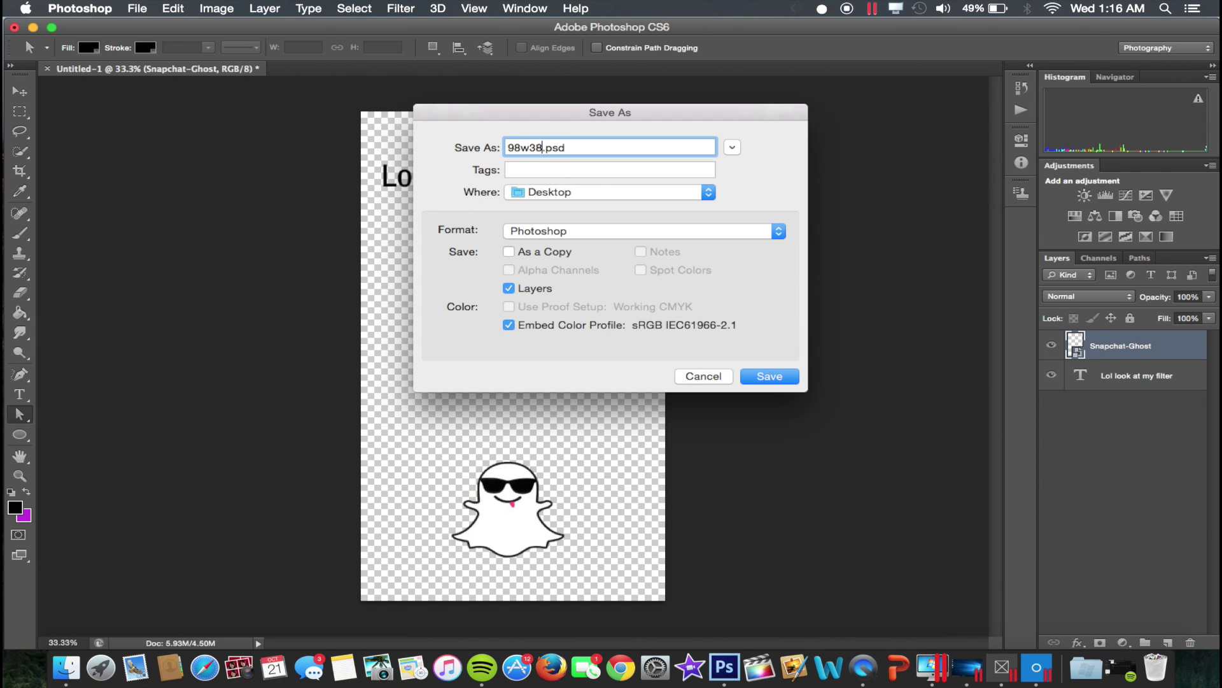
left_click(564, 231)
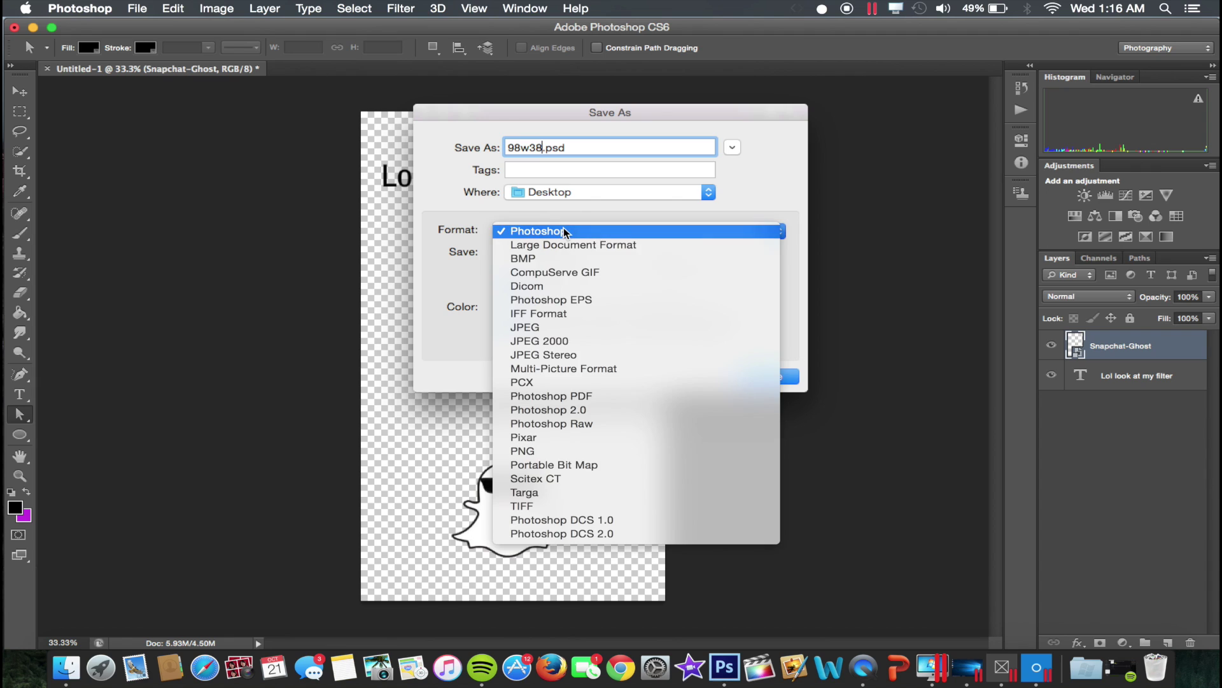
left_click(521, 439)
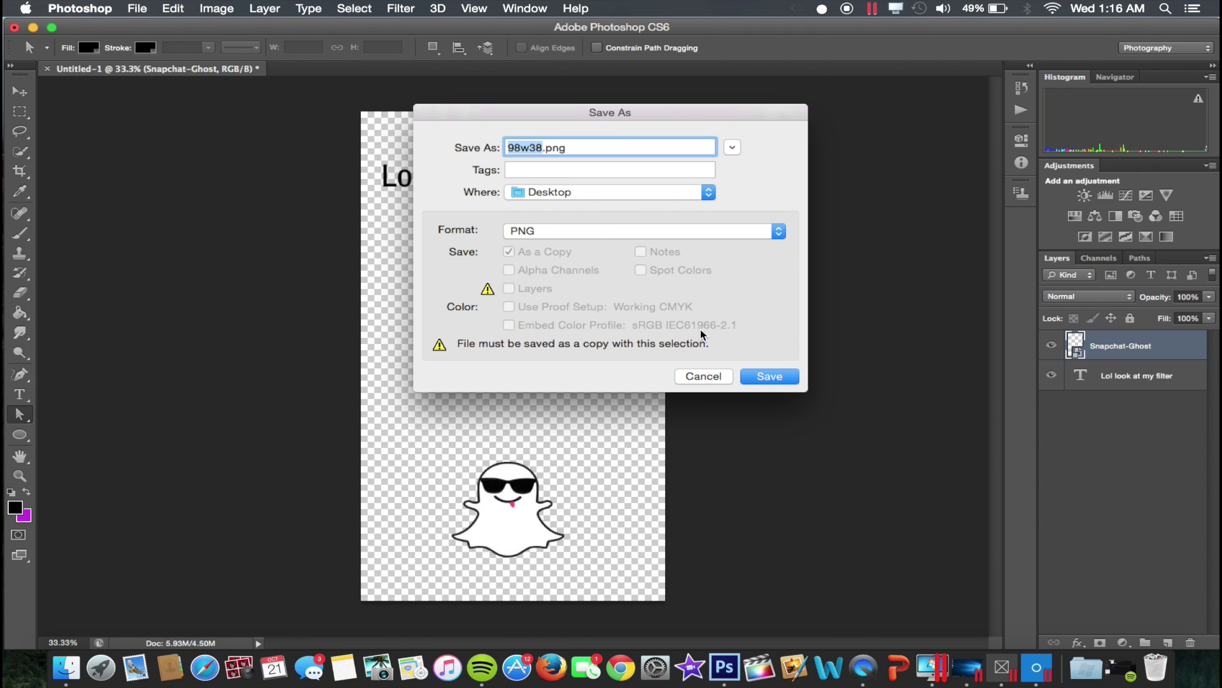
left_click(759, 377)
key("Return")
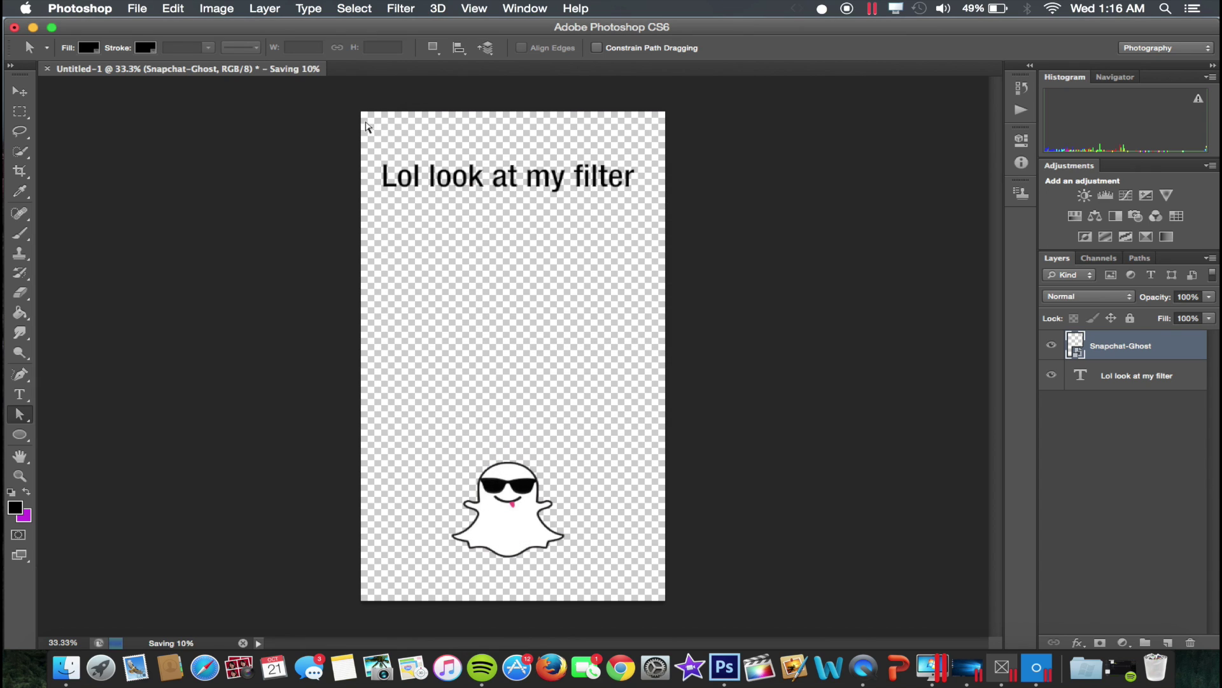
Close the Photoshop document without saving its changes, and close the Finder window of the Desktop folder.
left_click(14, 26)
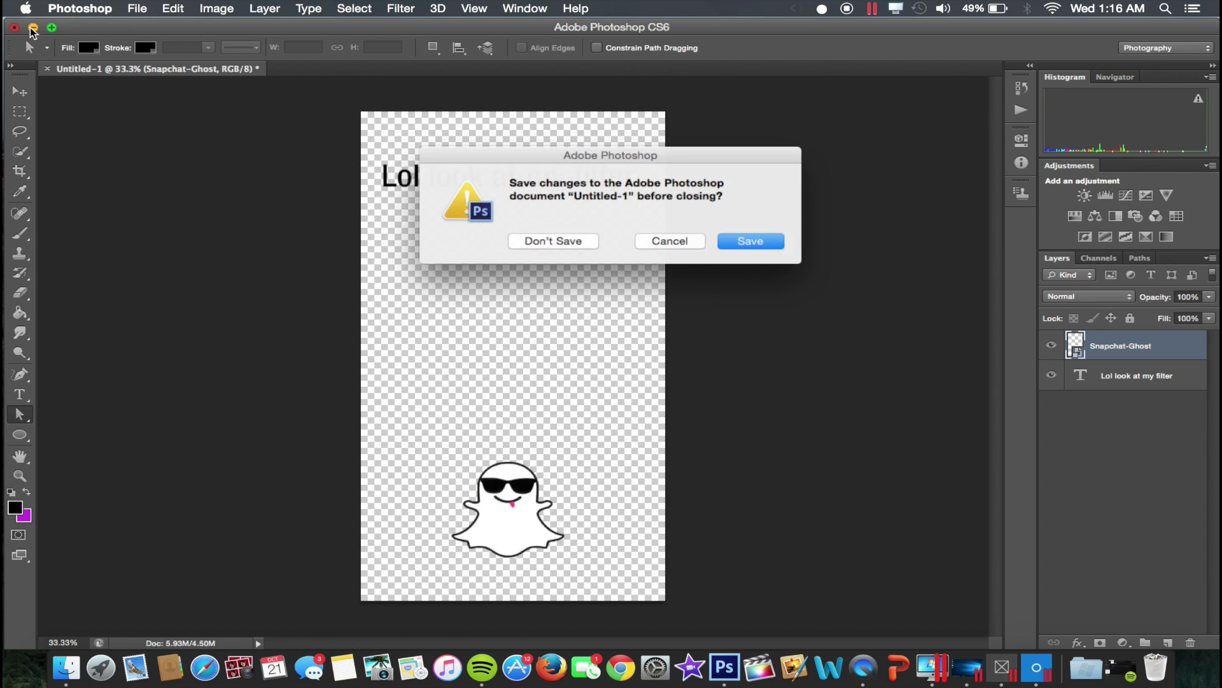
left_click(569, 240)
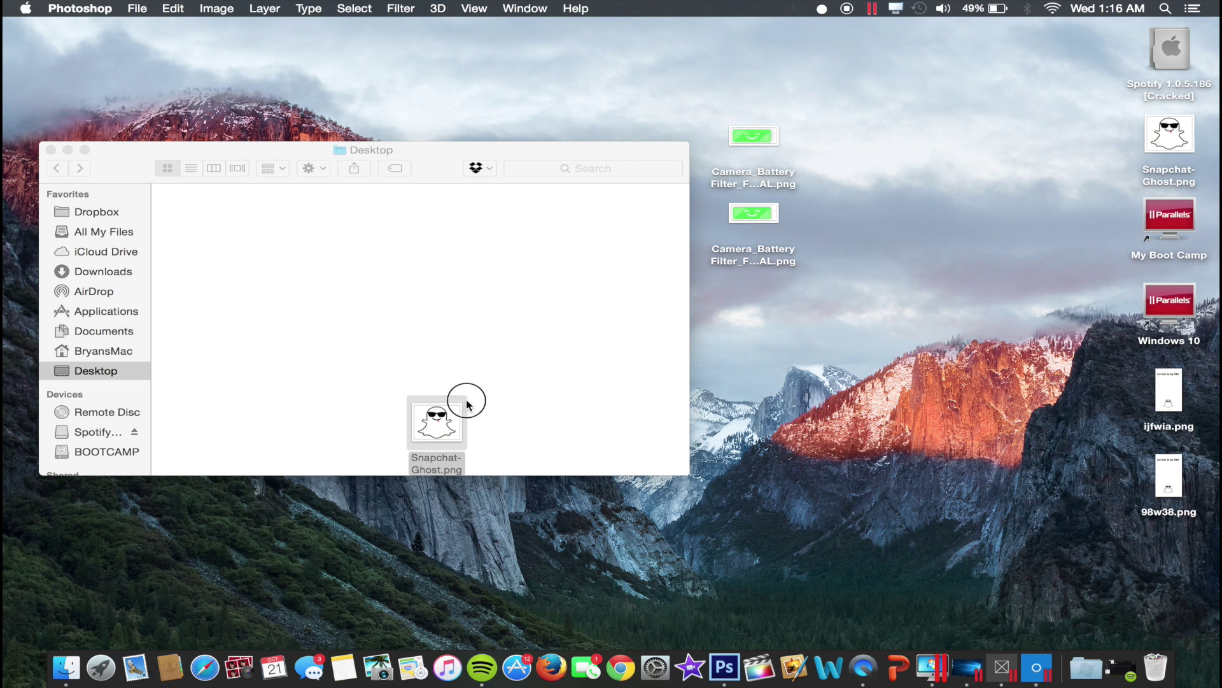
left_click(464, 404)
left_click(51, 149)
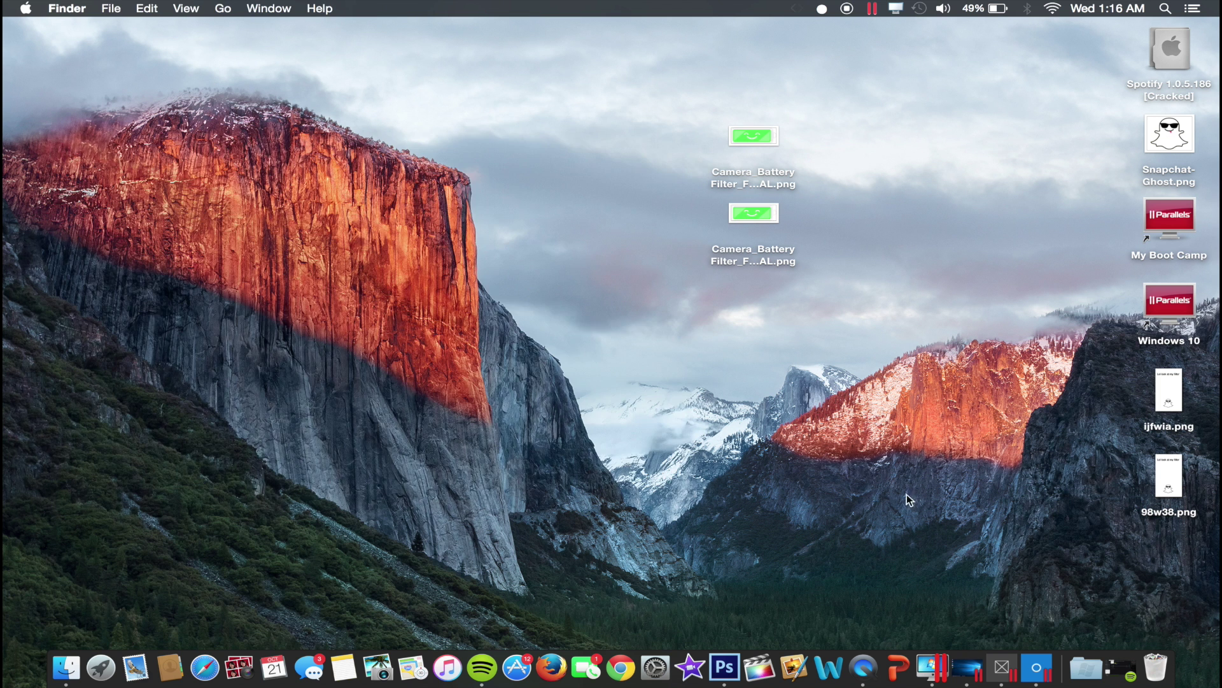
Move ijfwia.png and 98w38.png together to the free desktop area beside the two original battery filter images.
left_click(1150, 389)
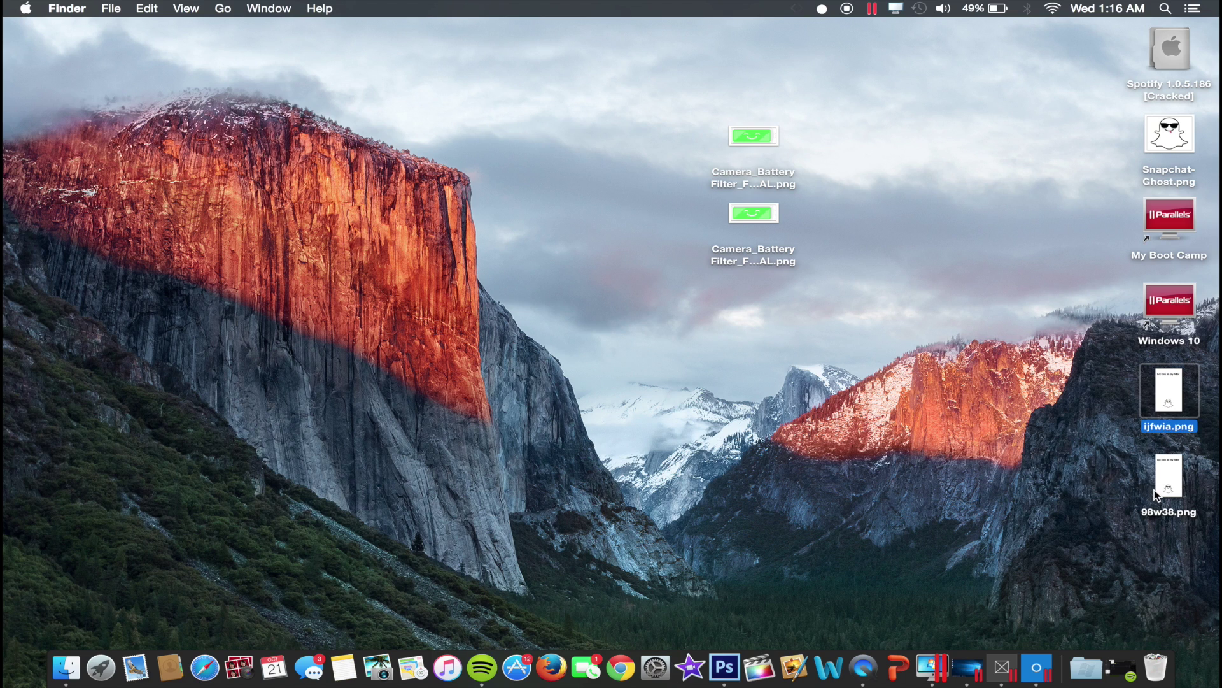
left_click_drag(1110, 406, 1182, 515)
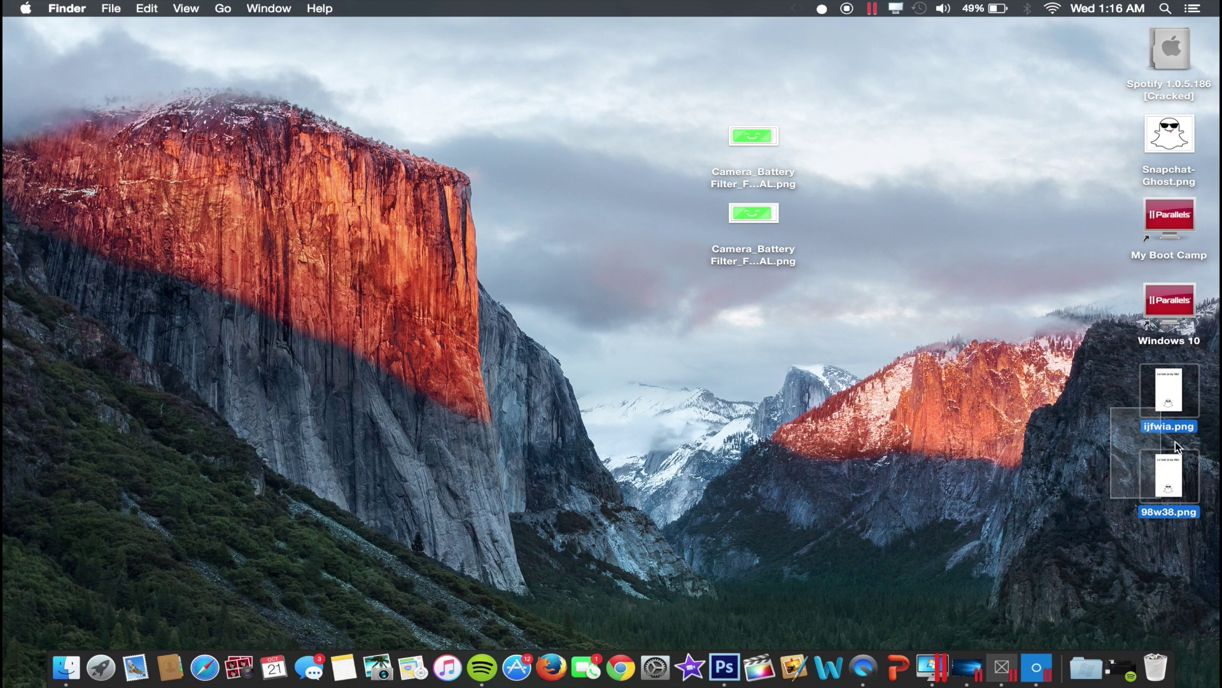
left_click_drag(1177, 396, 582, 484)
left_click(678, 383)
left_click_drag(625, 377, 544, 242)
left_click(605, 284)
Copy the part "Camera_BatteryFilter_Full@2x" from the file name of the original 2x battery filter image, leaving out ORIGINAL.
left_click(752, 178)
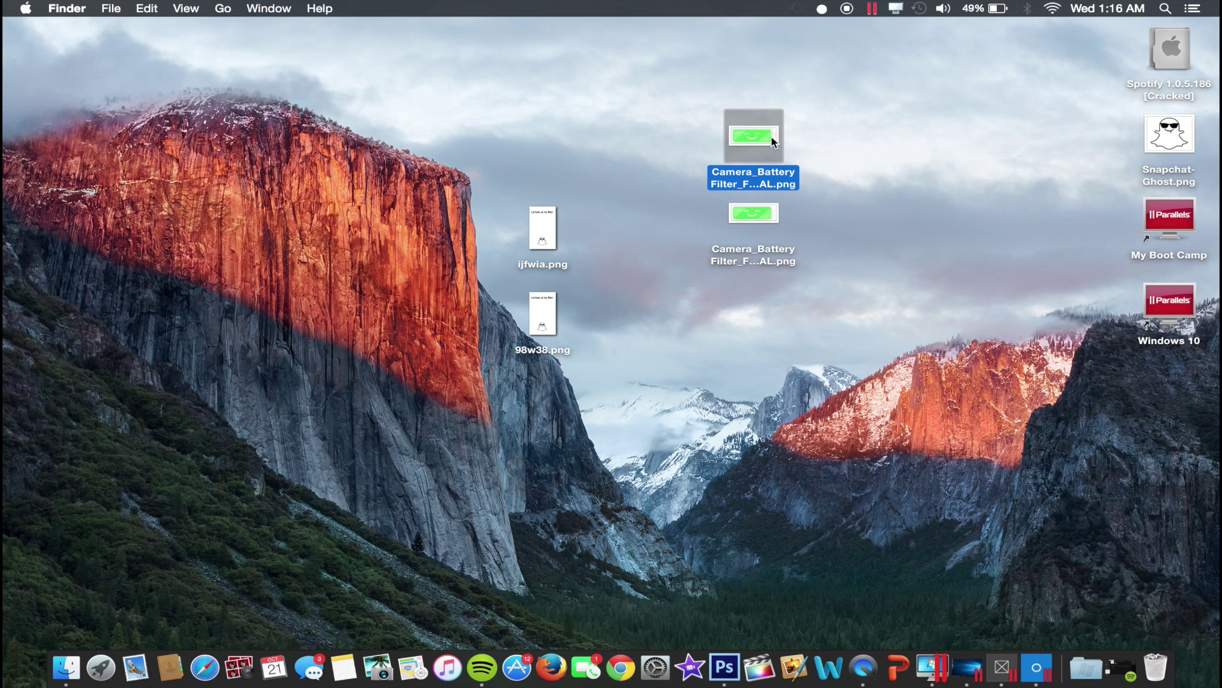
left_click(830, 164)
left_click_drag(810, 123, 821, 174)
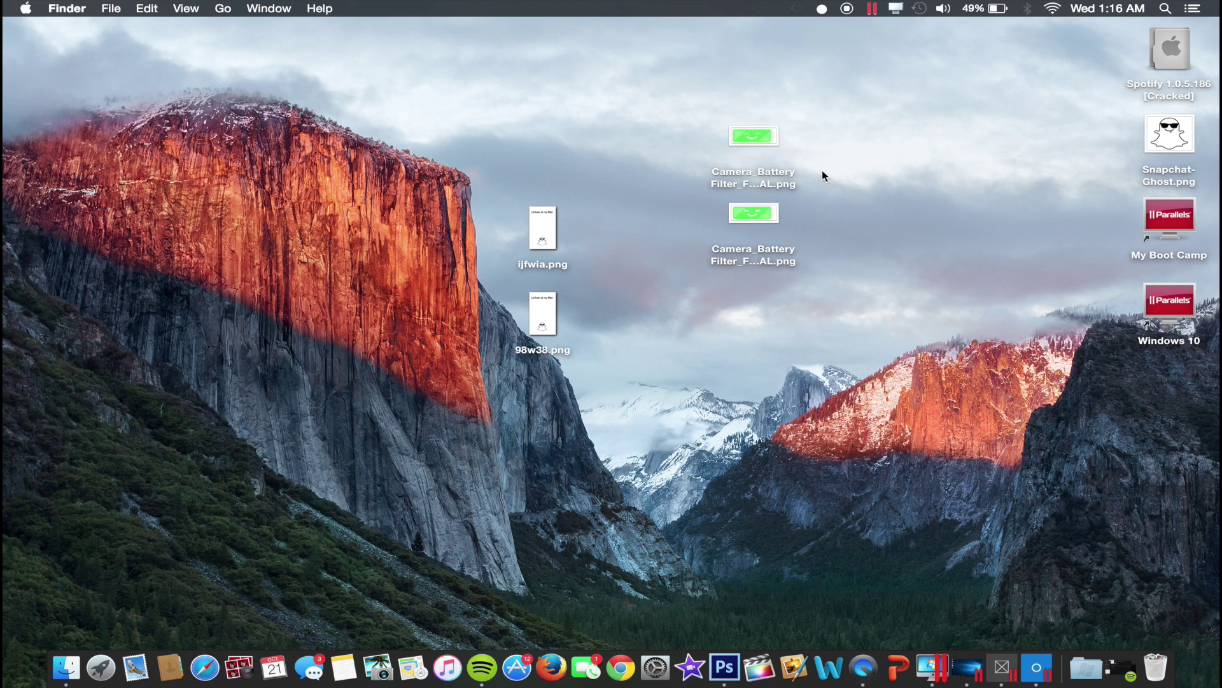
left_click(745, 180)
left_click(720, 185)
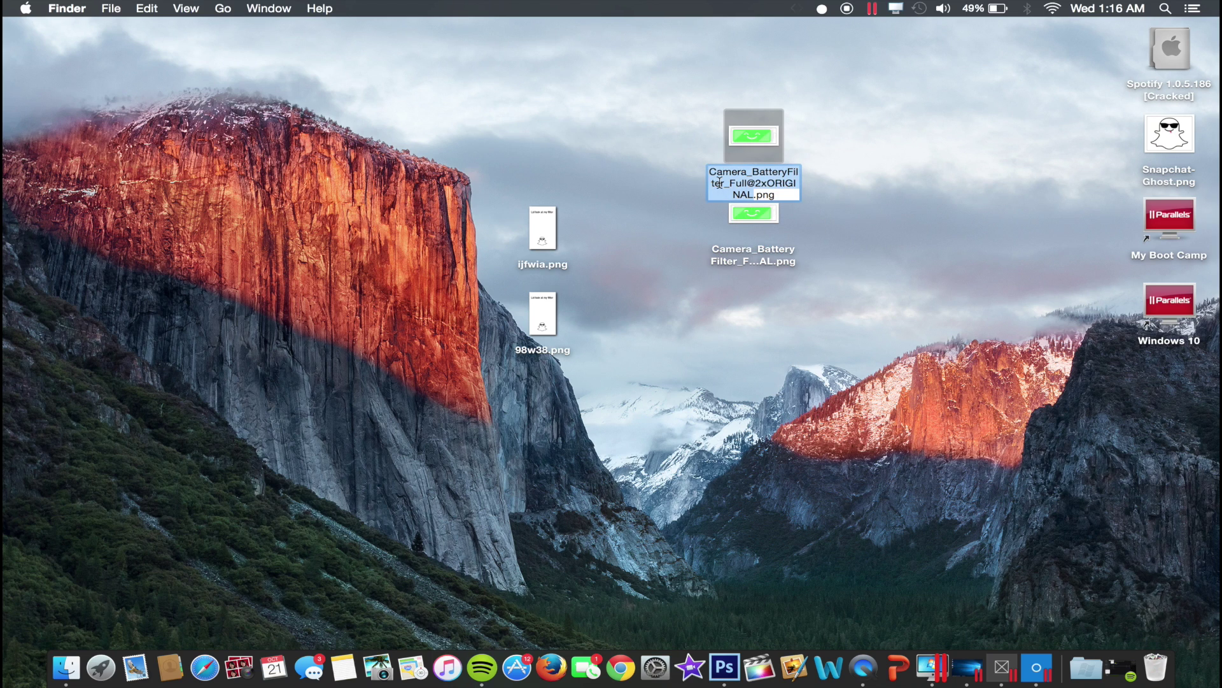
left_click(768, 186)
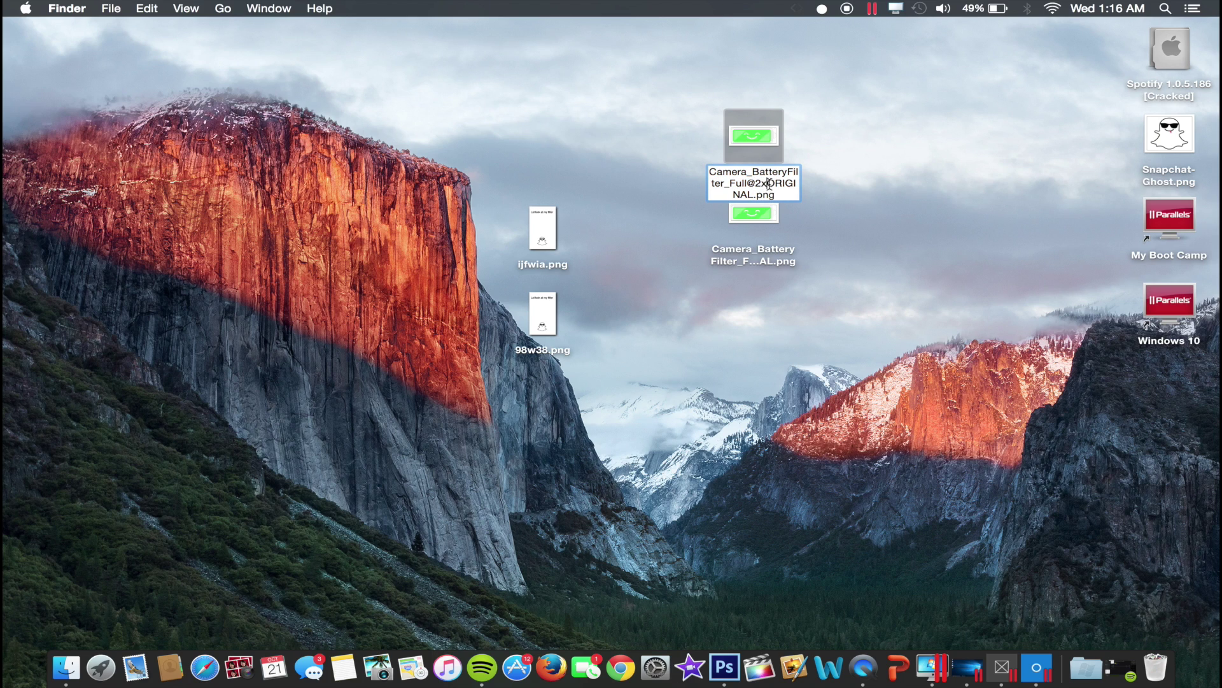
left_click_drag(766, 184, 706, 171)
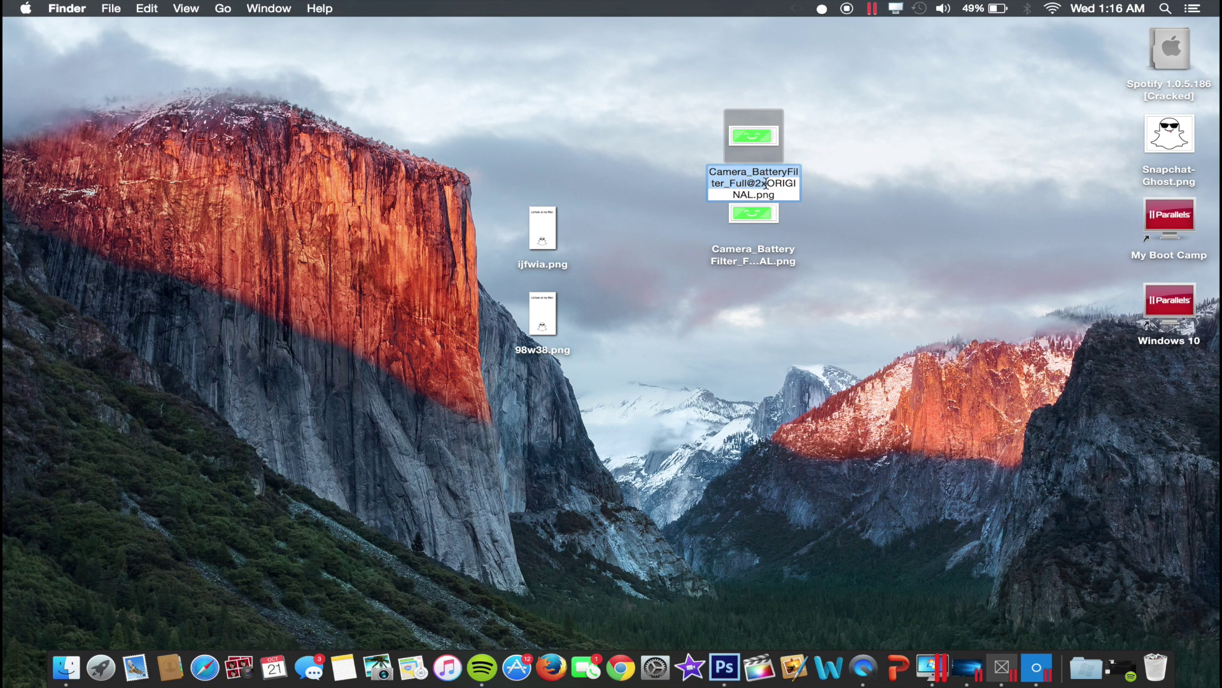
right_click(735, 176)
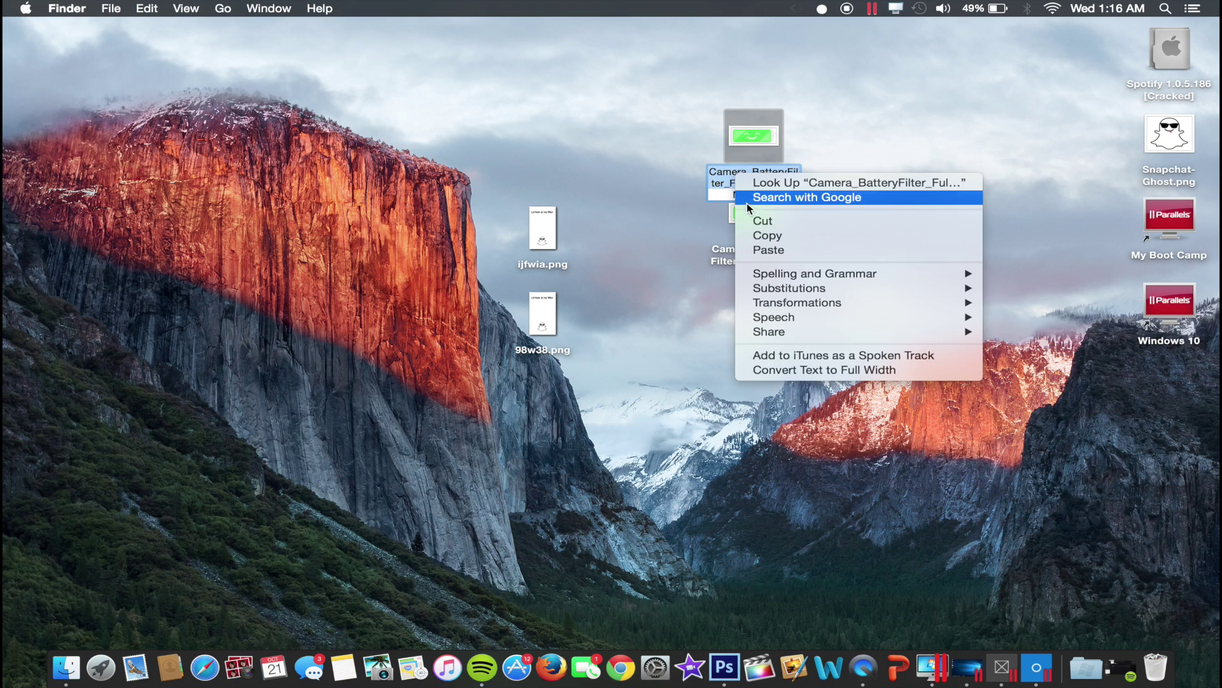
left_click(767, 234)
left_click(542, 261)
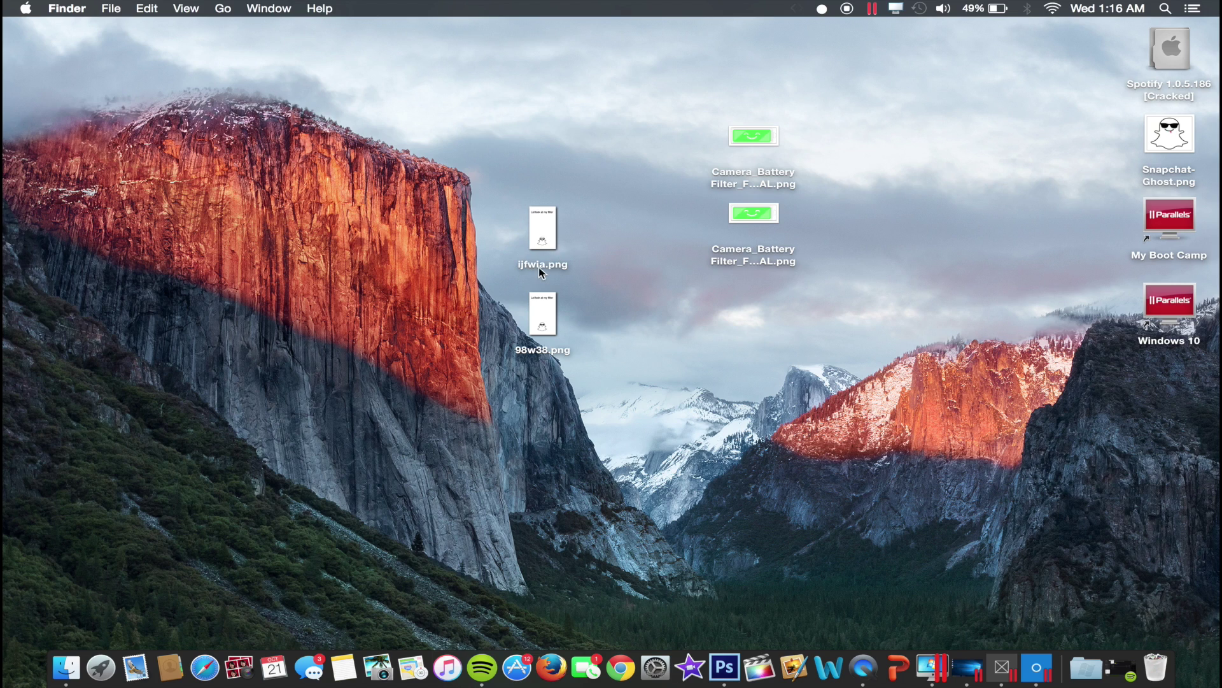
left_click(538, 267)
left_click(556, 265)
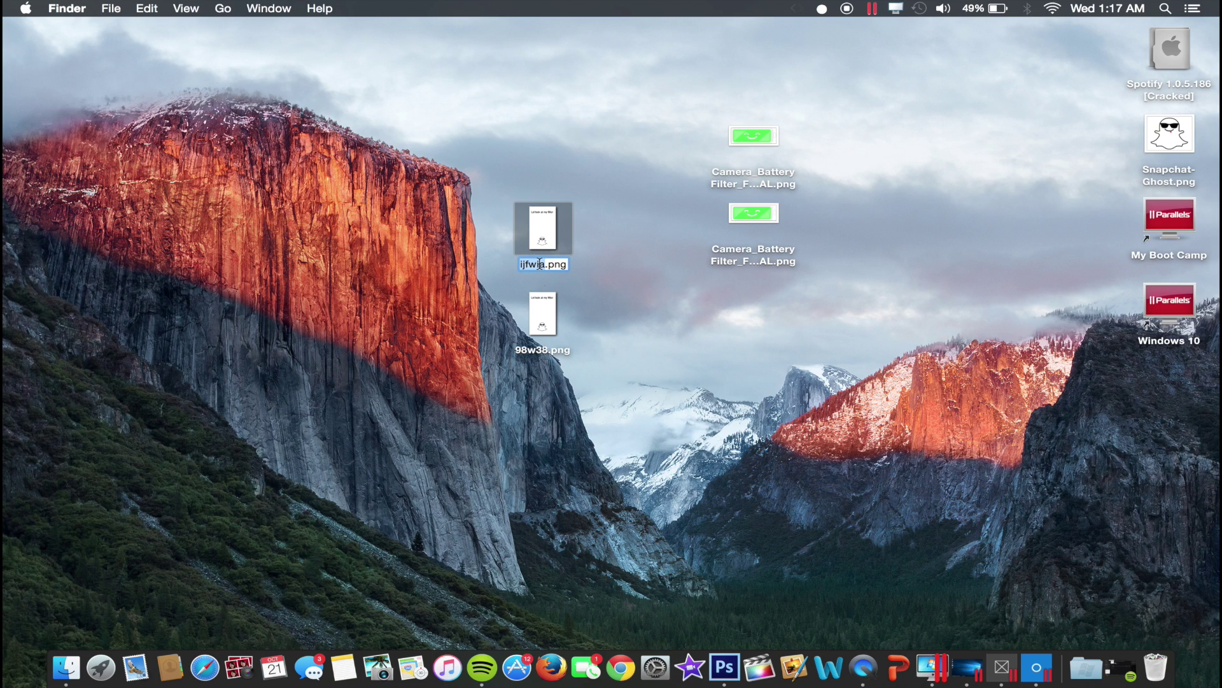
right_click(540, 263)
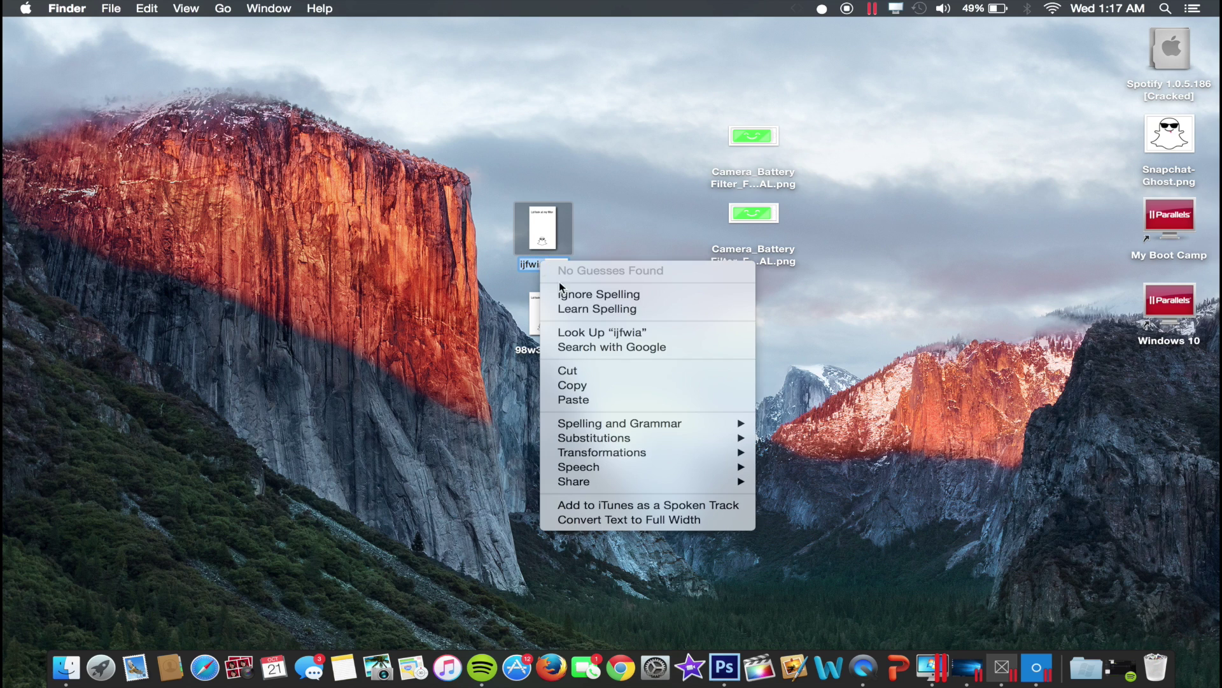
left_click(595, 399)
key("Return")
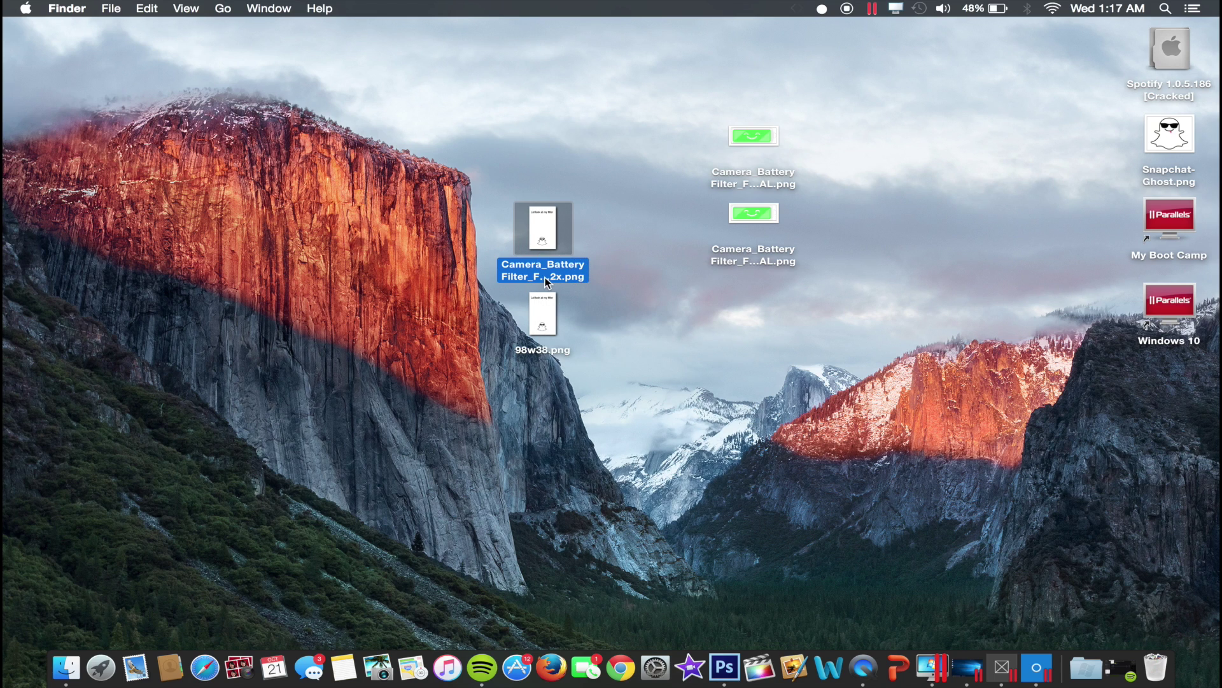
left_click(546, 280)
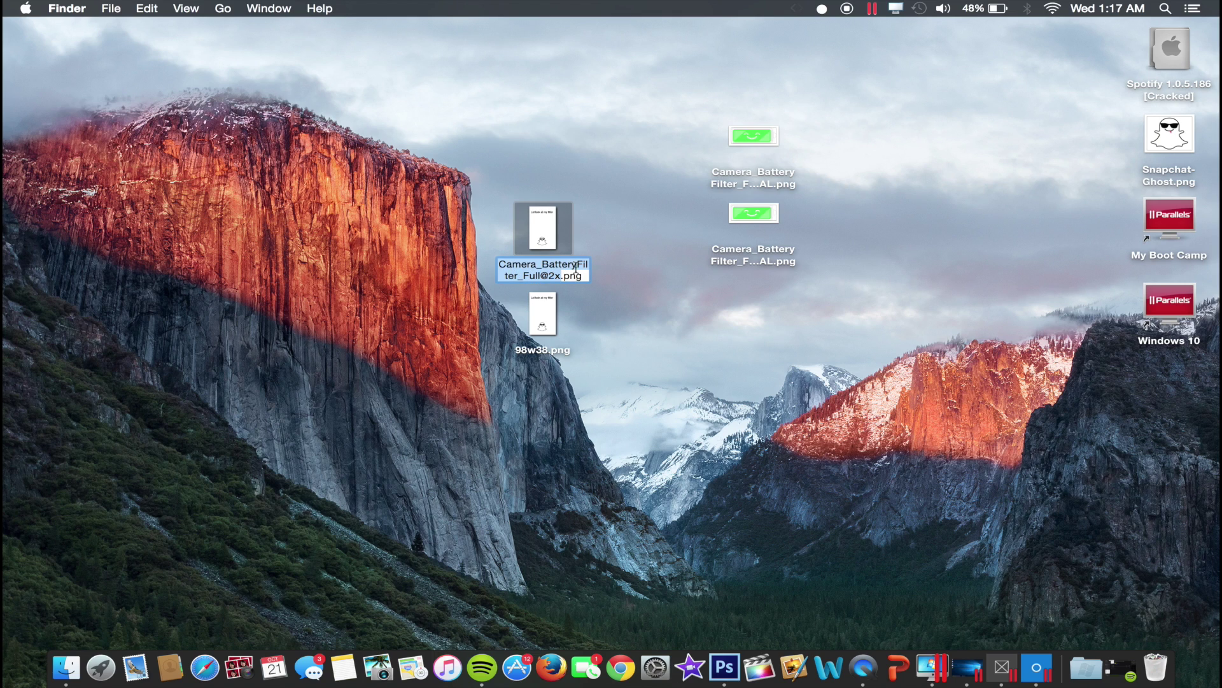
left_click(592, 316)
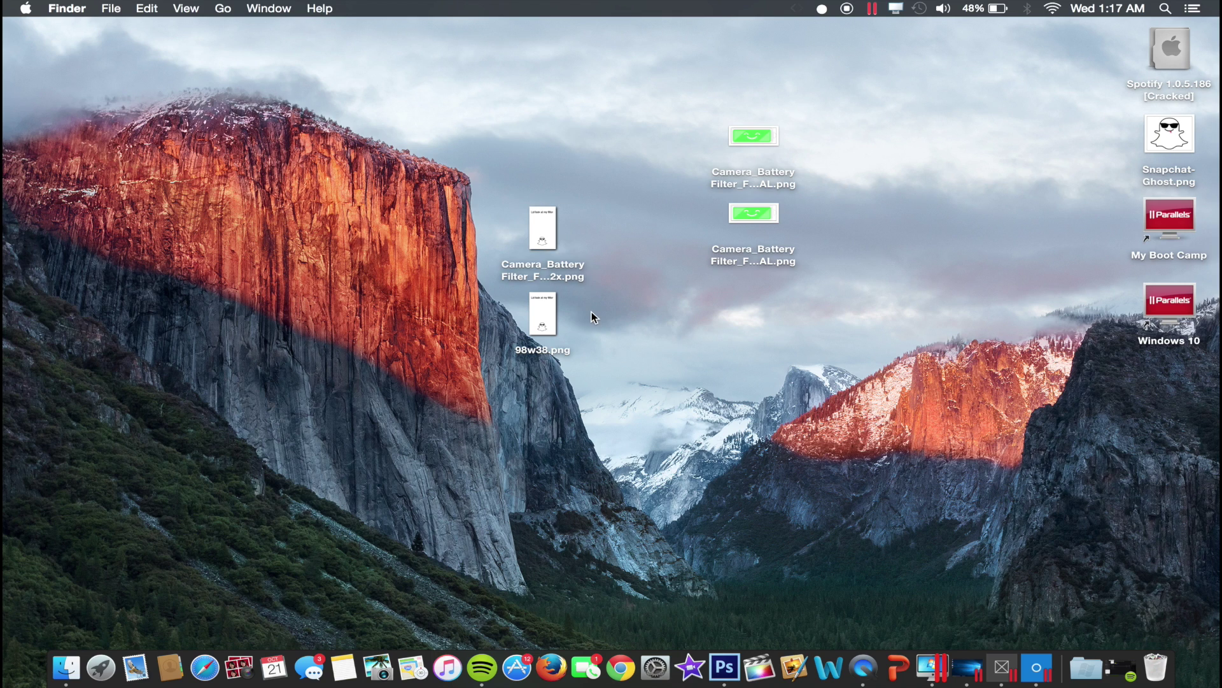
Copy the part "Camera_BatteryFilter_Full@3x" from the file name of the original 3x battery filter image, leaving out ORIGINAL.
left_click(782, 258)
left_click(748, 263)
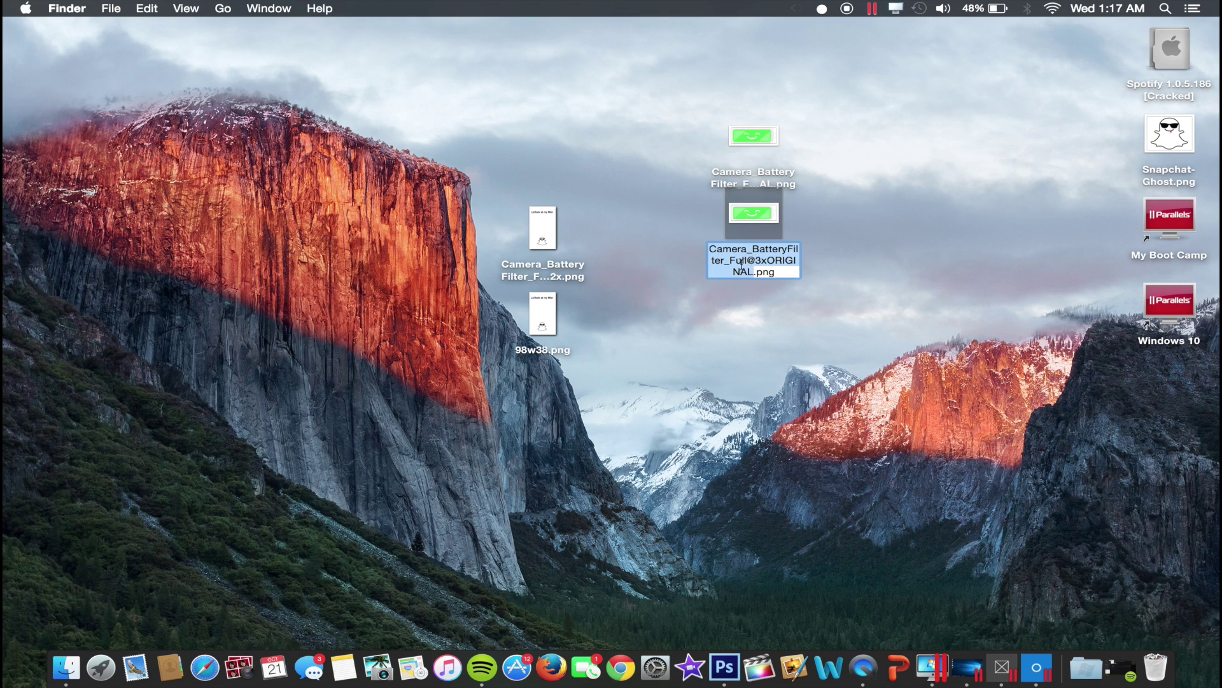
left_click(763, 261)
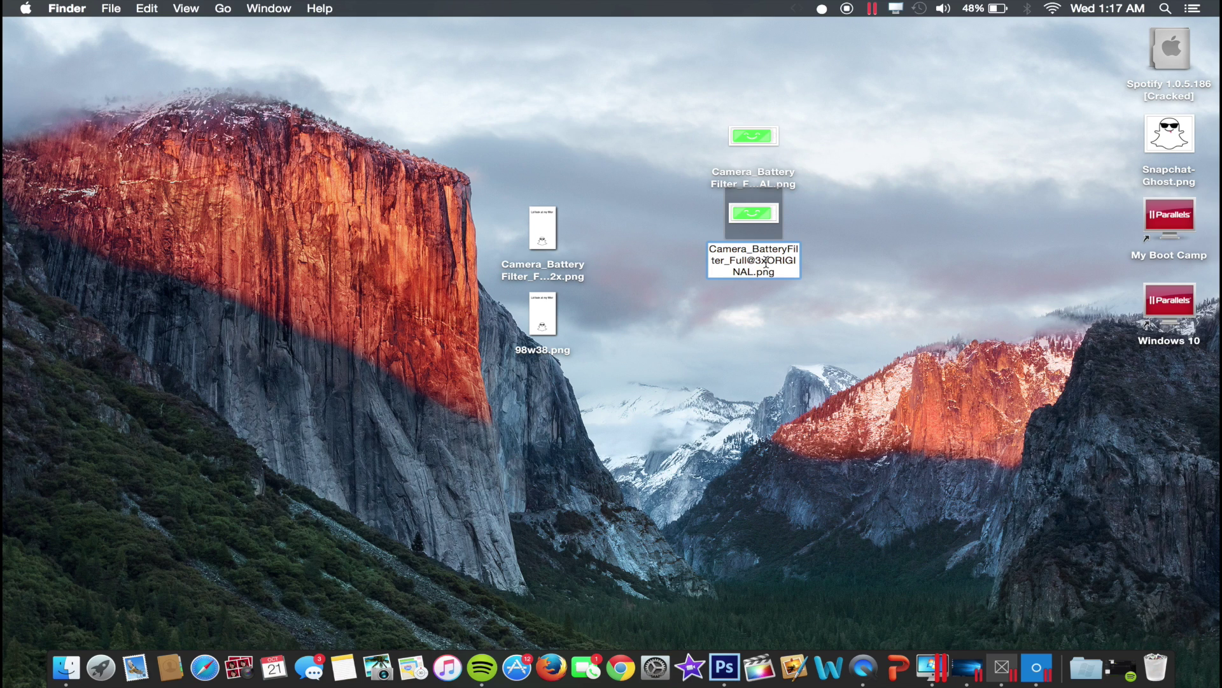
key("super+a")
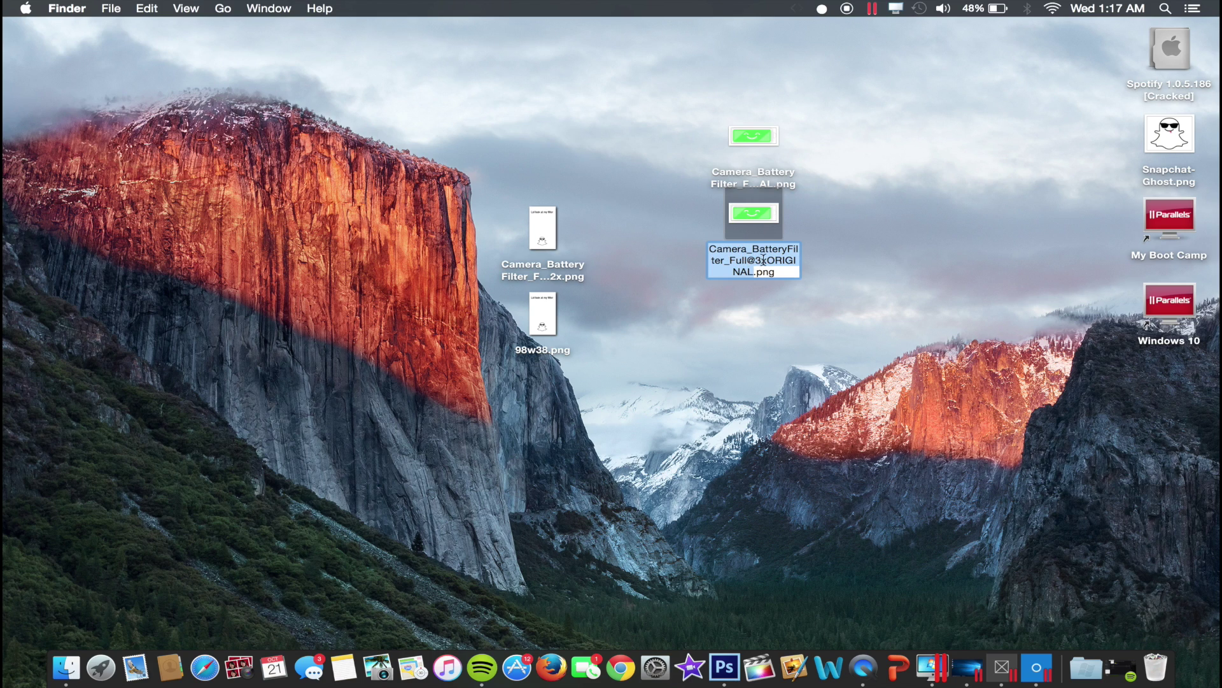
left_click_drag(763, 261, 709, 245)
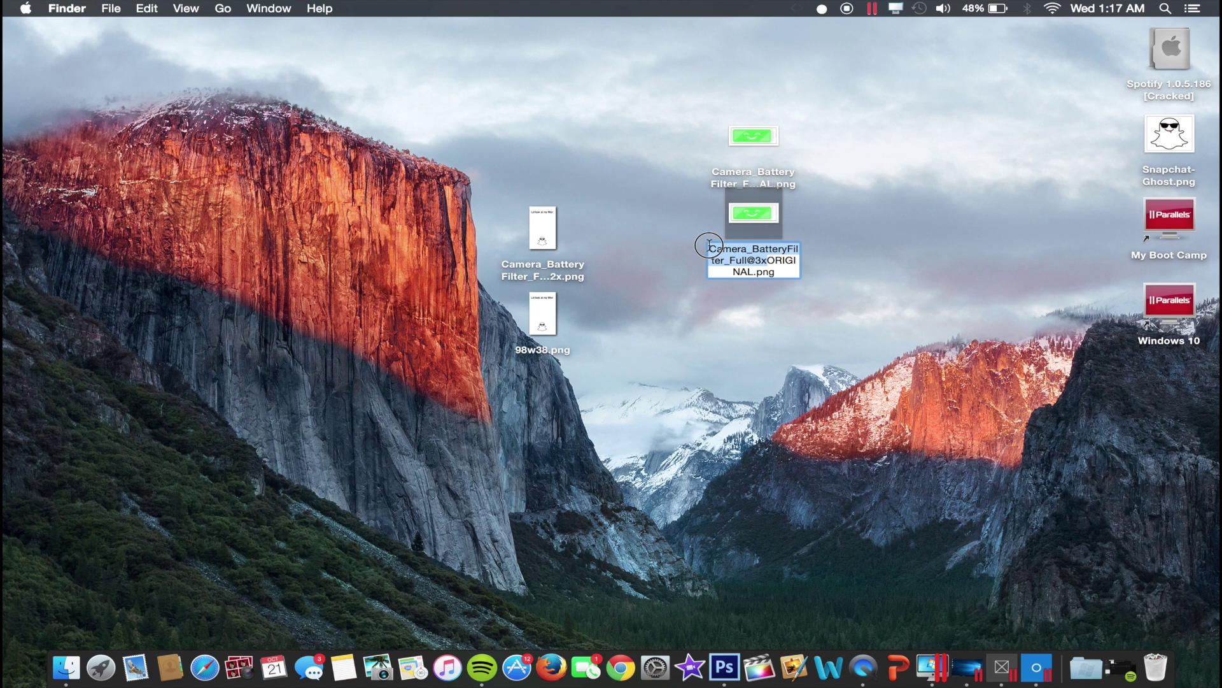
right_click(709, 246)
left_click(716, 311)
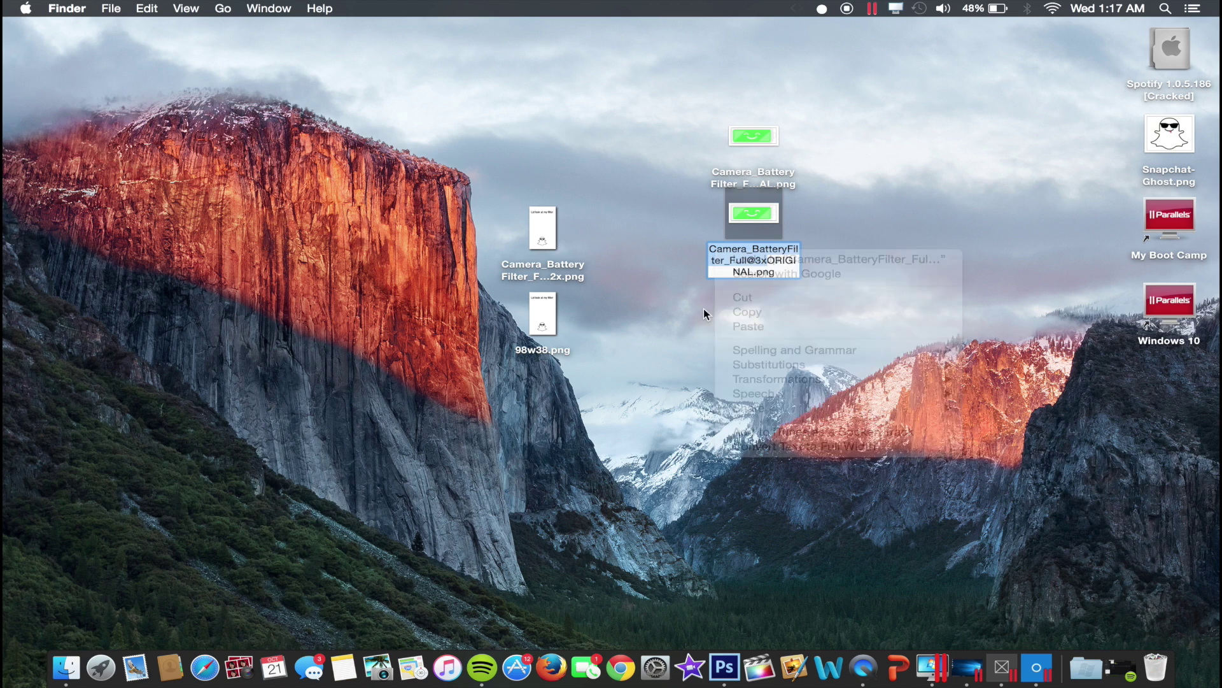
left_click(532, 354)
key("Return")
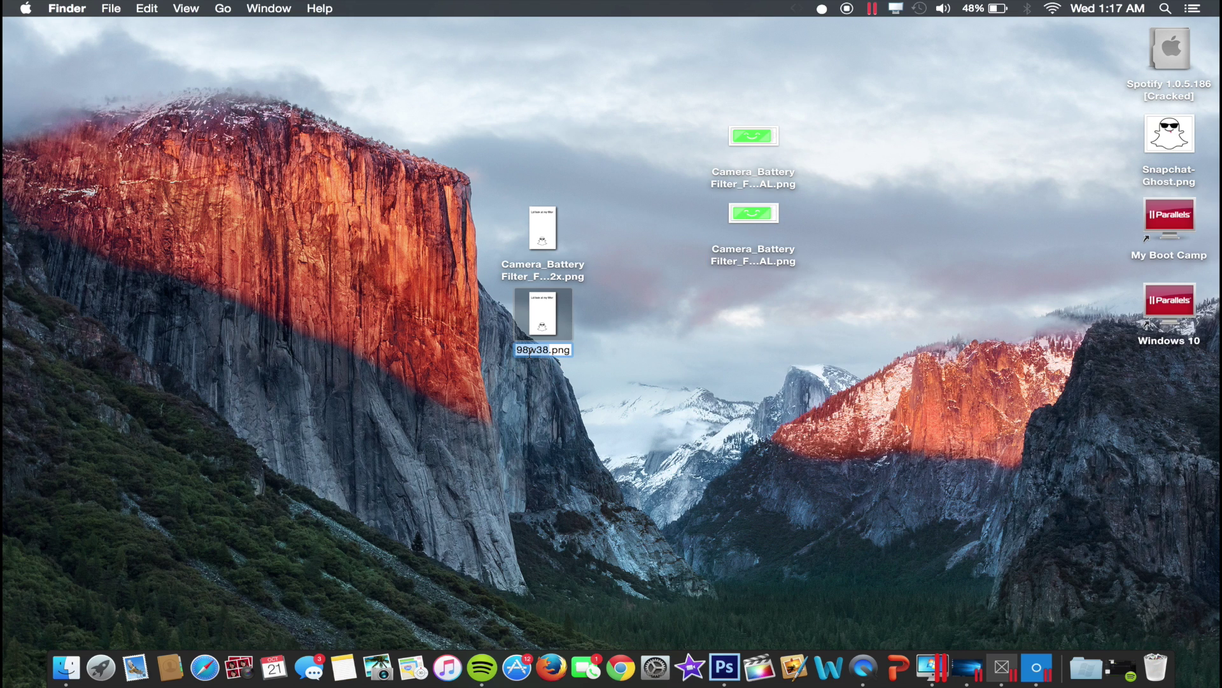
key("super+v")
key("Return")
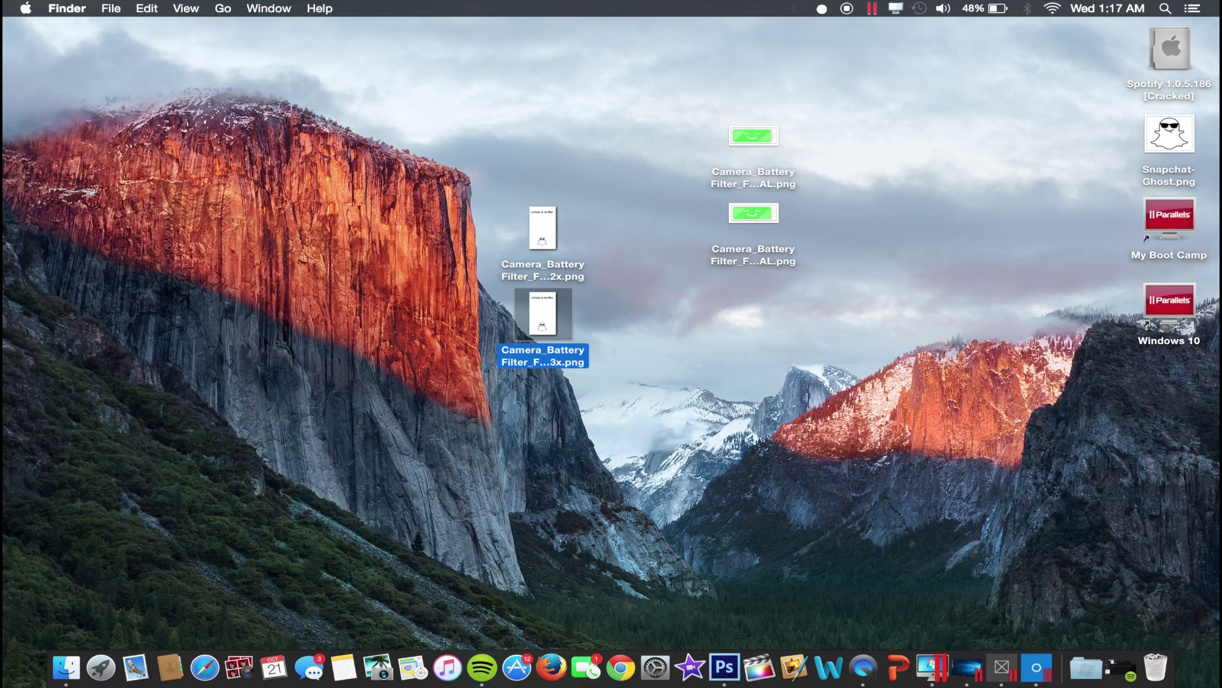
left_click(677, 349)
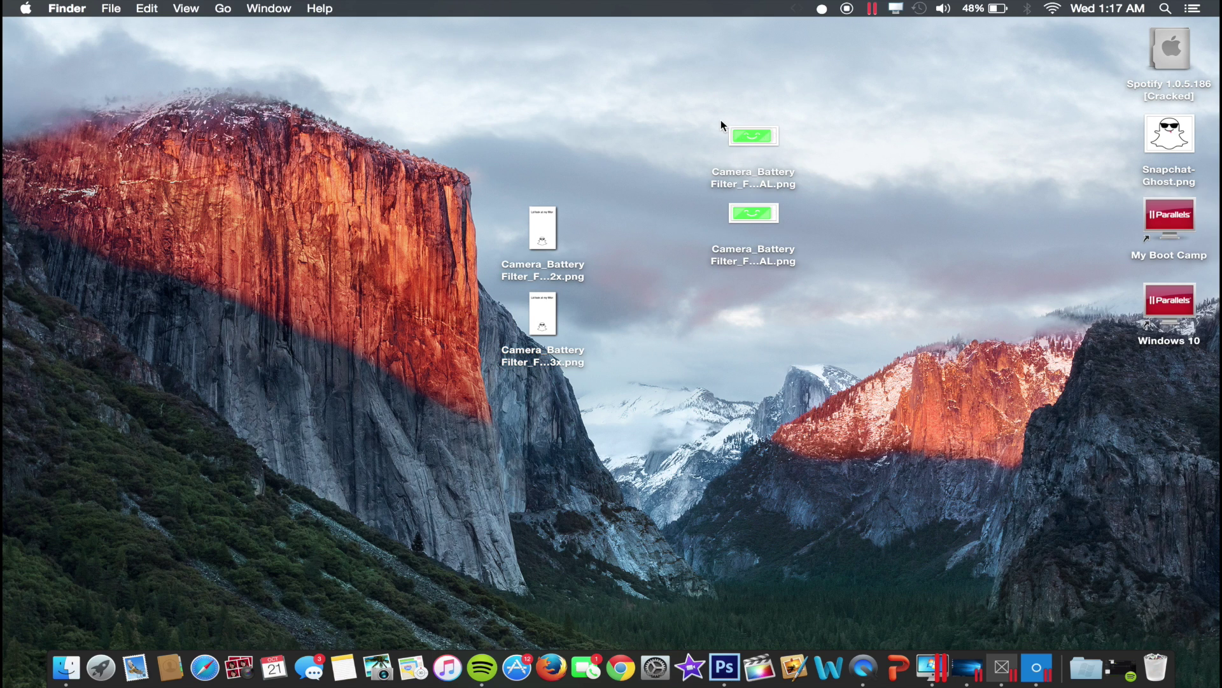
Move the two original battery filter images together farther away from the renamed filter images on the desktop.
left_click_drag(721, 124, 729, 280)
left_click(823, 170)
left_click_drag(715, 169, 791, 218)
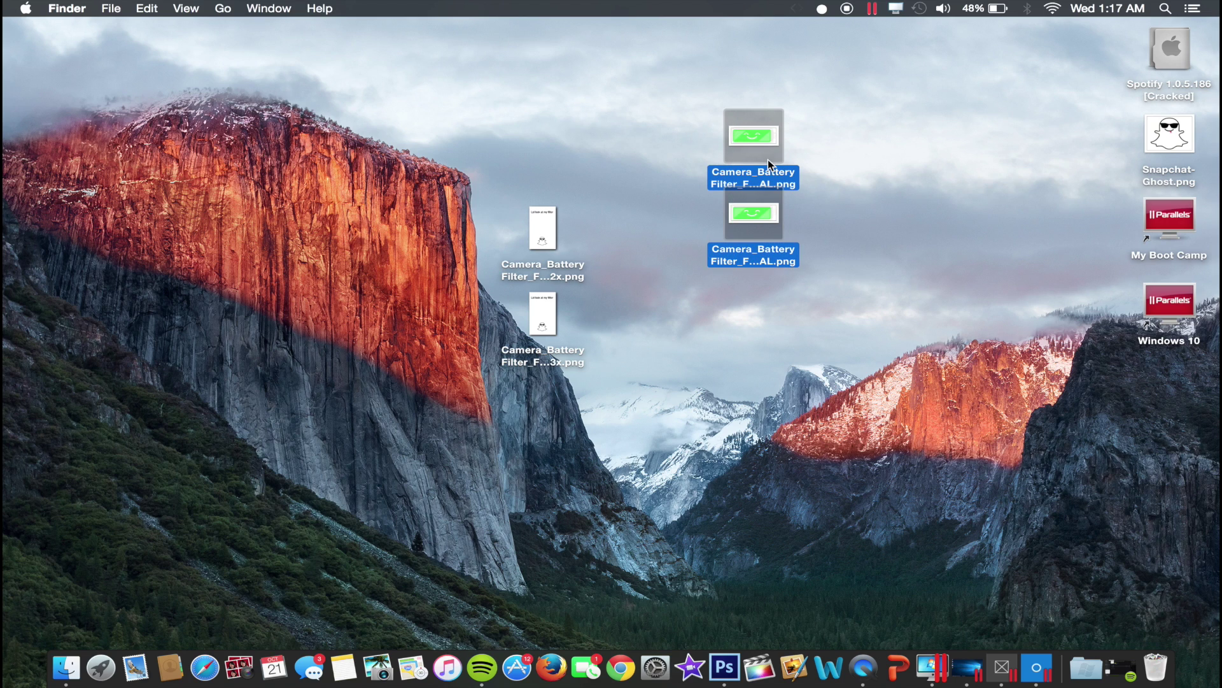
left_click_drag(769, 165, 936, 143)
left_click(913, 167)
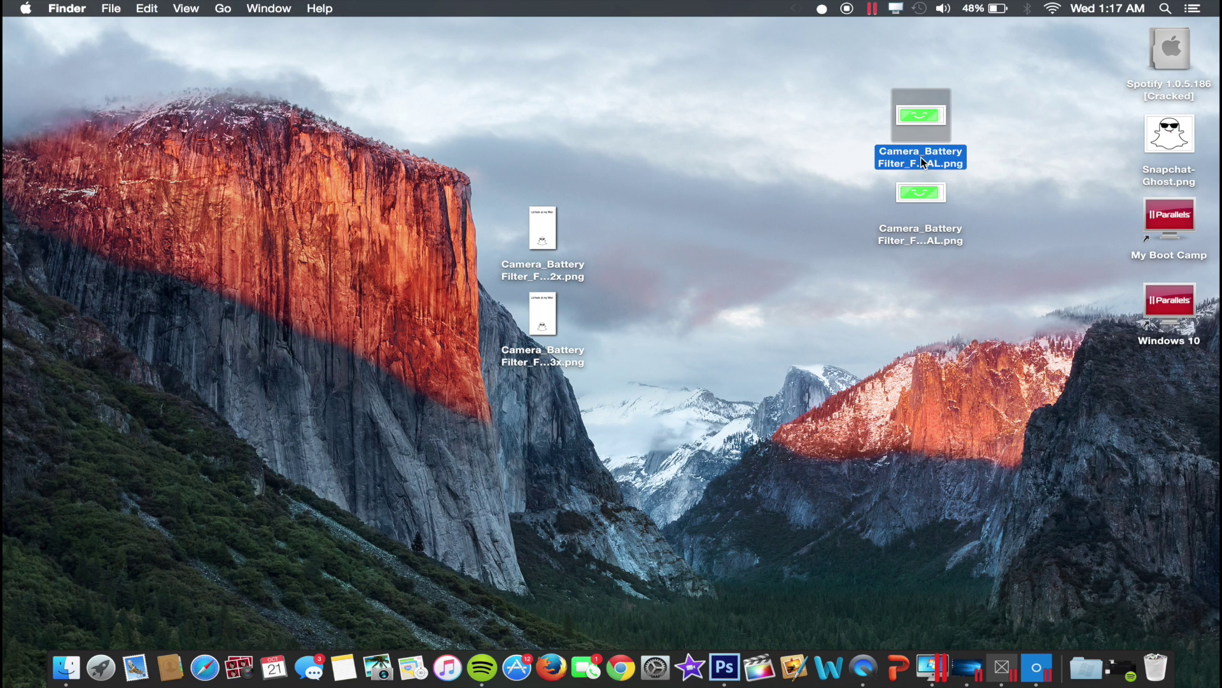
left_click(642, 258)
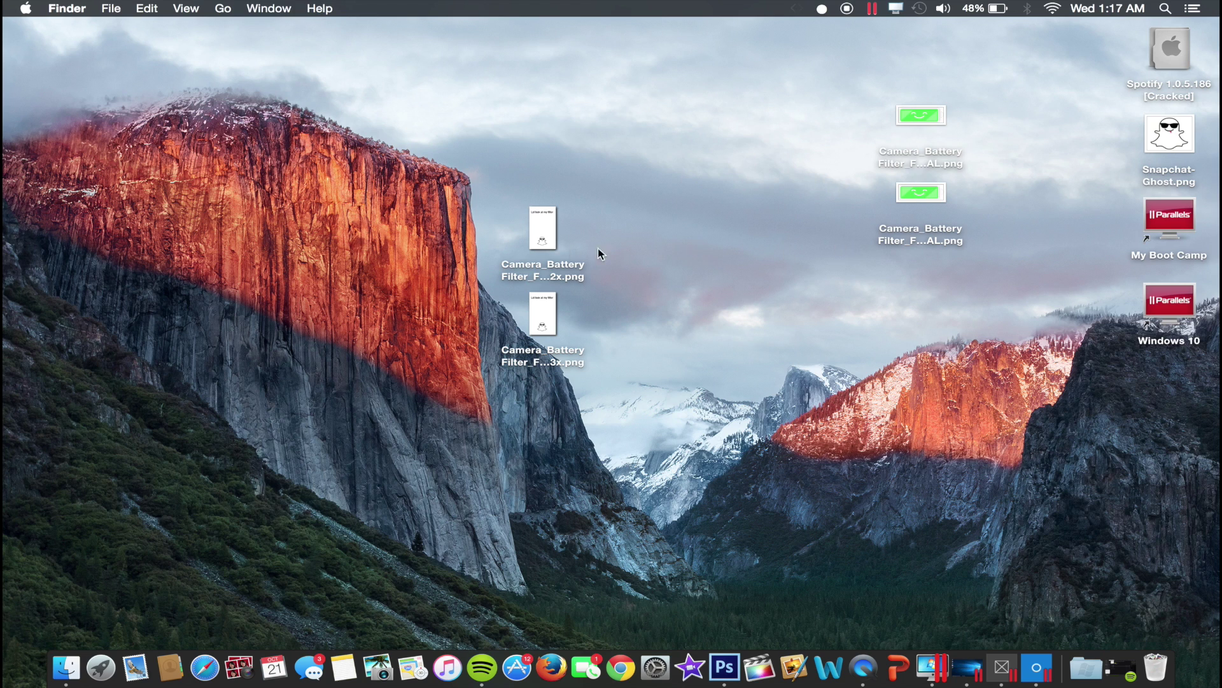
Select the two renamed filter images, then launch iFunBox and assign the detected Apple iPhone to the Mac.
left_click_drag(593, 236, 563, 356)
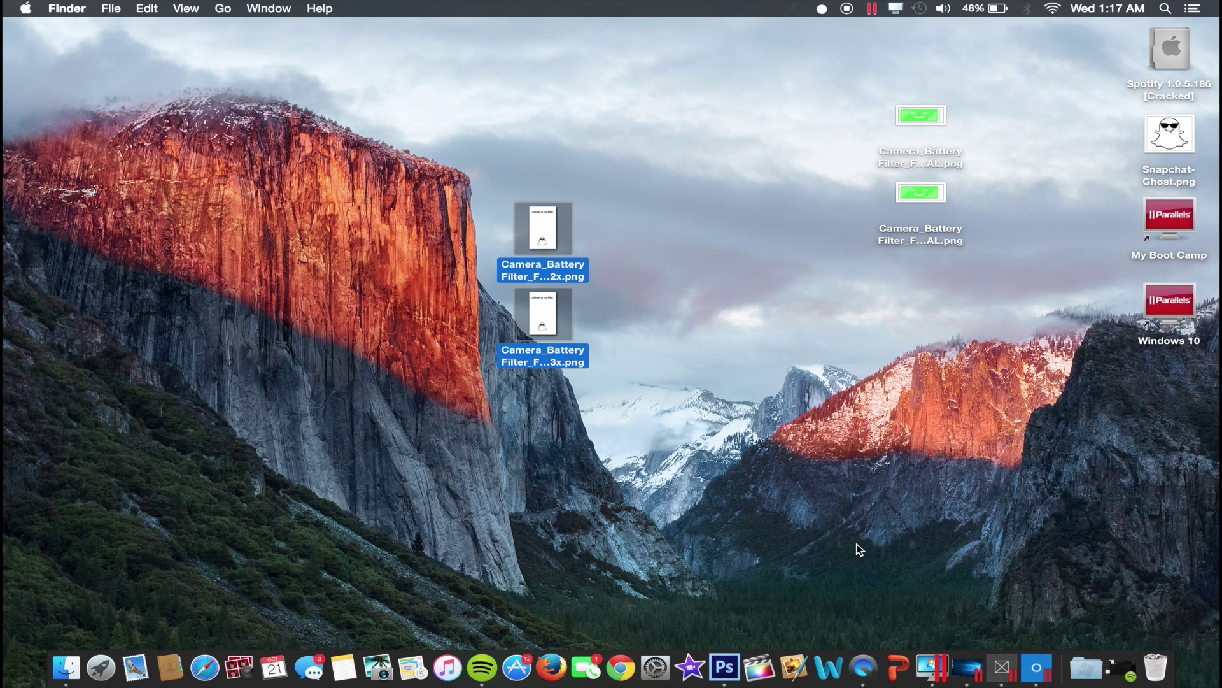
key("F4")
type("ifun")
key("Return")
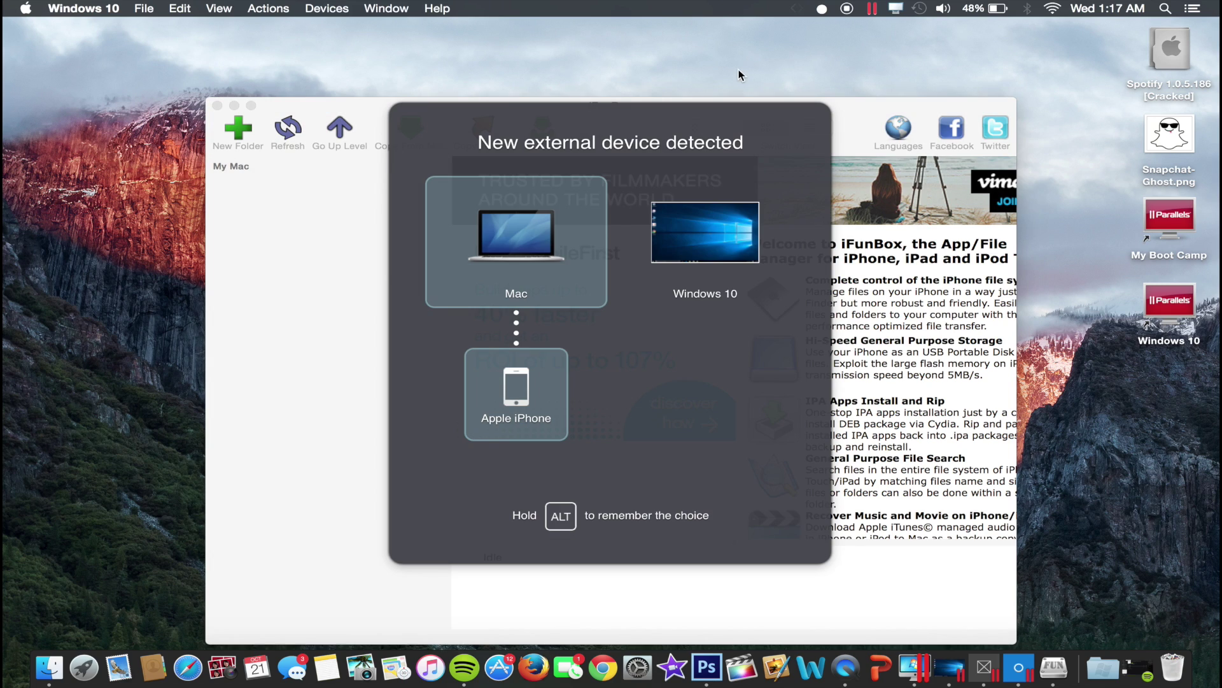
left_click(523, 271)
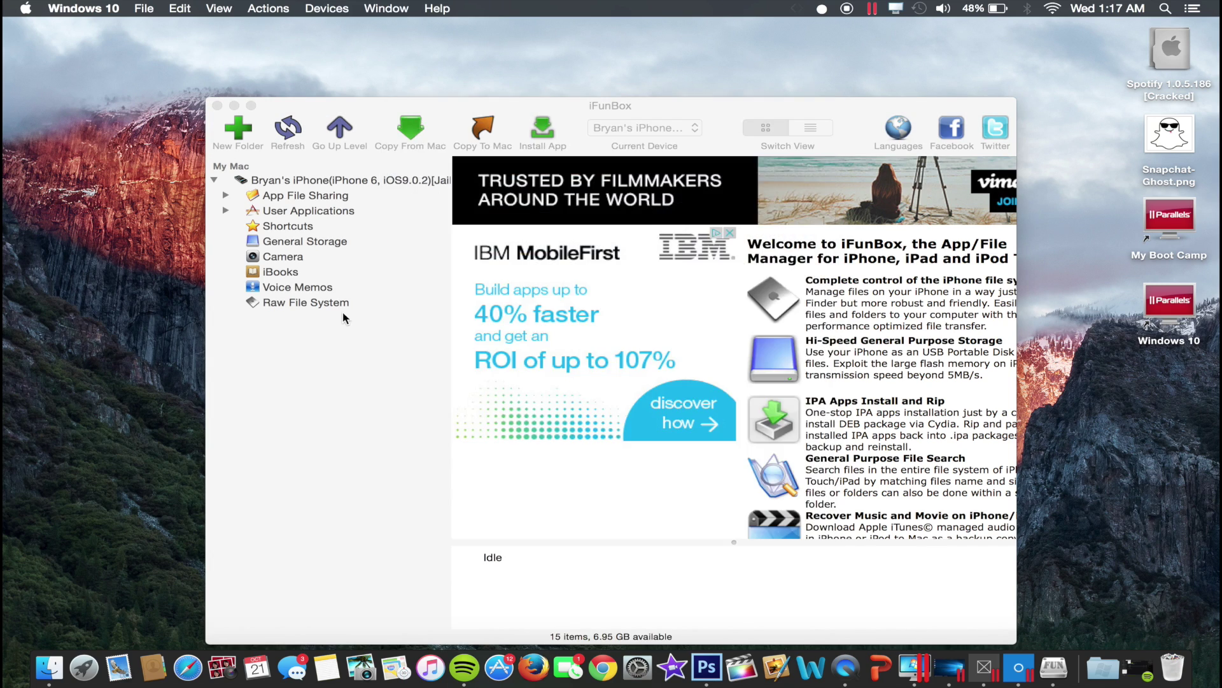
Open the Downloads folder in the iPhone's raw file system and point out the two existing Camera_ images.
left_click(307, 303)
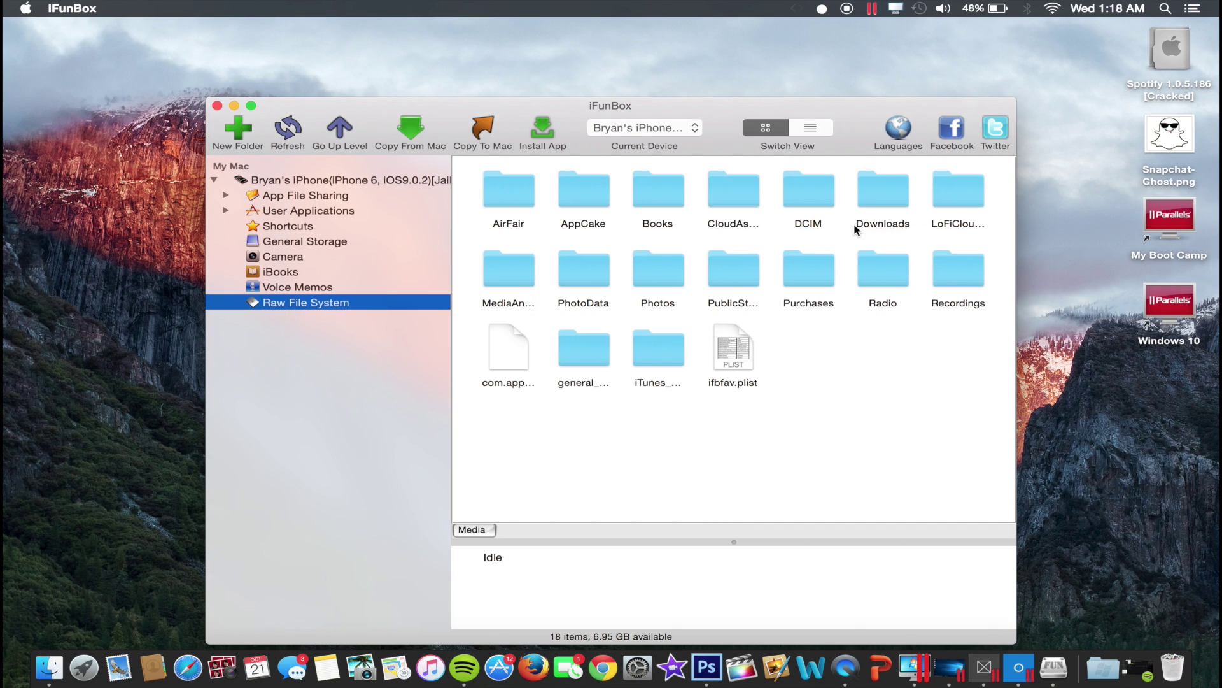
double_click(894, 202)
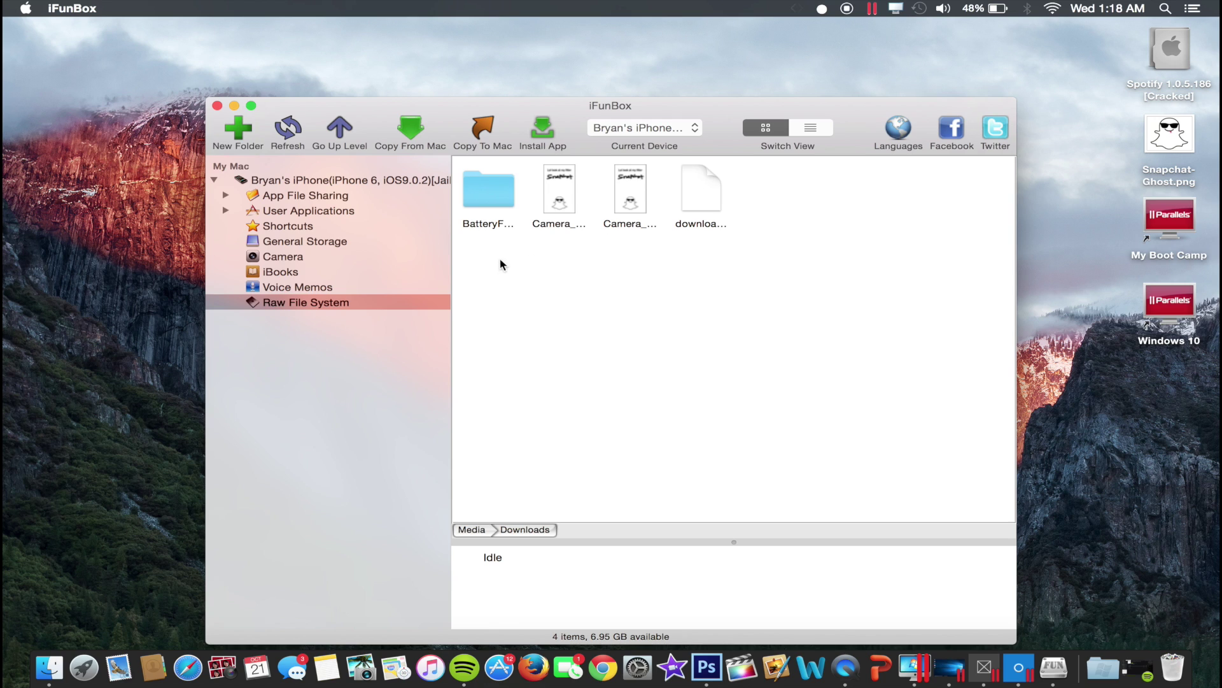
left_click(557, 217)
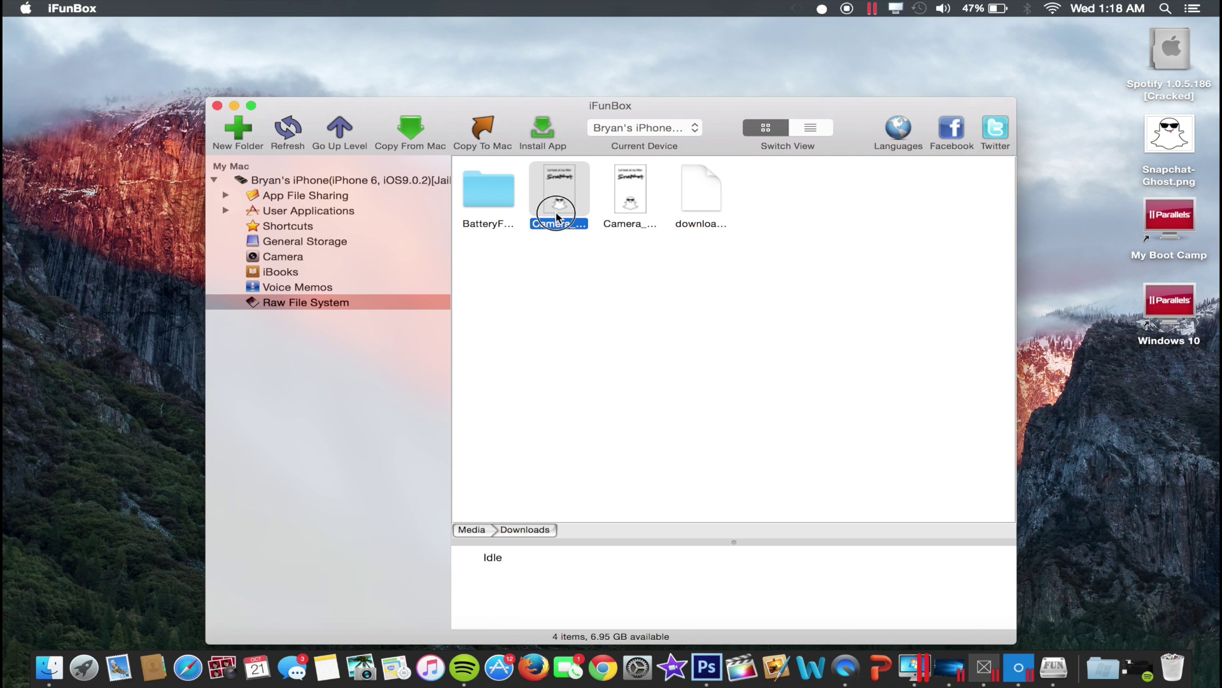
left_click(633, 219)
left_click(540, 245)
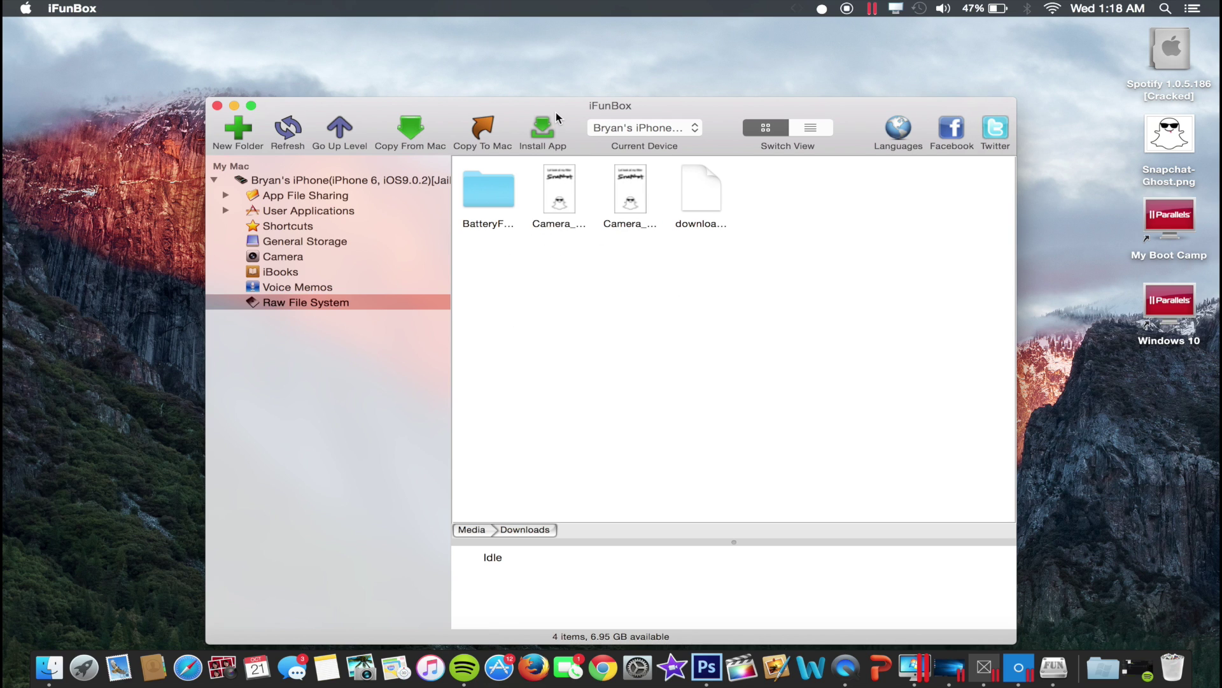
Move the iFunBox window clear of the desktop filter images and delete the two old Camera_ images from the Downloads folder.
left_click_drag(554, 120, 399, 368)
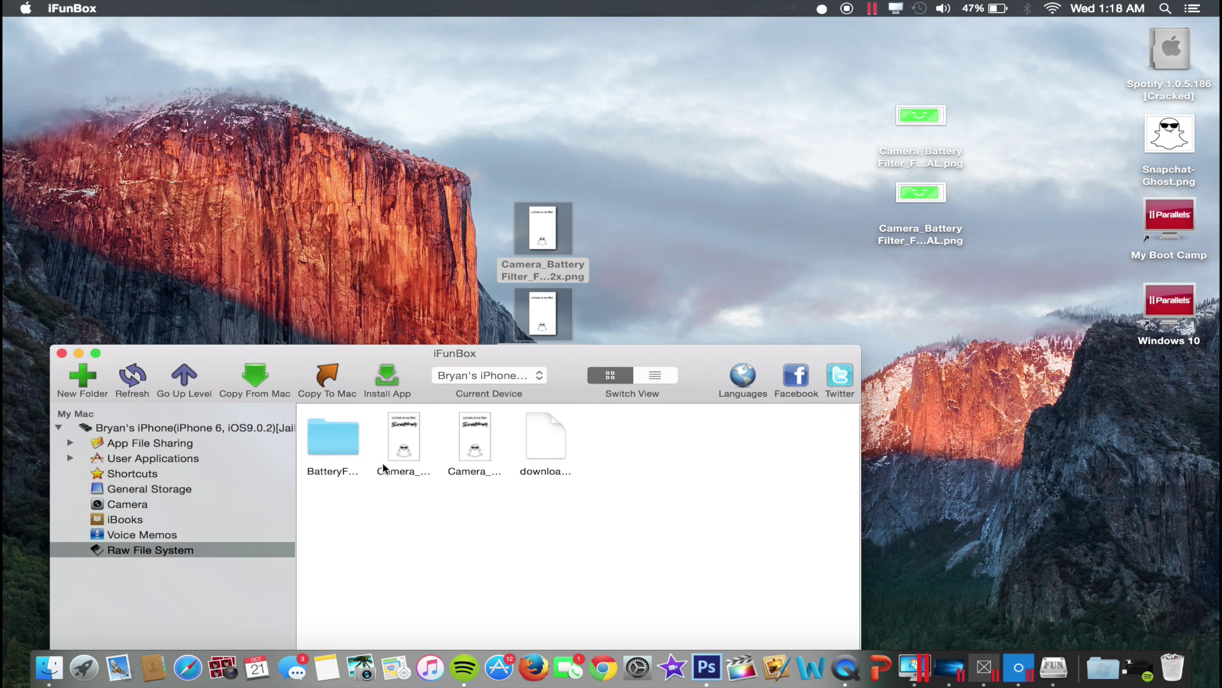
left_click_drag(401, 473, 432, 449)
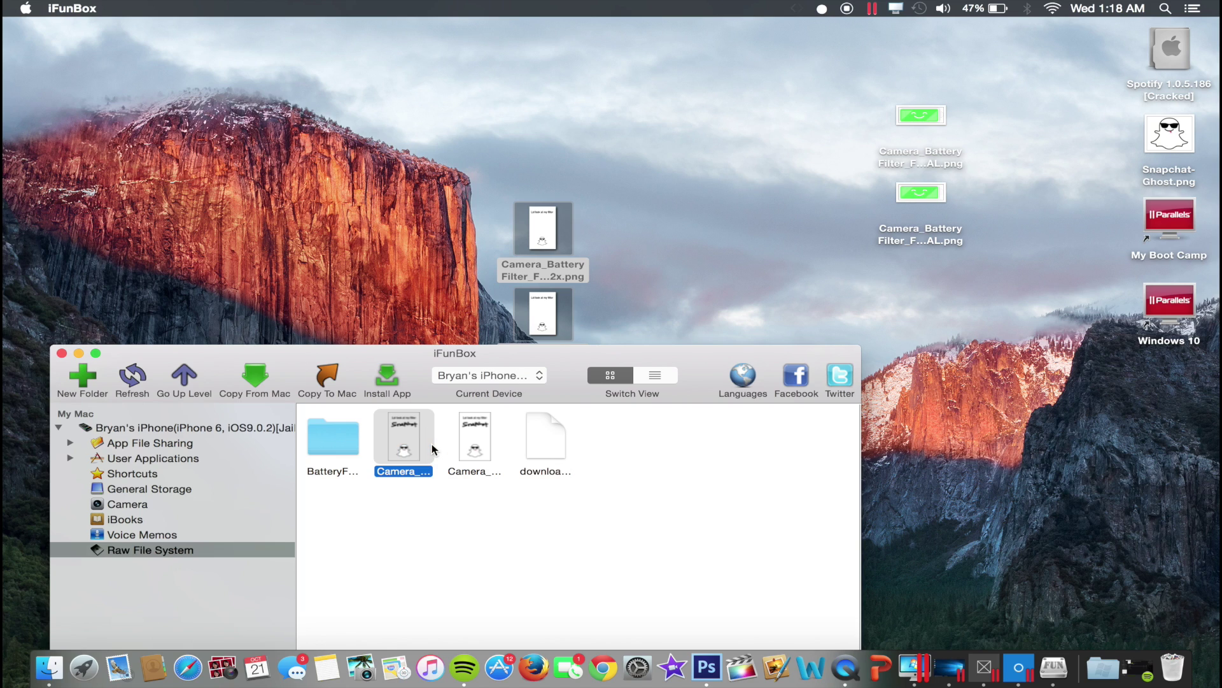
left_click(404, 469)
left_click(464, 447, "shift")
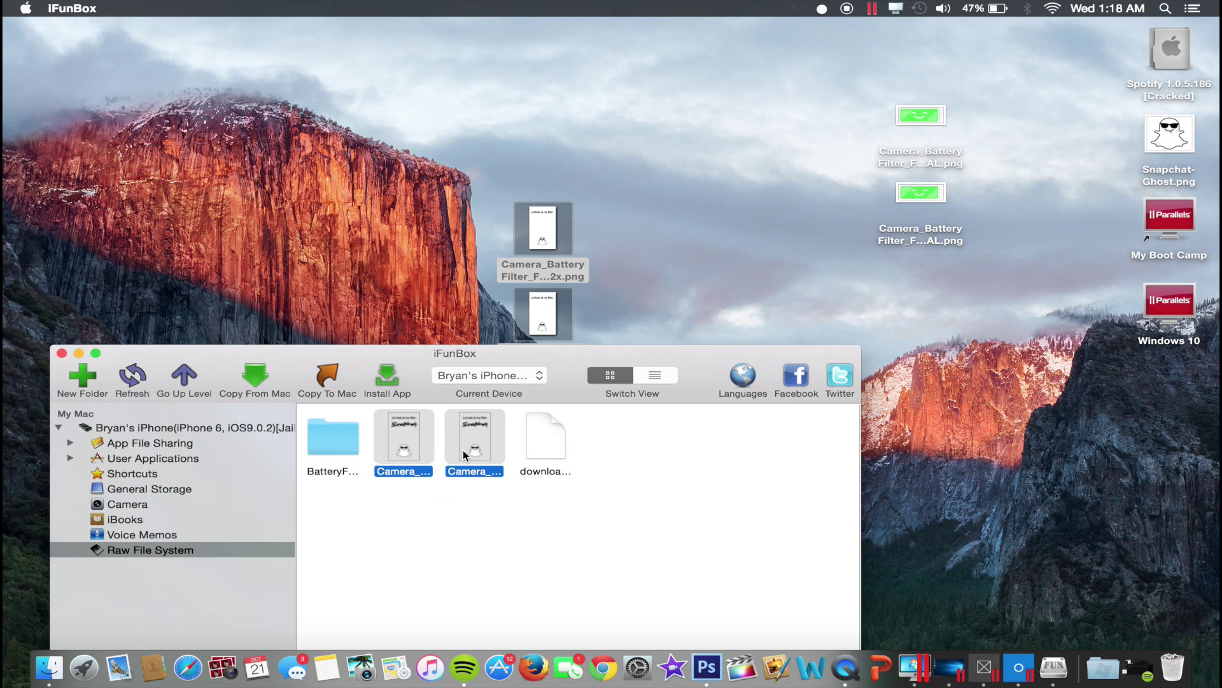
right_click(463, 452)
left_click(510, 564)
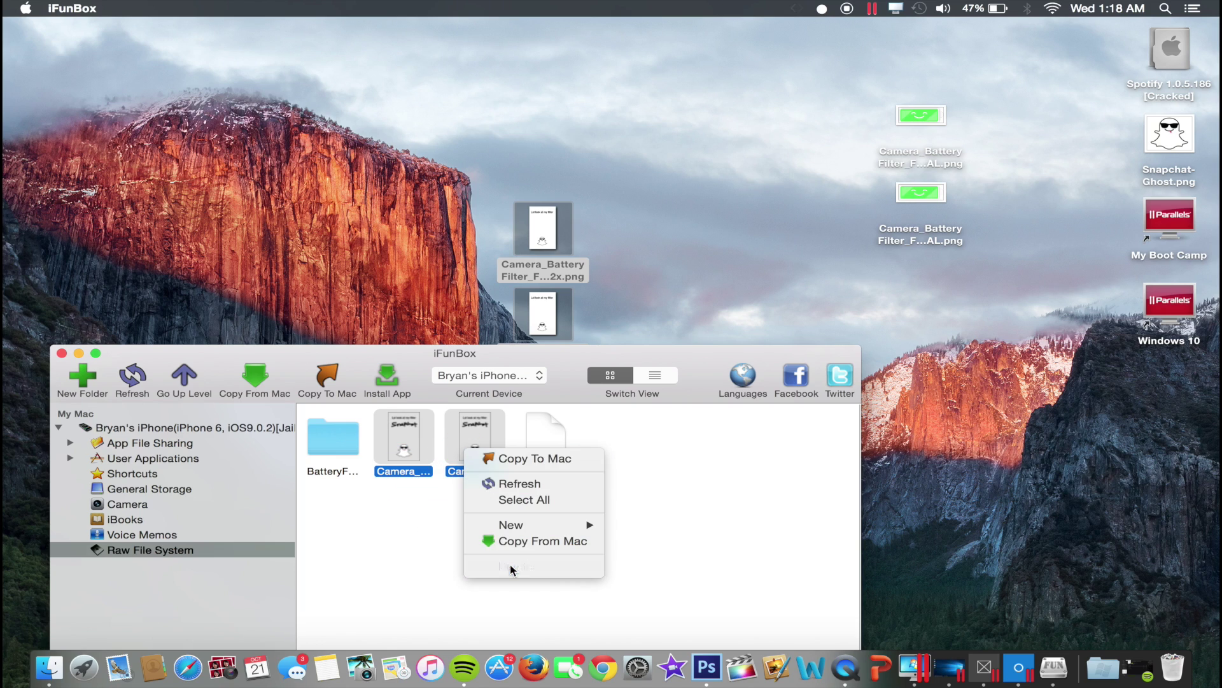
left_click(509, 497)
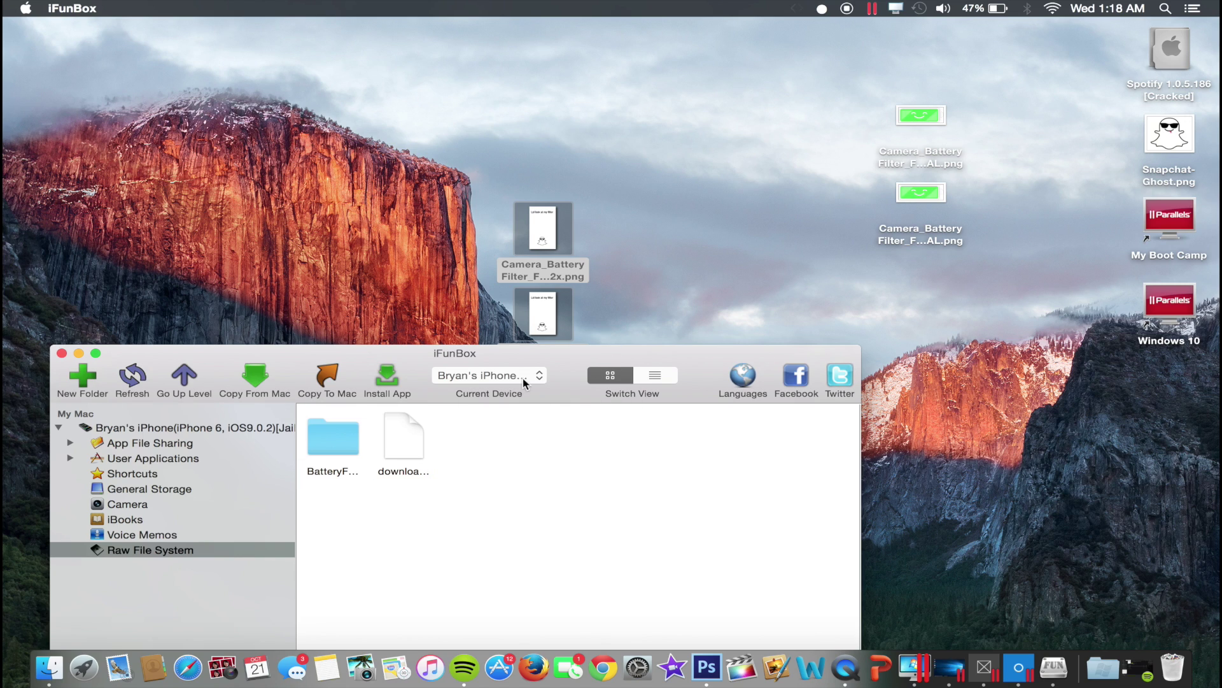
Copy the renamed 2x and 3x filter images from the desktop into the iPhone's Downloads folder and close iFunBox.
left_click(626, 212)
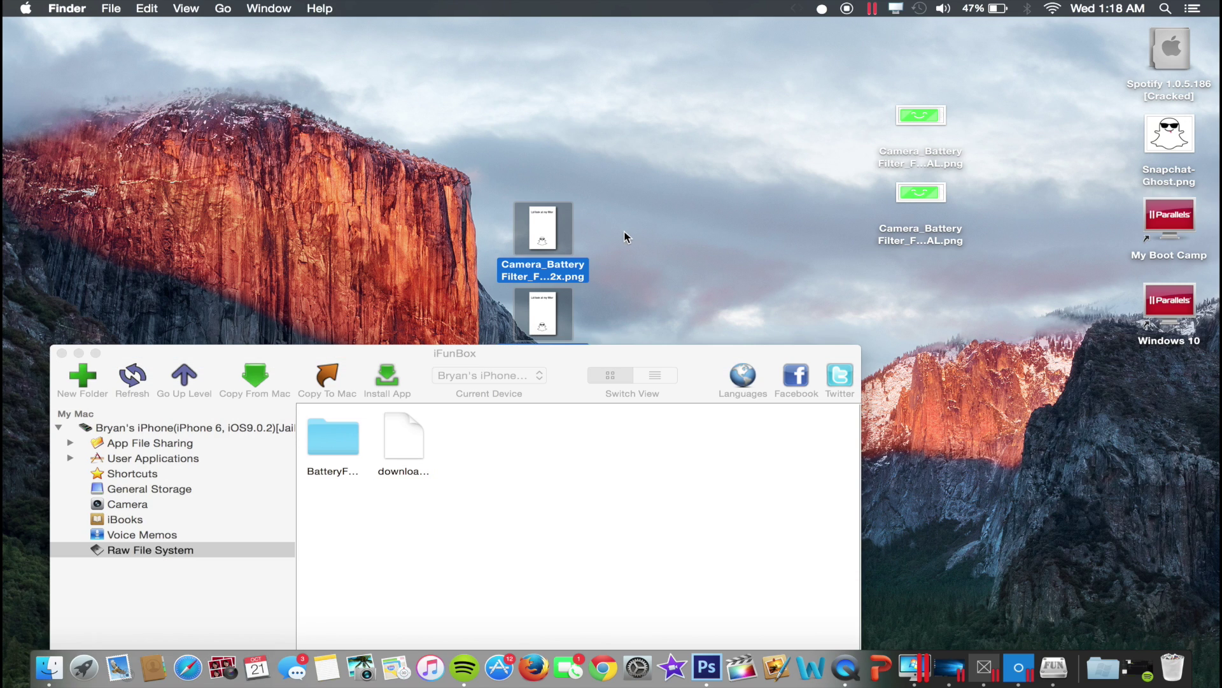
left_click_drag(624, 232, 491, 356)
left_click_drag(558, 246, 503, 455)
left_click_drag(540, 357, 748, 80)
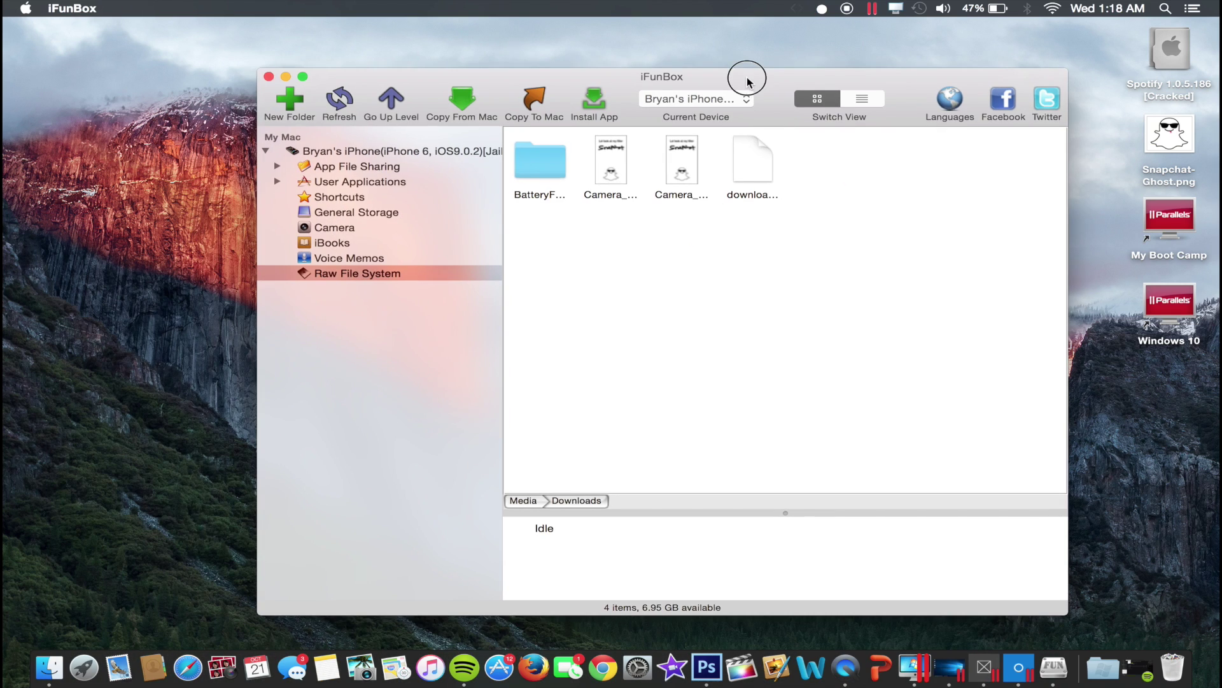
left_click(268, 77)
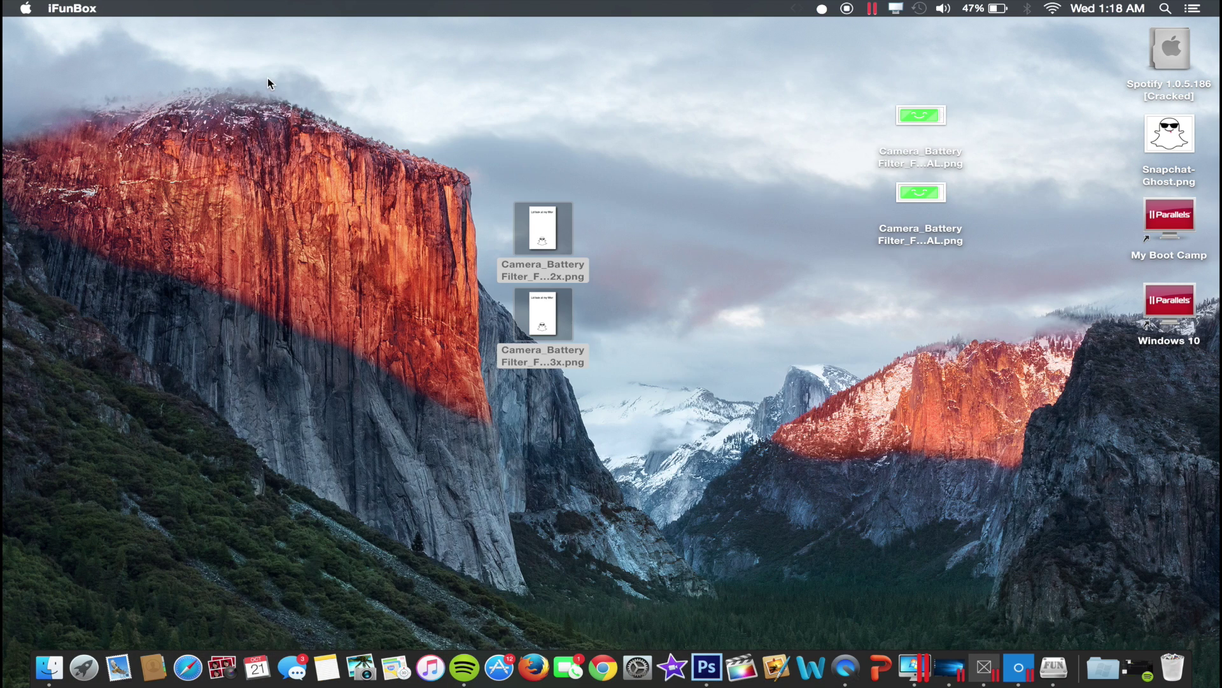
left_click(586, 203)
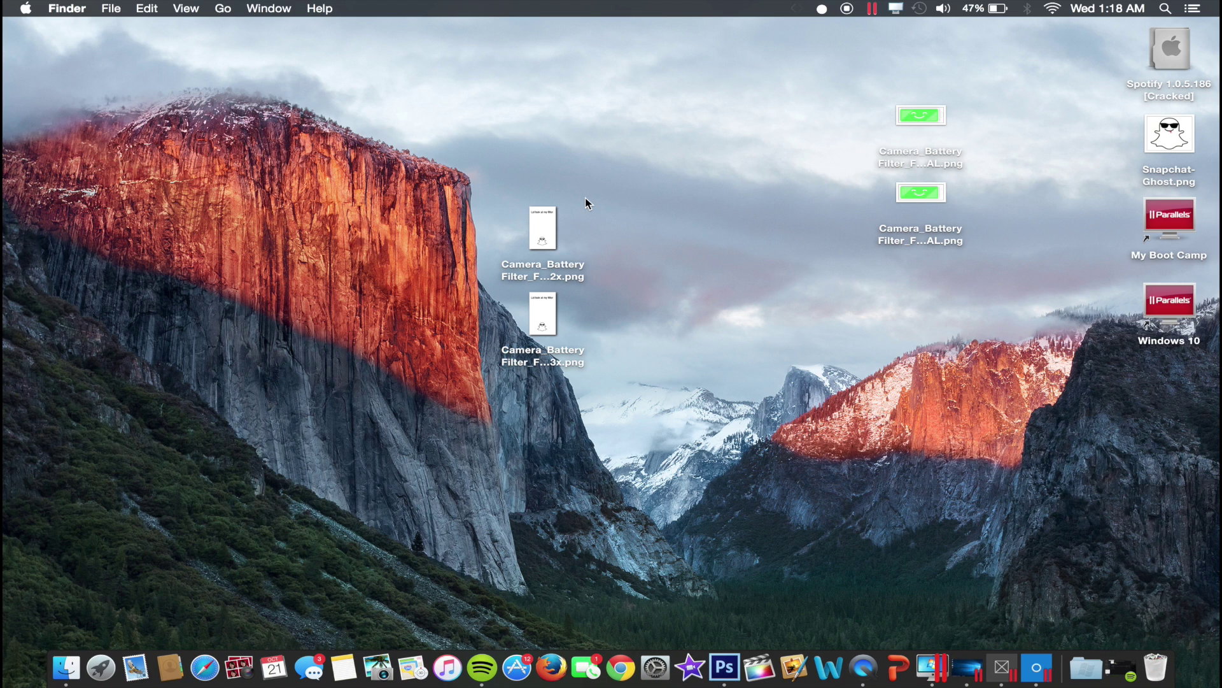